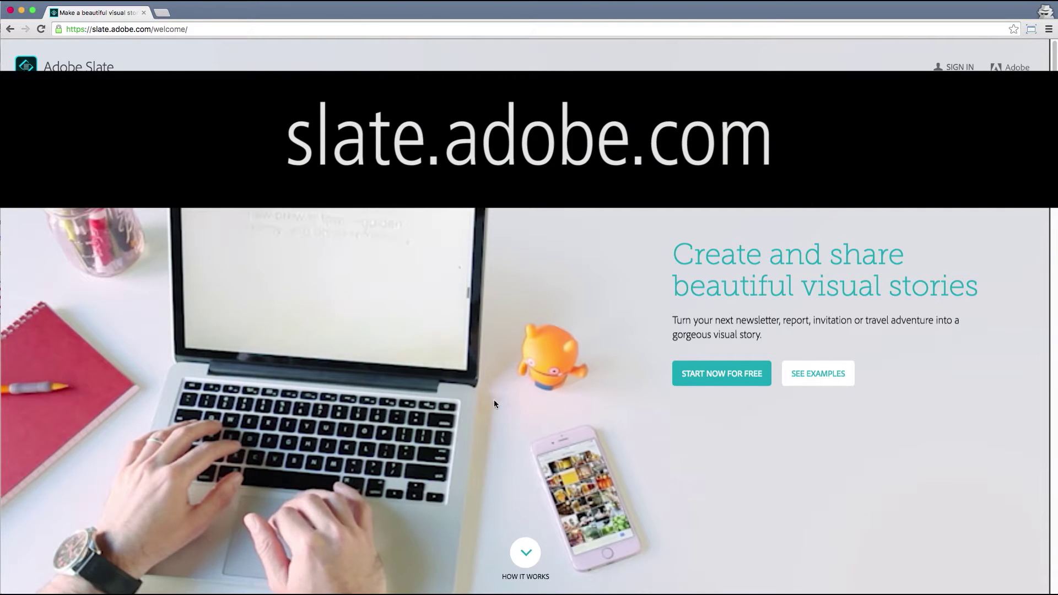
Step: Look over the How It Works page, then go to the 'Start creating in seconds!' sign-up page
left_click(526, 553)
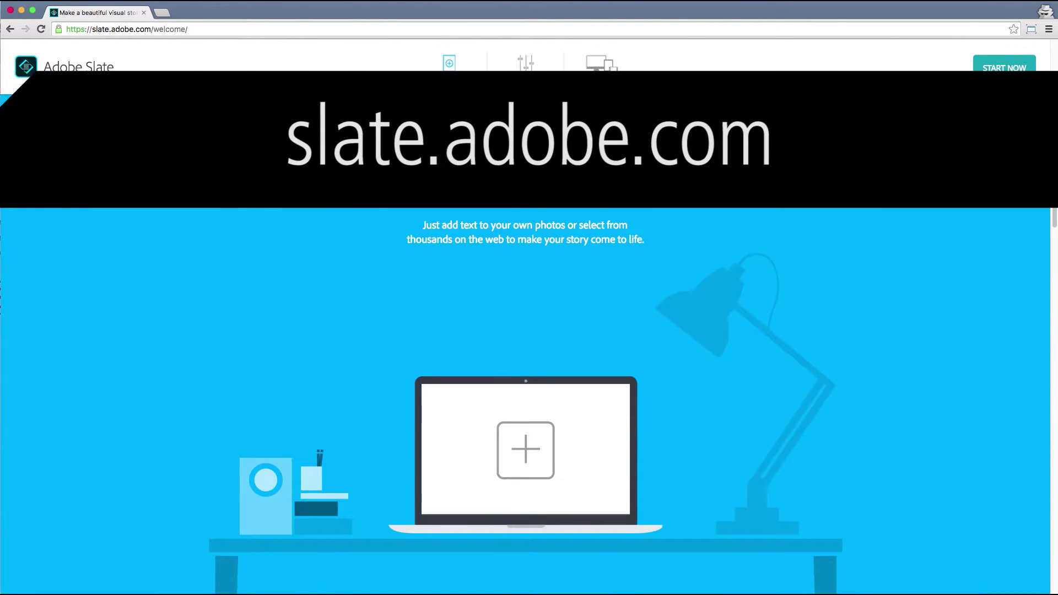
scroll(1042, 239, "down", 20)
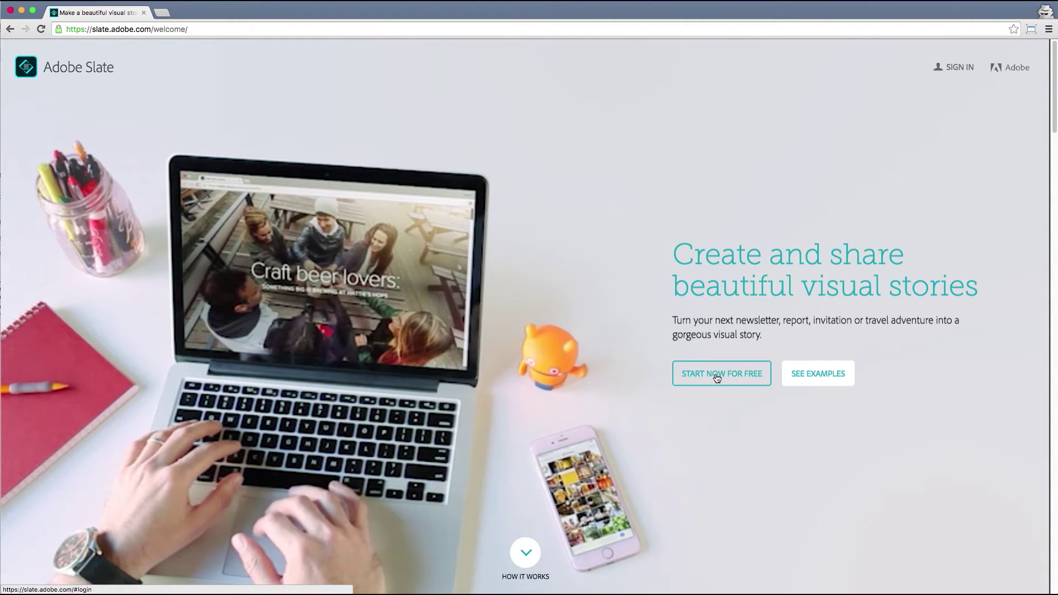
left_click(716, 376)
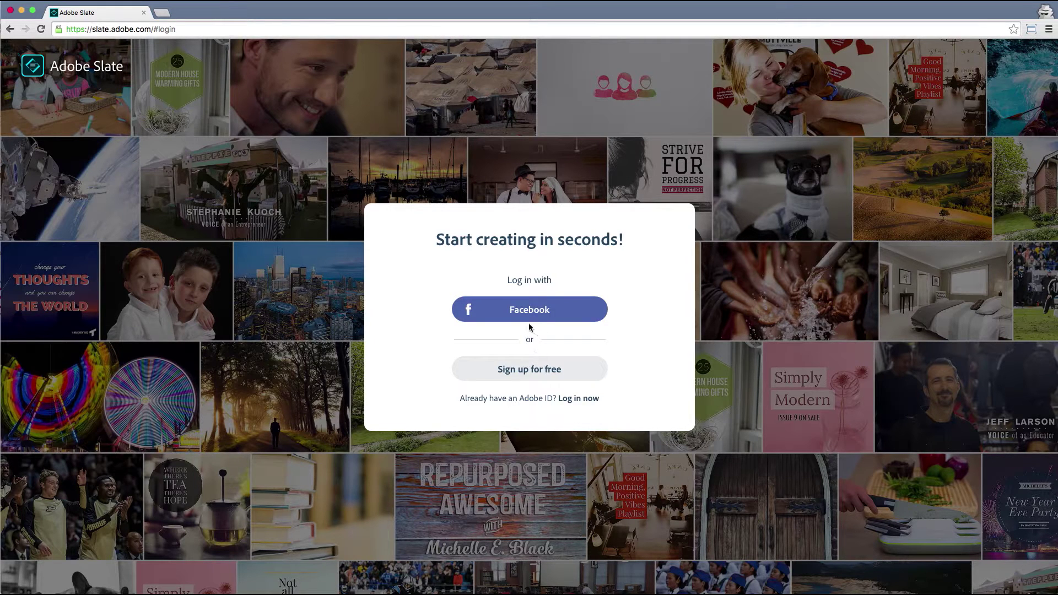
Step: Sign up with Facebook, keeping United States as the country and accepting the terms of use
left_click(548, 314)
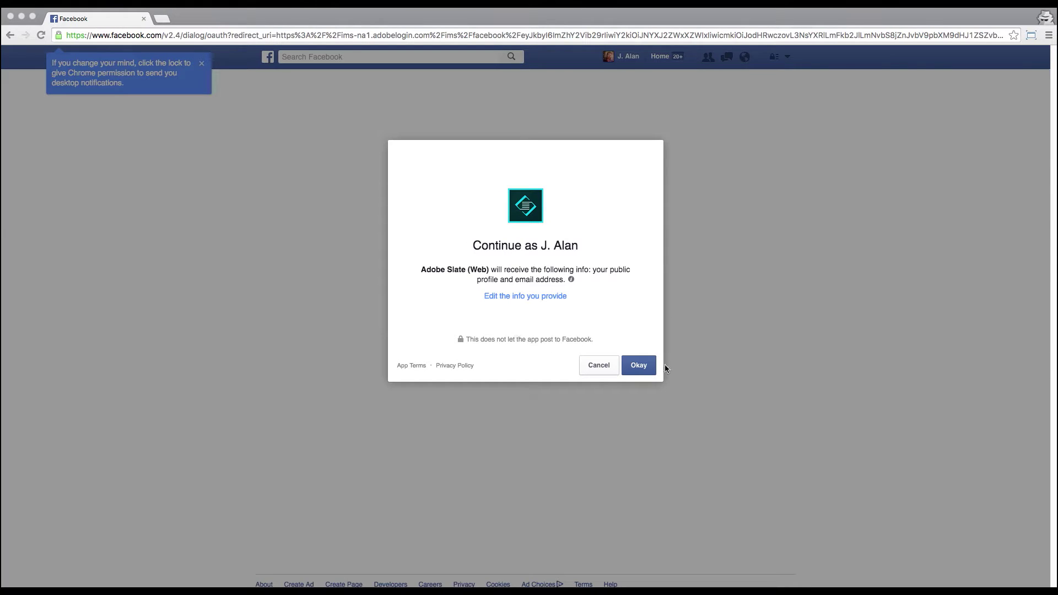
left_click(647, 371)
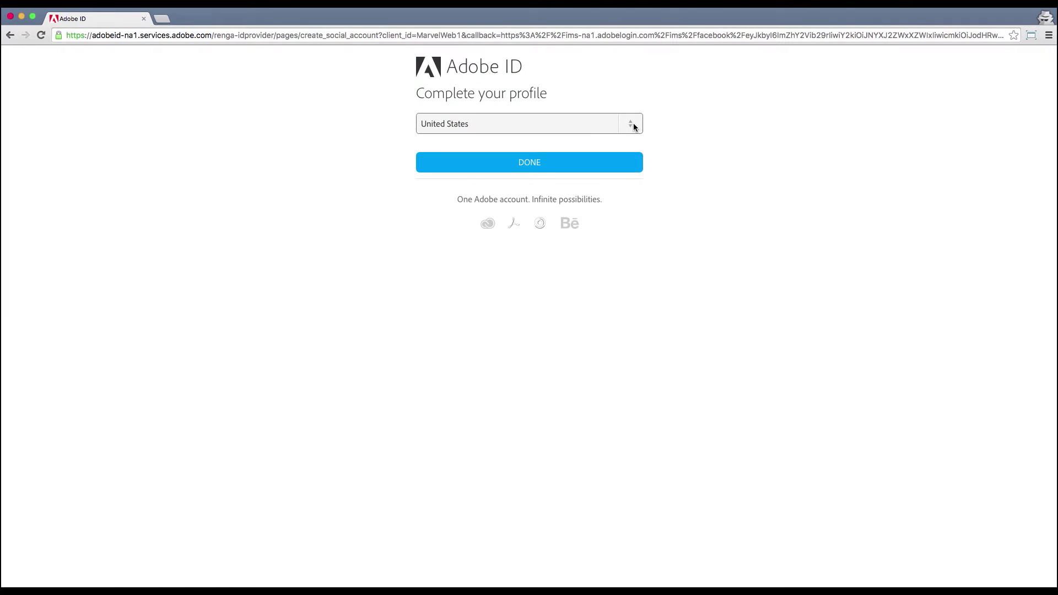
left_click(633, 124)
left_click(618, 122)
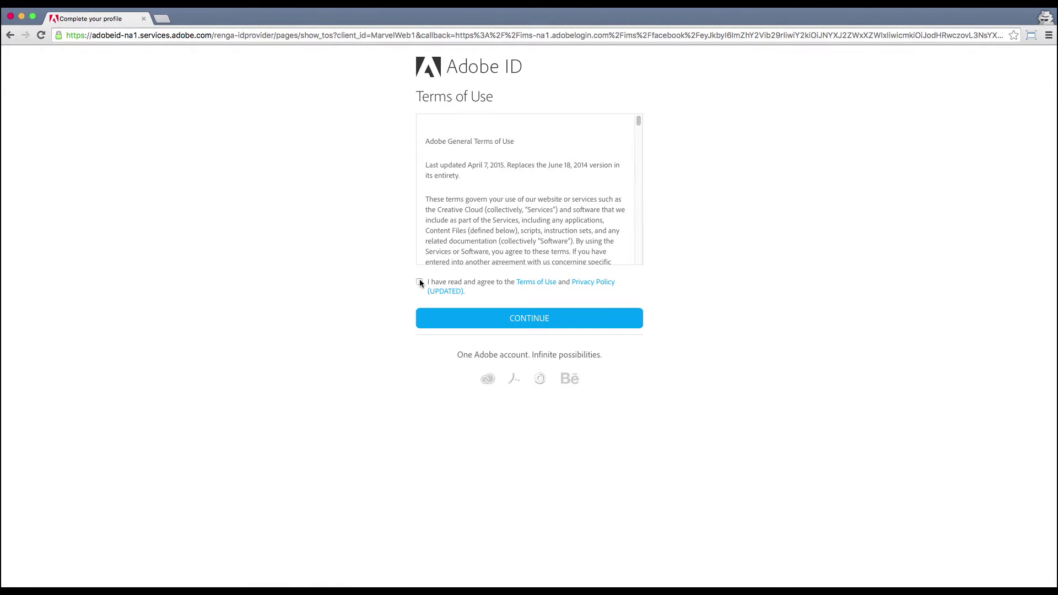
left_click(419, 283)
left_click(543, 322)
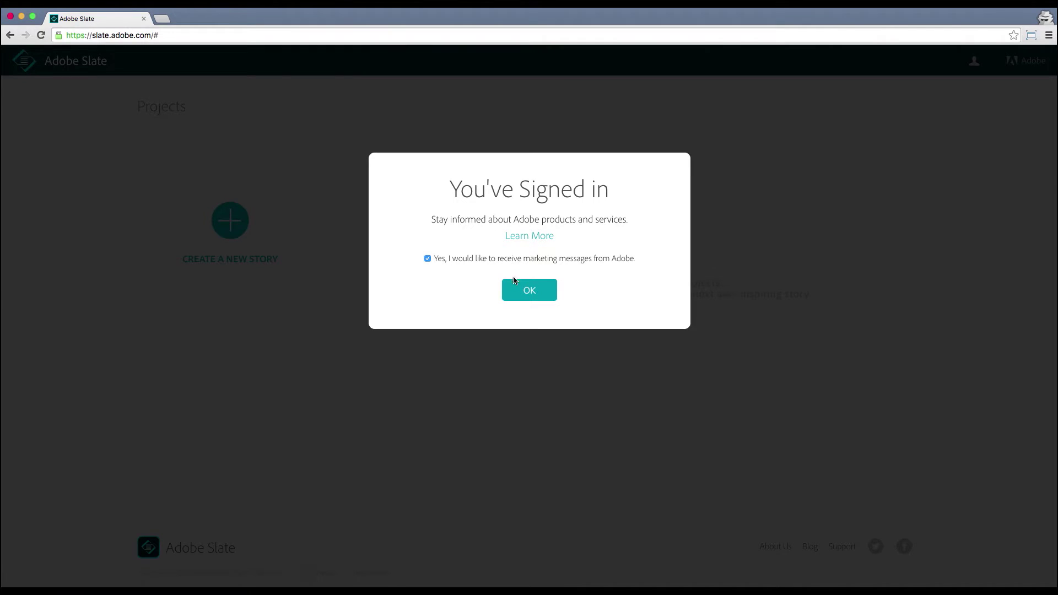
Step: Dismiss the signed-in confirmation and scroll through the Get Inspired story templates
left_click(528, 290)
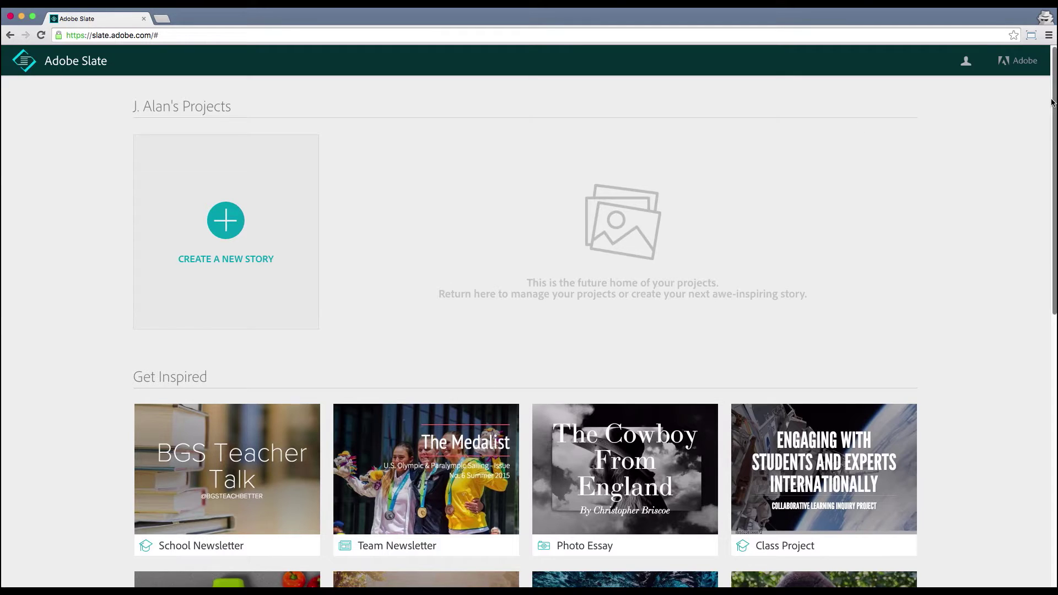
scroll(1045, 107, "down", 5)
scroll(1026, 272, "down", 1)
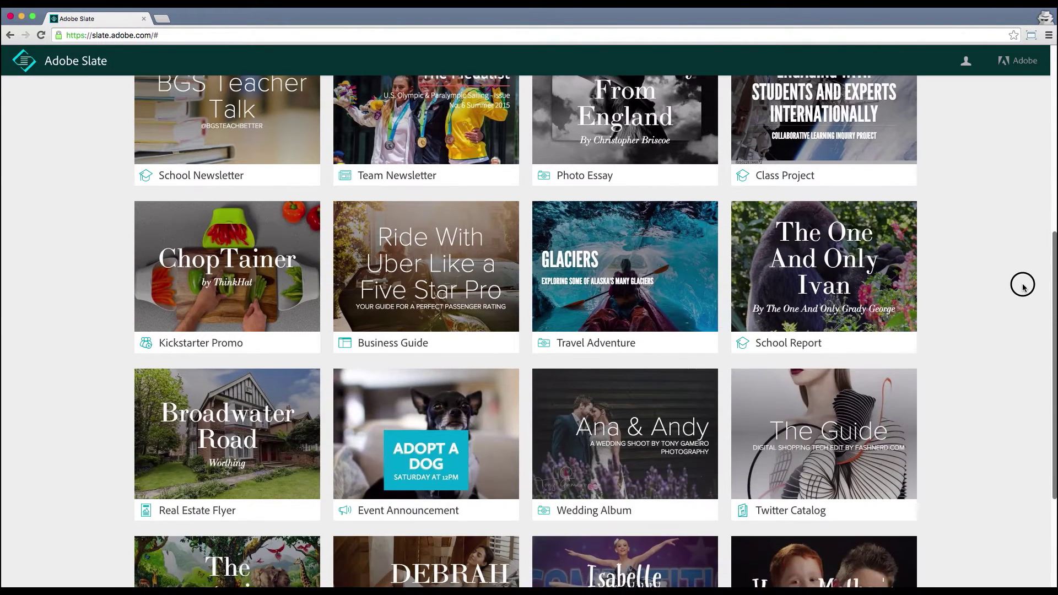
scroll(1019, 283, "up", 6)
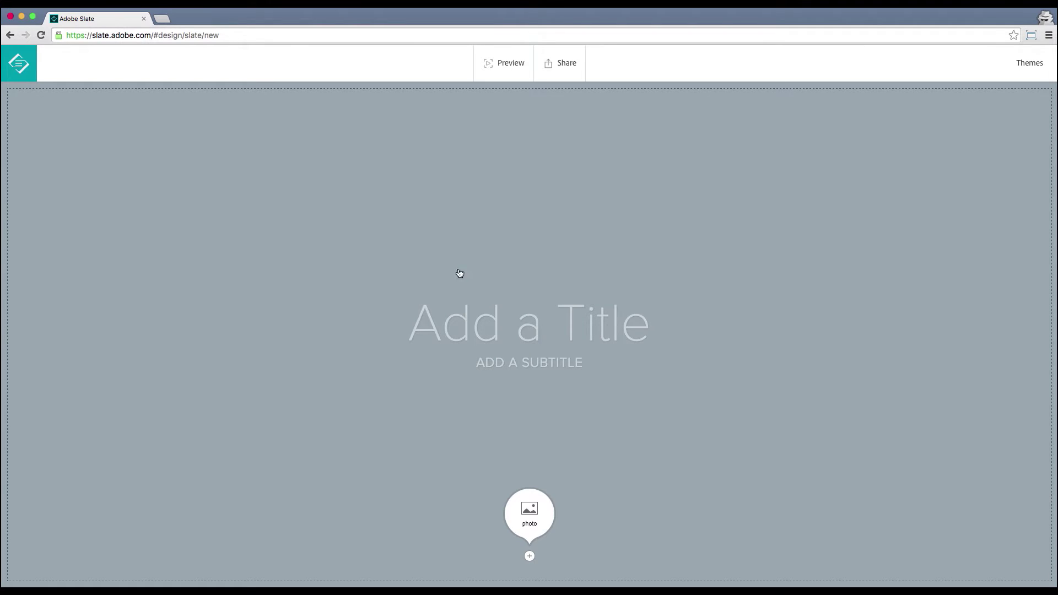
Step: Title the story 'My Awesome Title', fixing a typo along the way
left_click(515, 321)
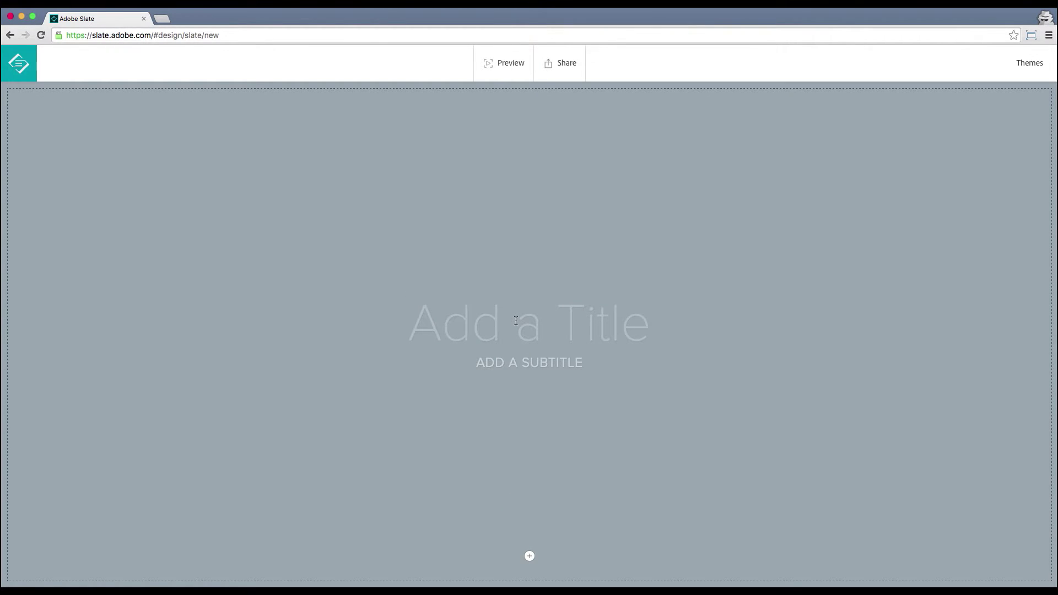
type("My Aew")
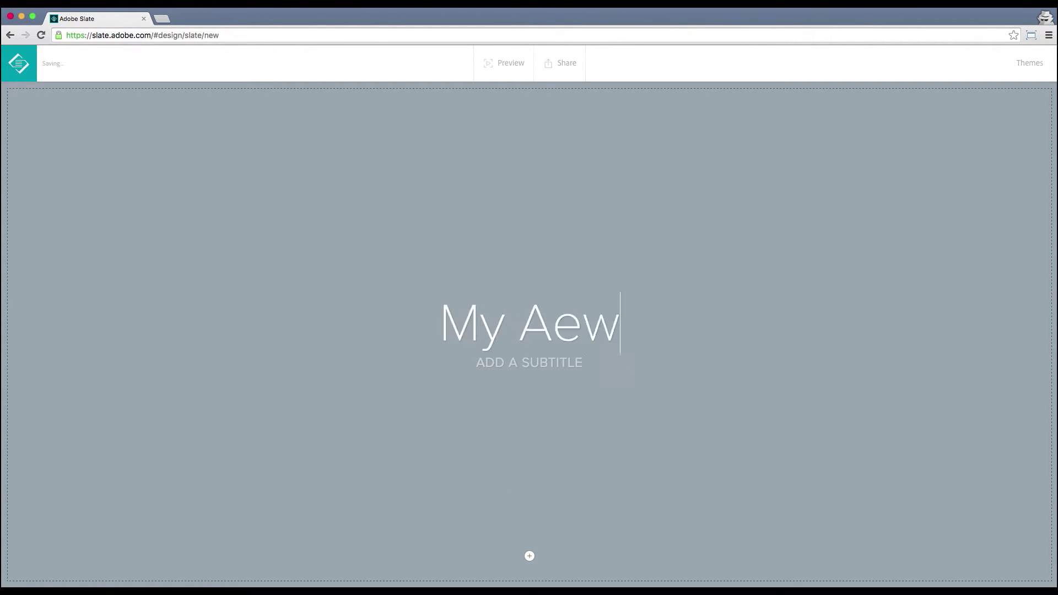
key("BackSpace")
key("BackSpace")
type("wesom")
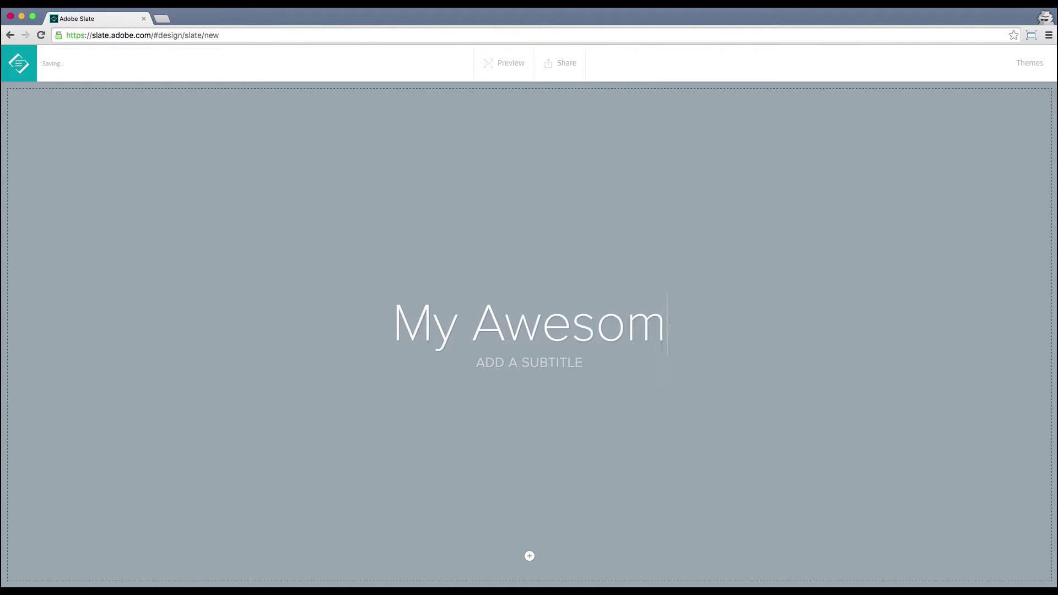
type("e Title")
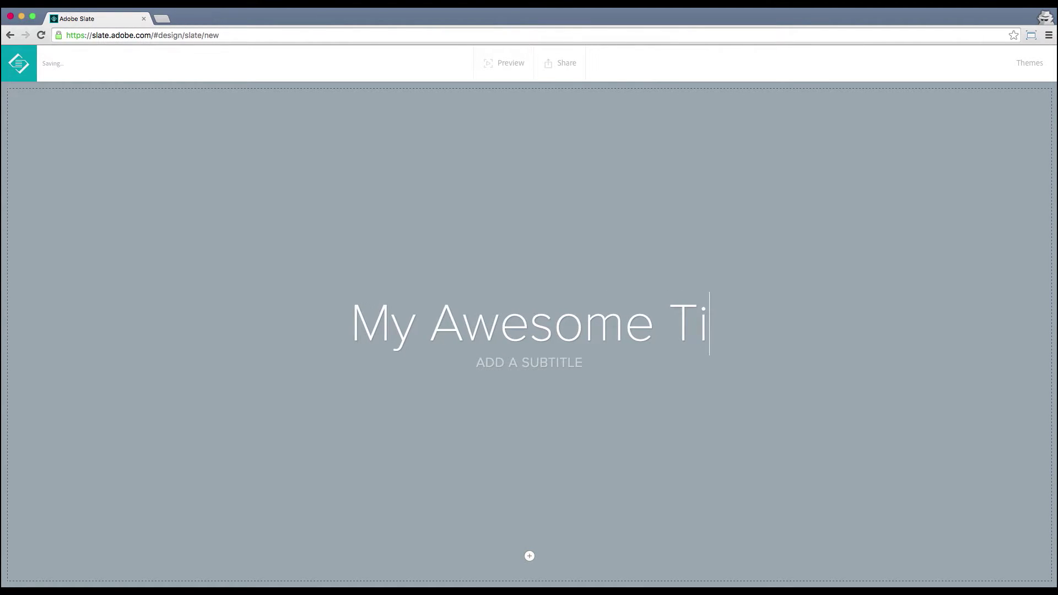
Step: Add the subtitle 'SUPER GREAT PRESENTATION' and bring up photo options for the title page
left_click(529, 362)
type("SUPER GREAT ")
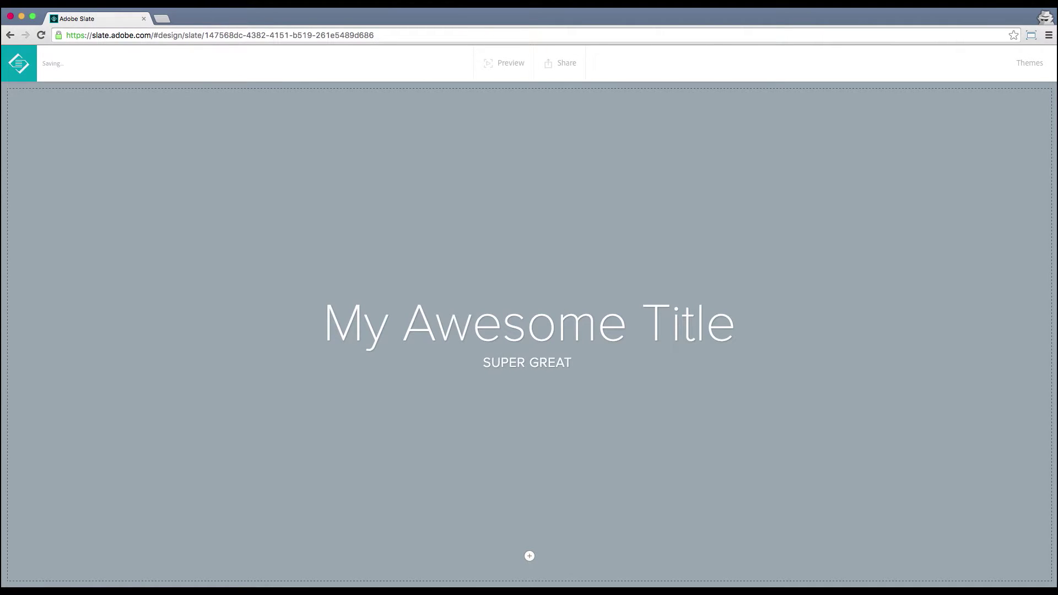
type("PRESENTATION")
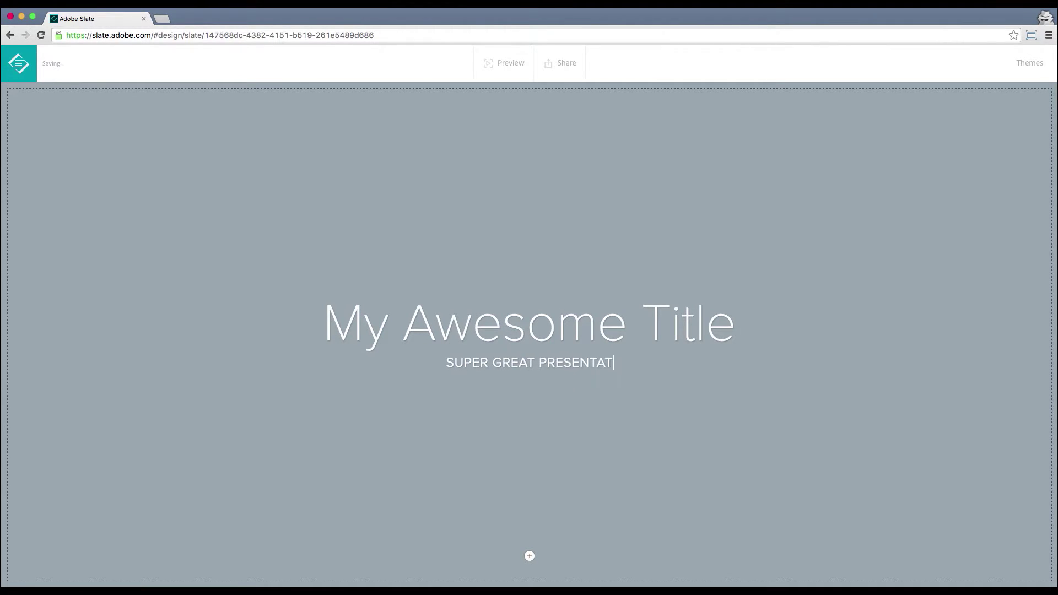
mouse_move(539, 471)
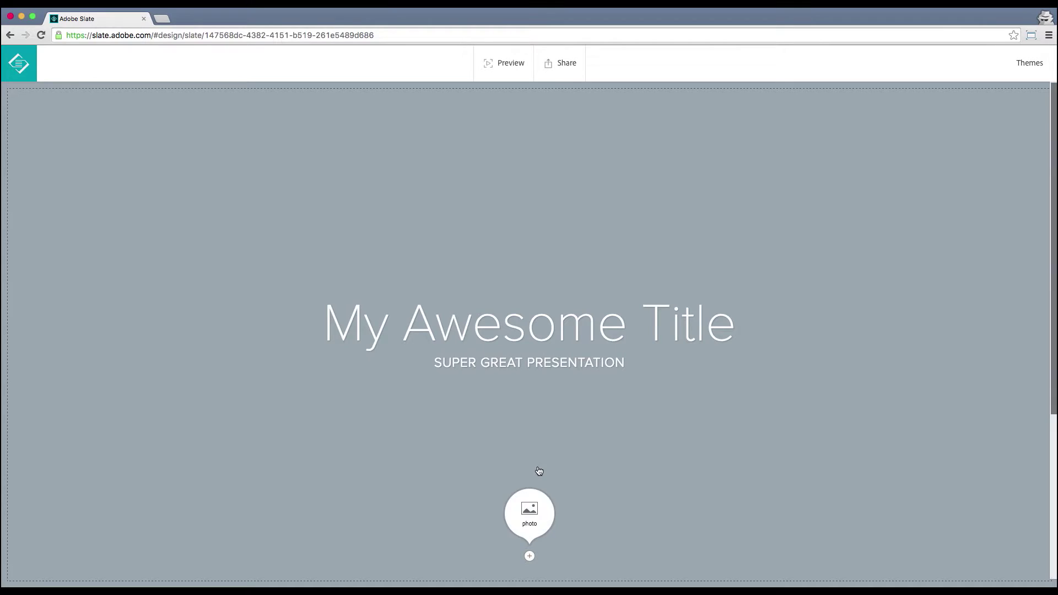
left_click(528, 512)
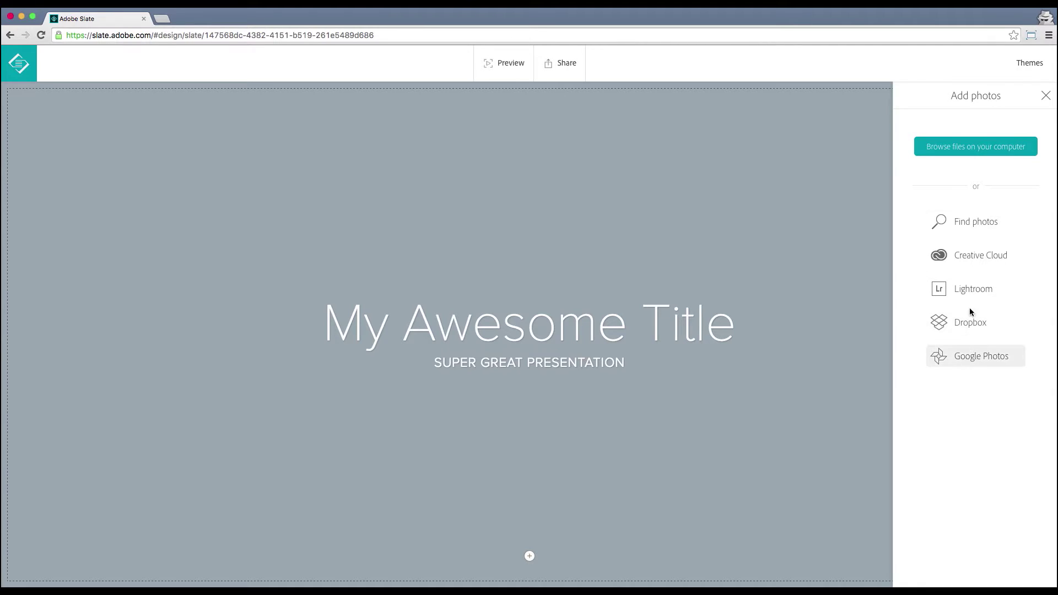
Step: Search web photos for 'food' and set the strawberries image as the title page background
left_click(970, 223)
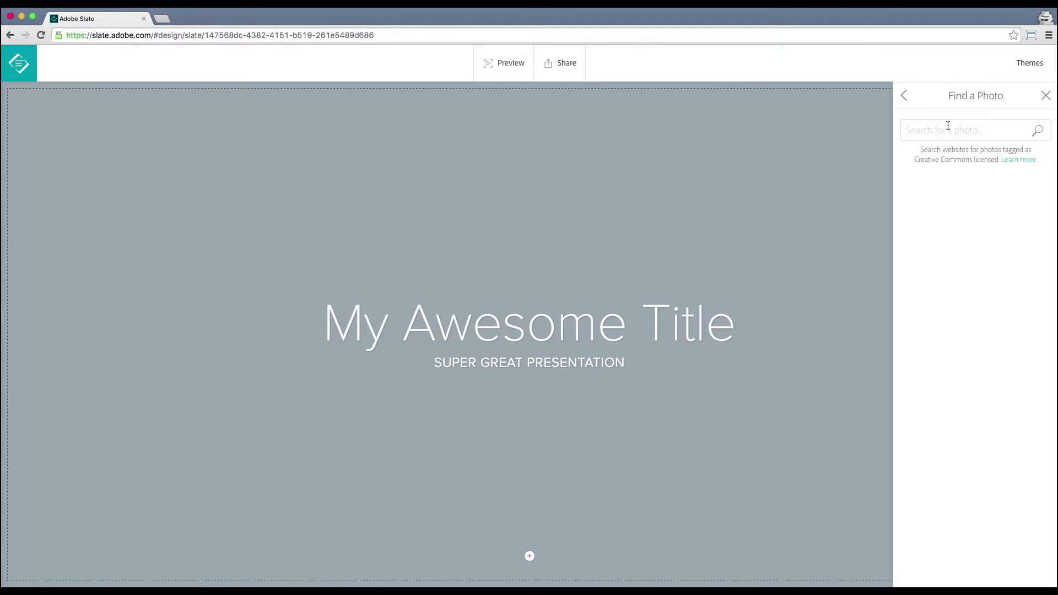
type("food")
key("Return")
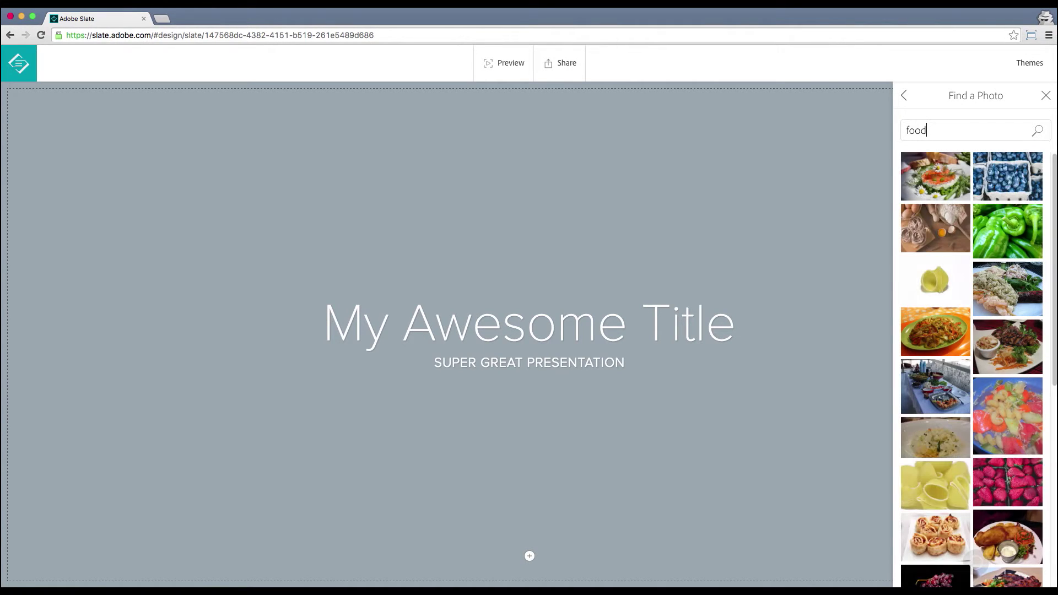
left_click(997, 494)
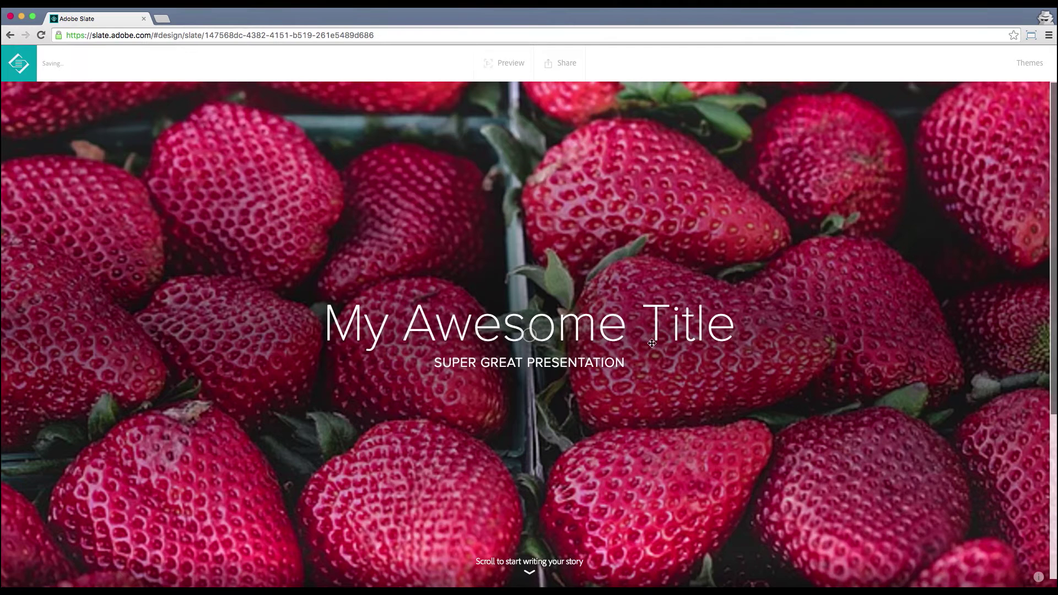
left_click(798, 408)
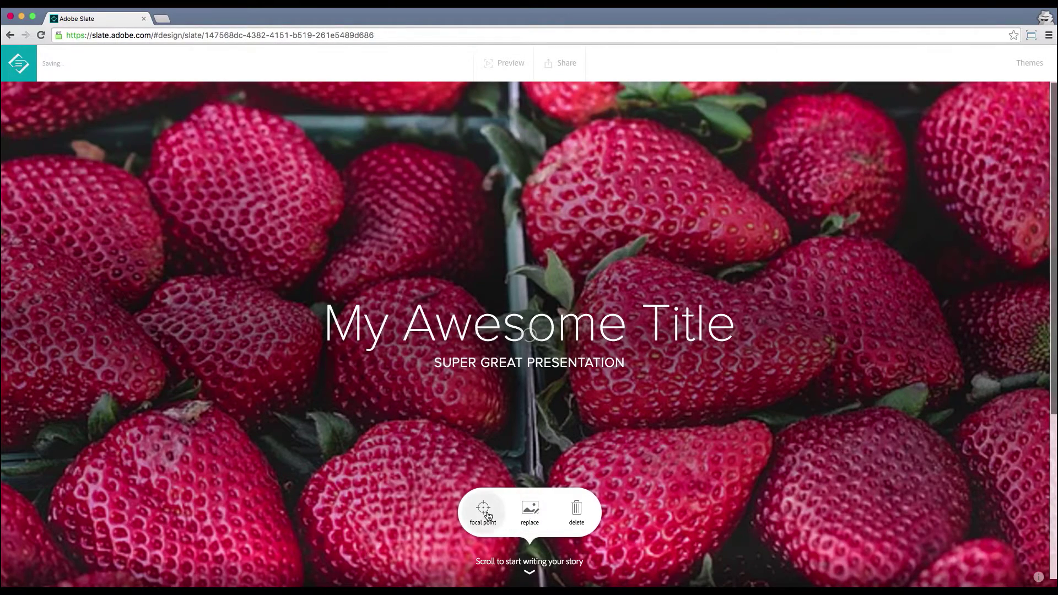
Step: Move the strawberry background's focal point slightly left of centre and save it
left_click(483, 514)
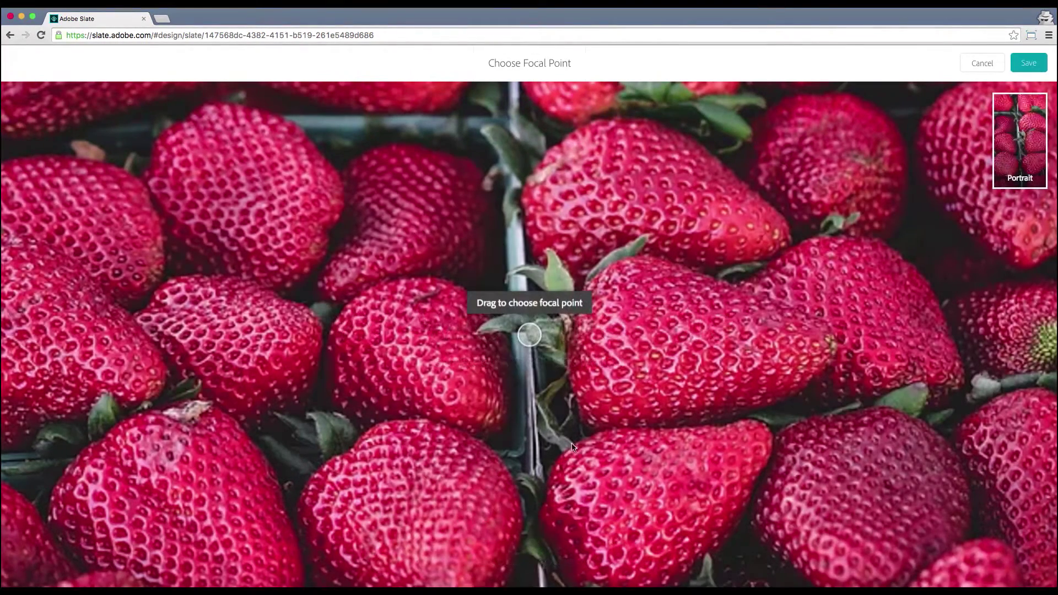
left_click_drag(530, 334, 554, 330)
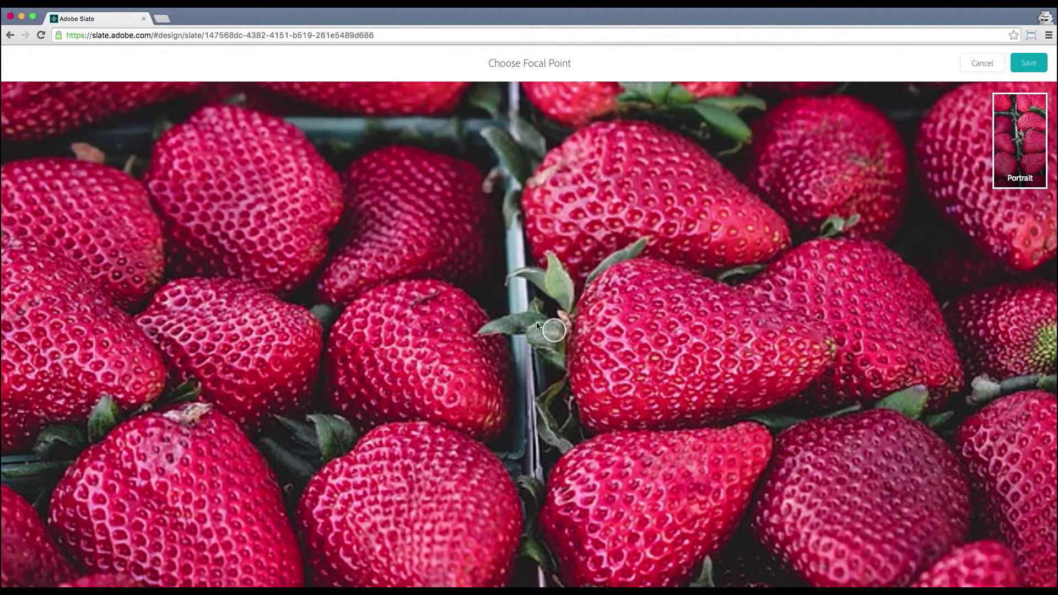
left_click_drag(555, 330, 519, 327)
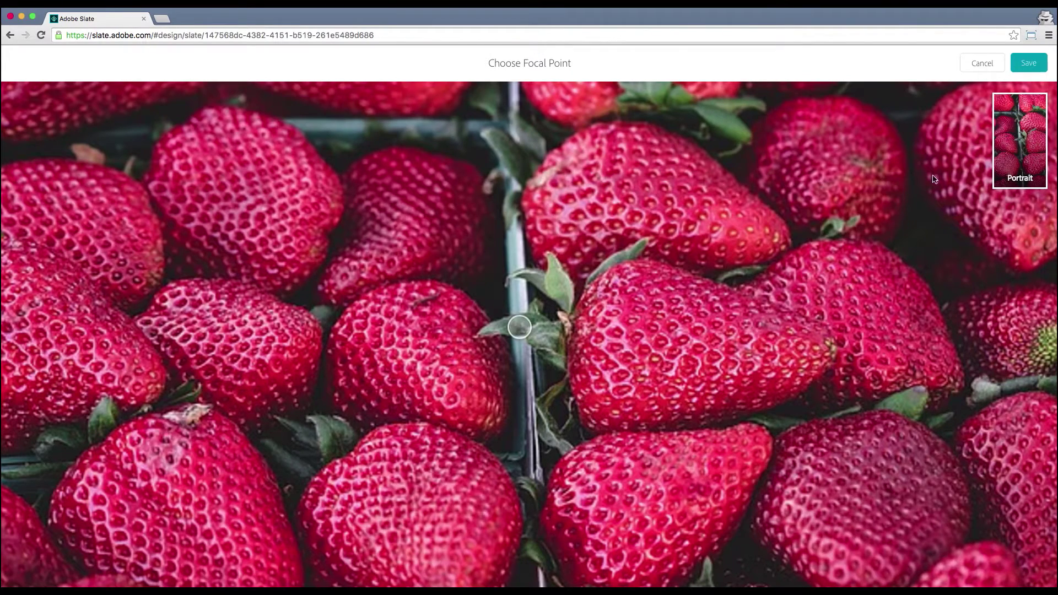
left_click(1028, 63)
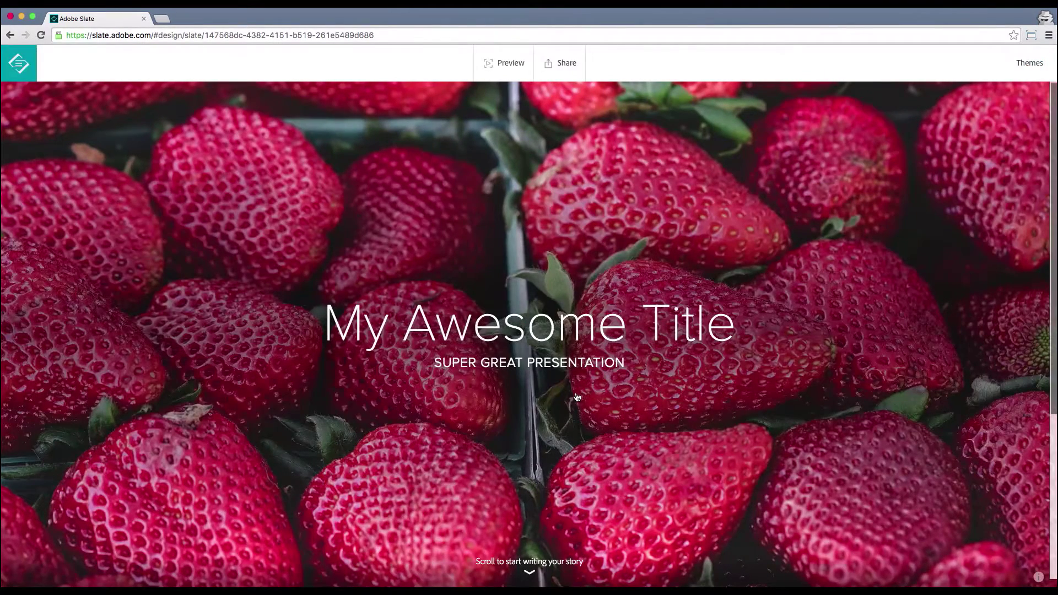
left_click(700, 463)
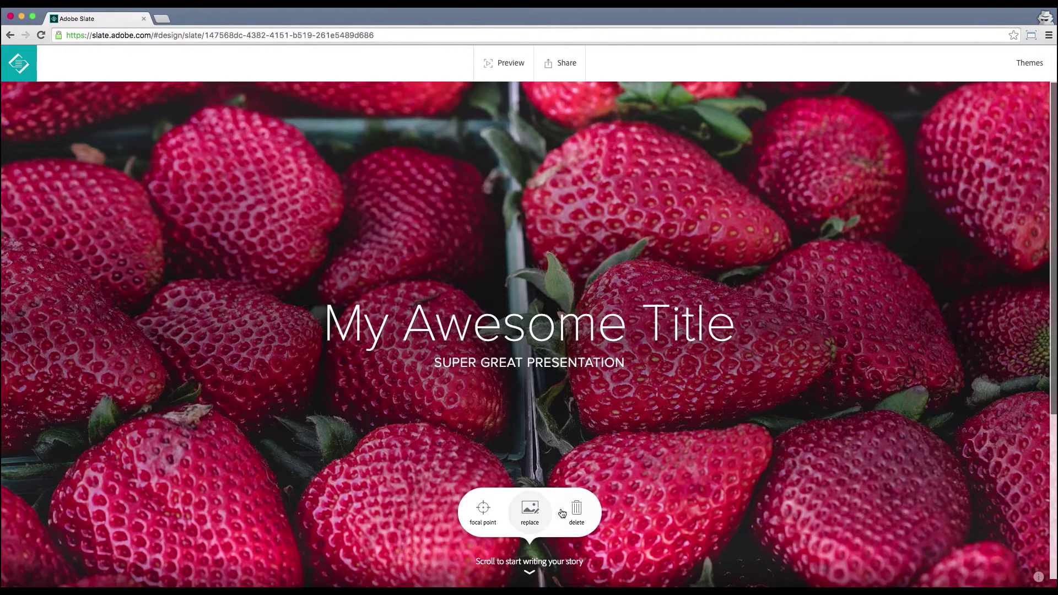
Step: Replace the background with the laptop-and-coffee-cup photo from a 'business' photo search
left_click(528, 510)
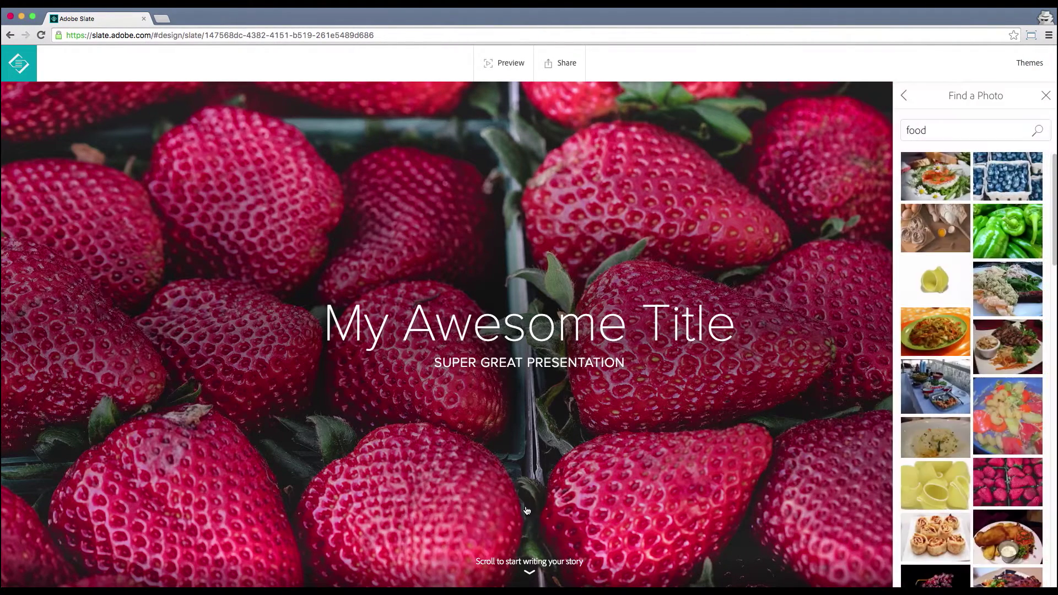
double_click(959, 129)
type("business")
key("Return")
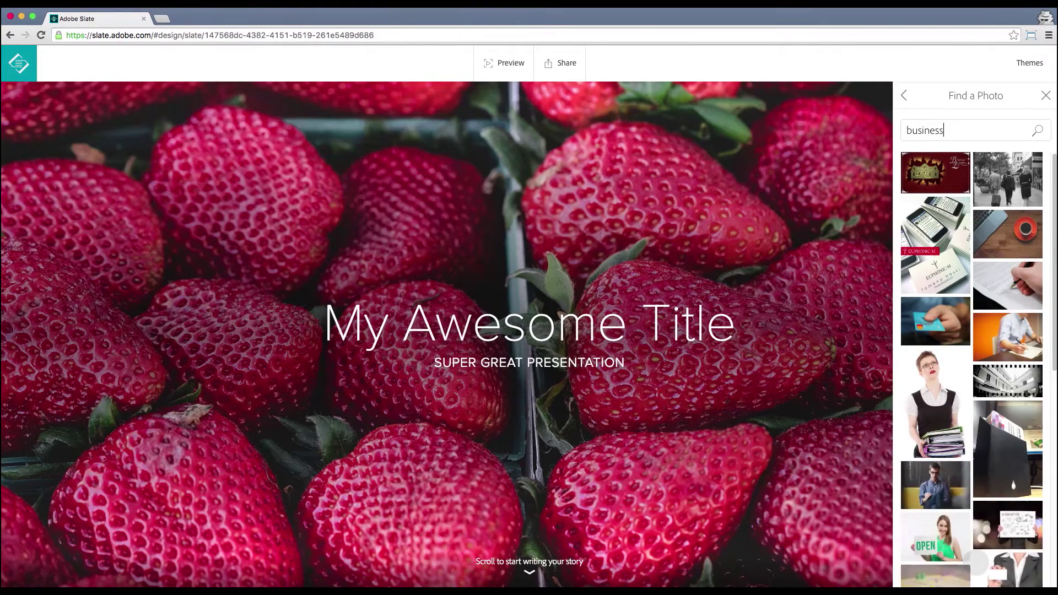
left_click(1006, 238)
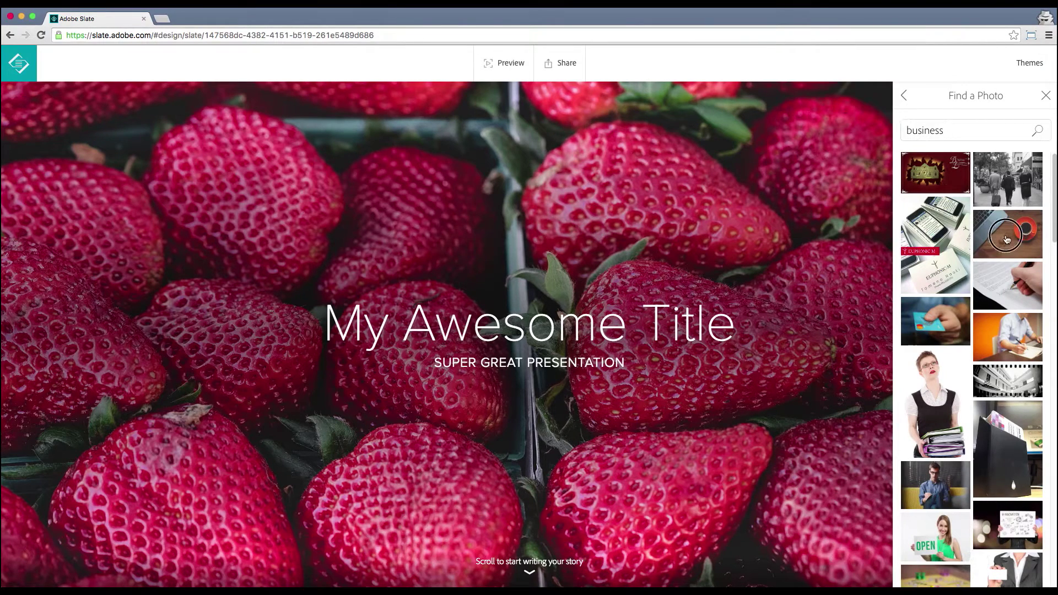
left_click(528, 334)
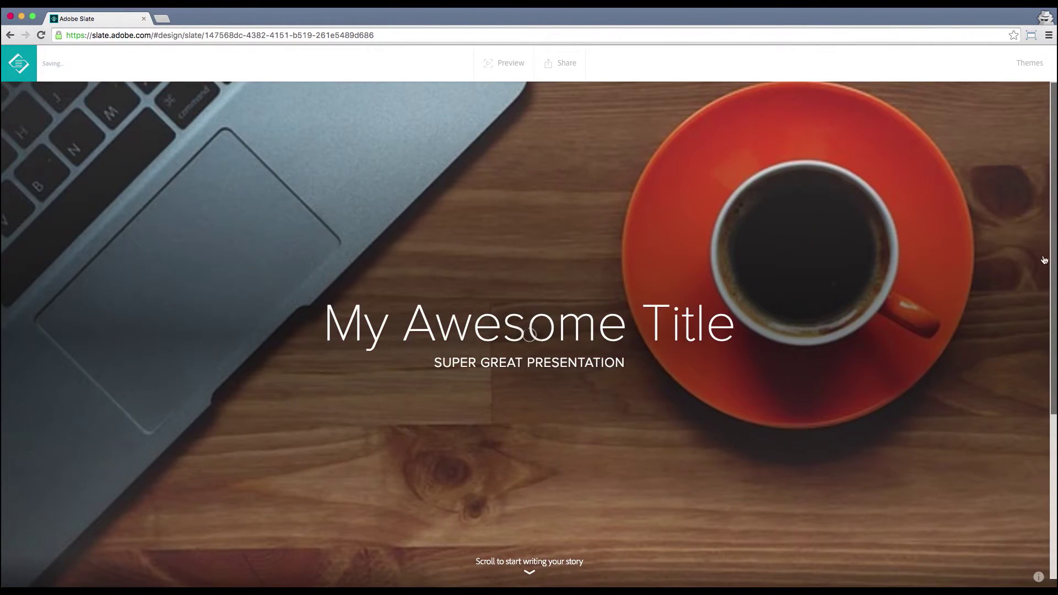
left_click_drag(1052, 250, 1007, 485)
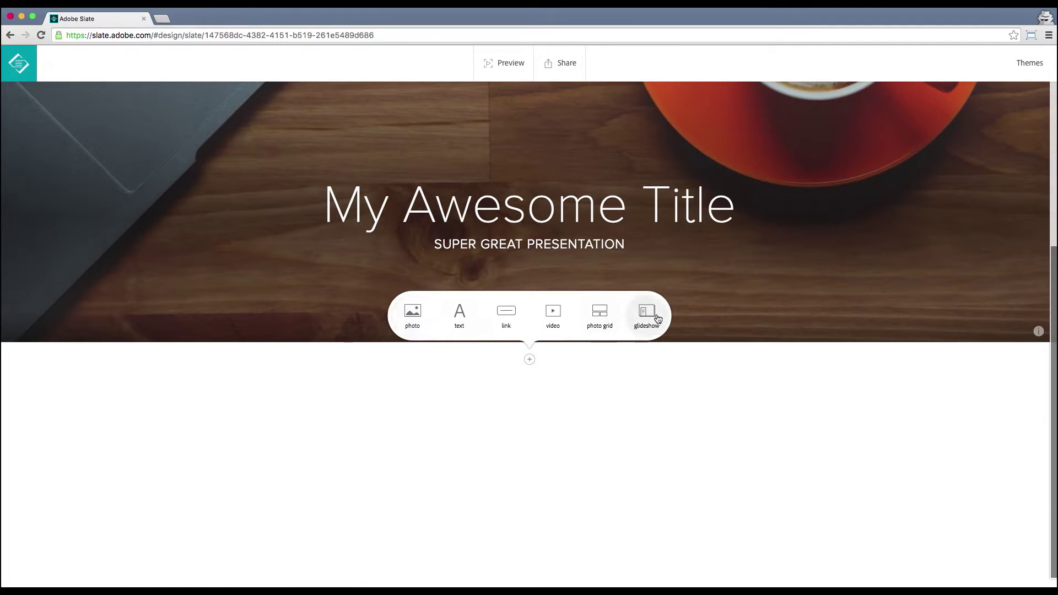
Step: Add centred paragraphs 'This is the best presentation ever.' and 'I can start typing whatever I want.'
left_click(460, 313)
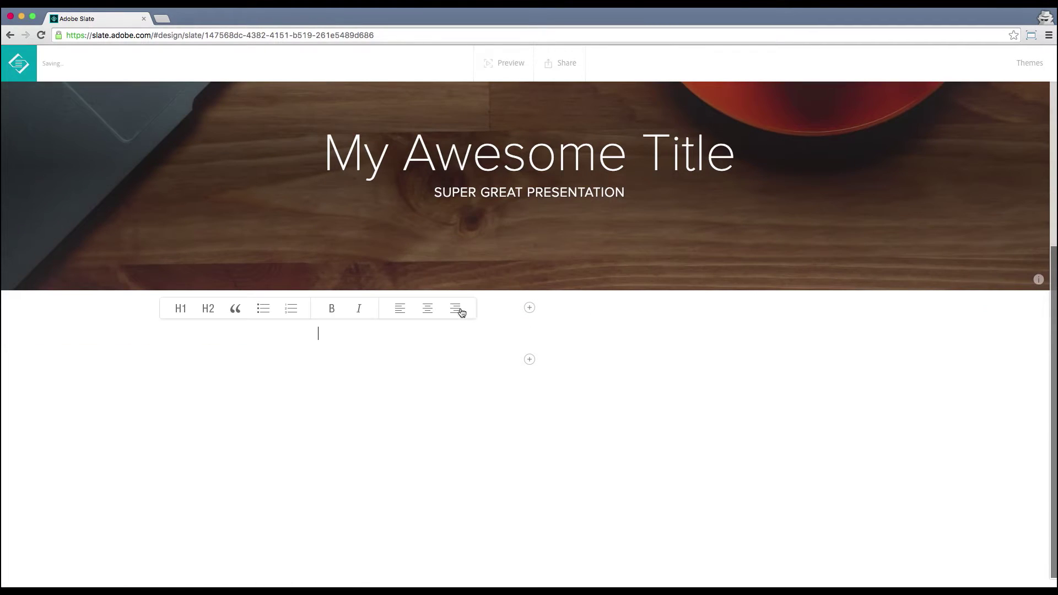
left_click(428, 310)
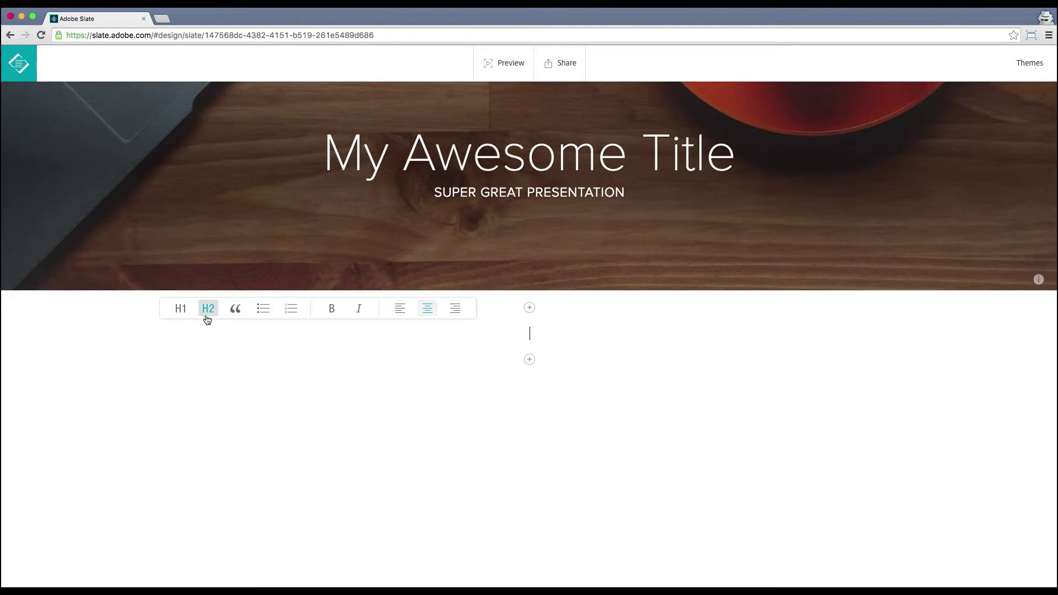
type("This is the best")
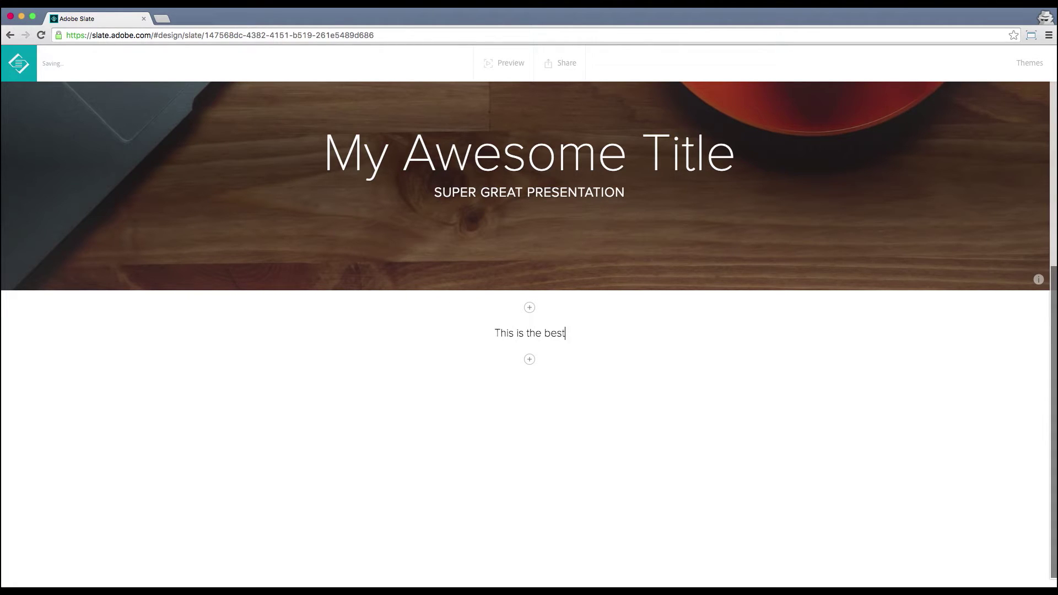
type(" presentation ")
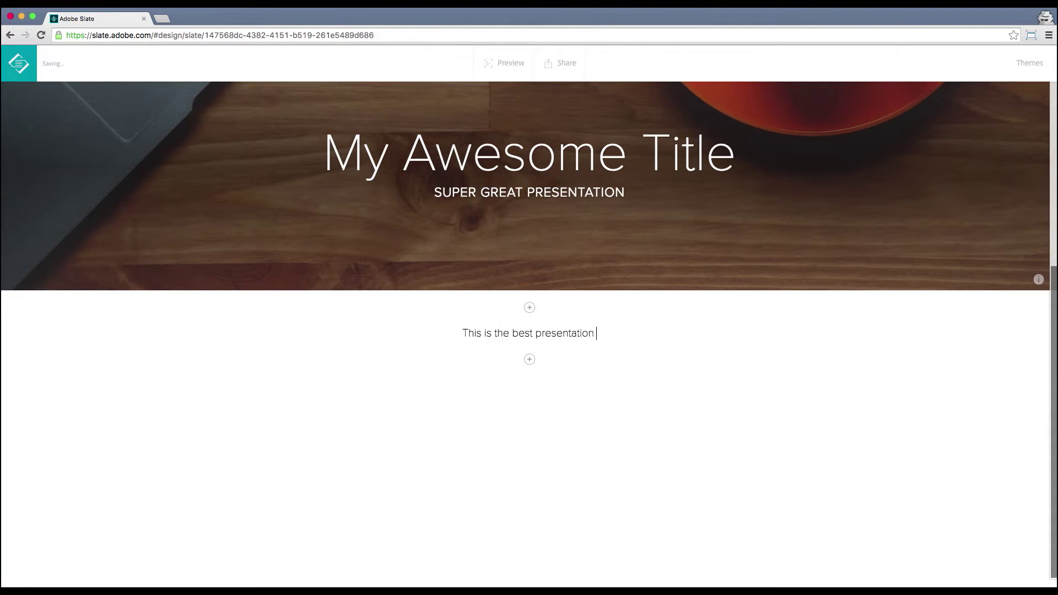
type("ever.")
key("Return")
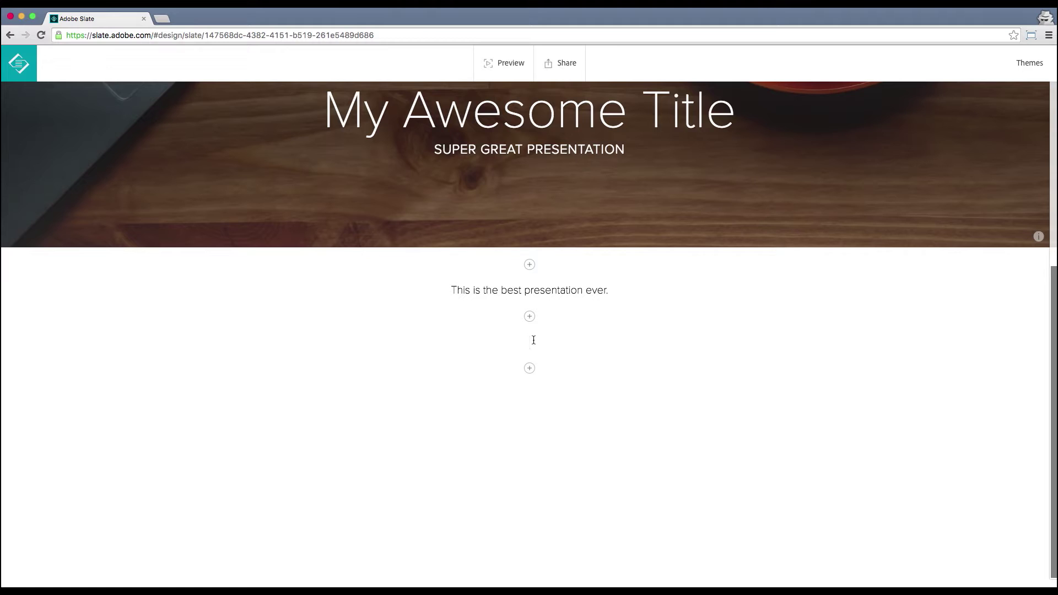
type("I can st")
type("art typing w")
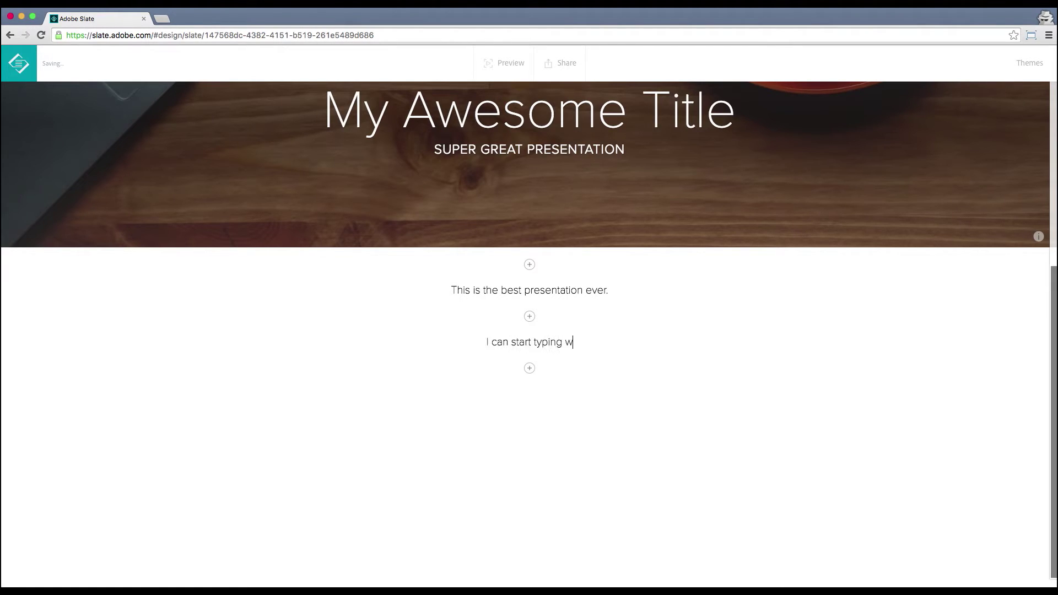
type("hatever I wa")
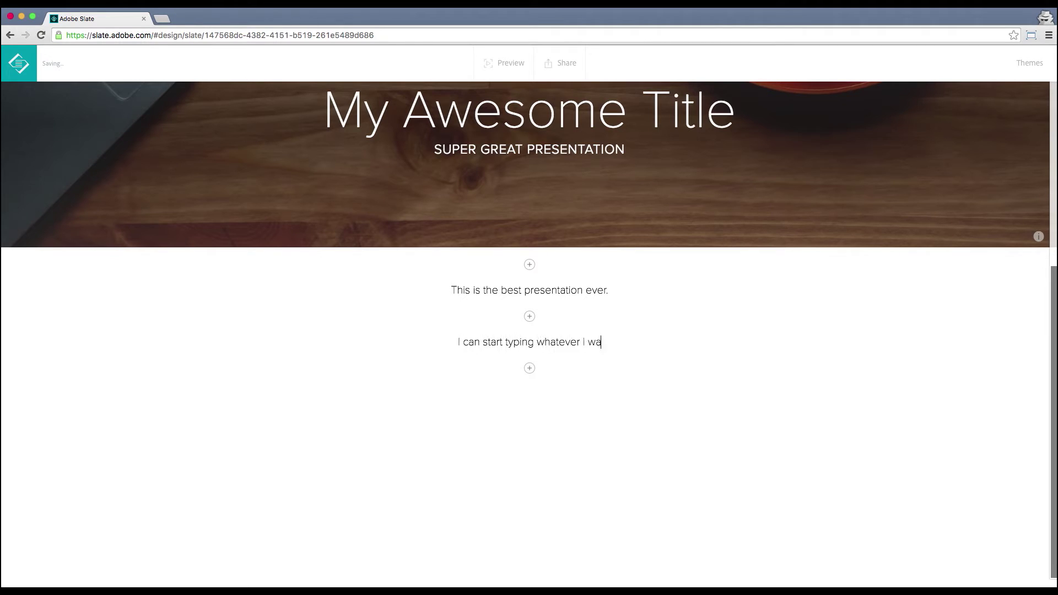
type("nt.")
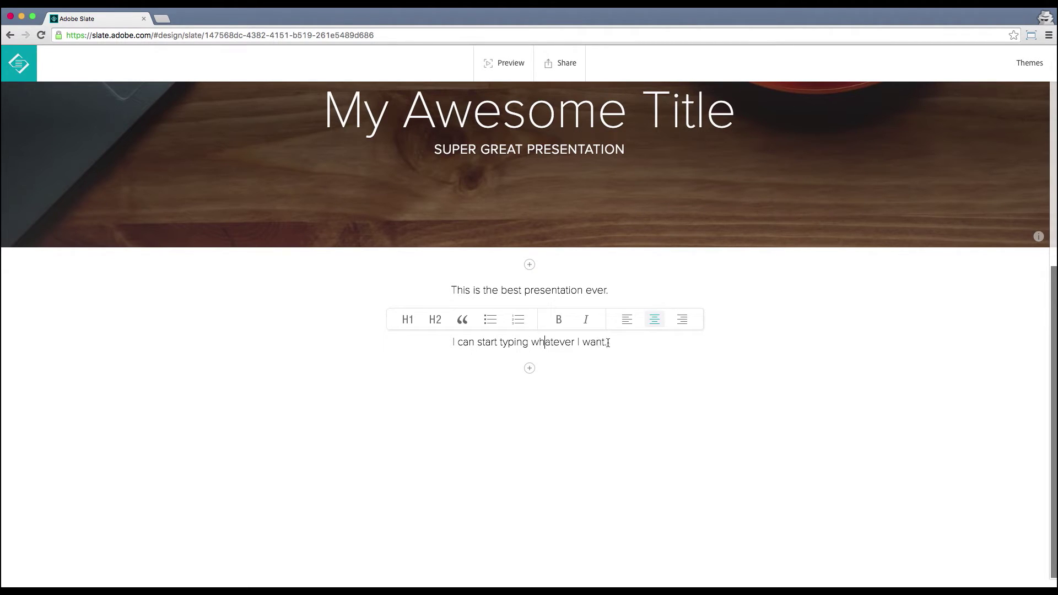
left_click_drag(608, 342, 437, 341)
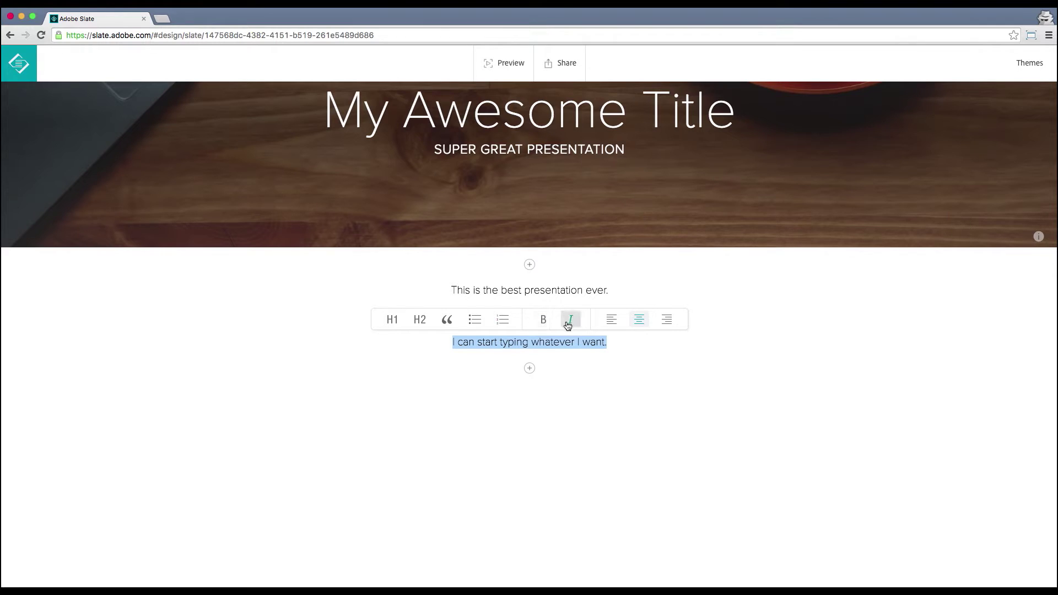
Step: Make the first paragraph an H1 heading after comparing it against H2
left_click(540, 290)
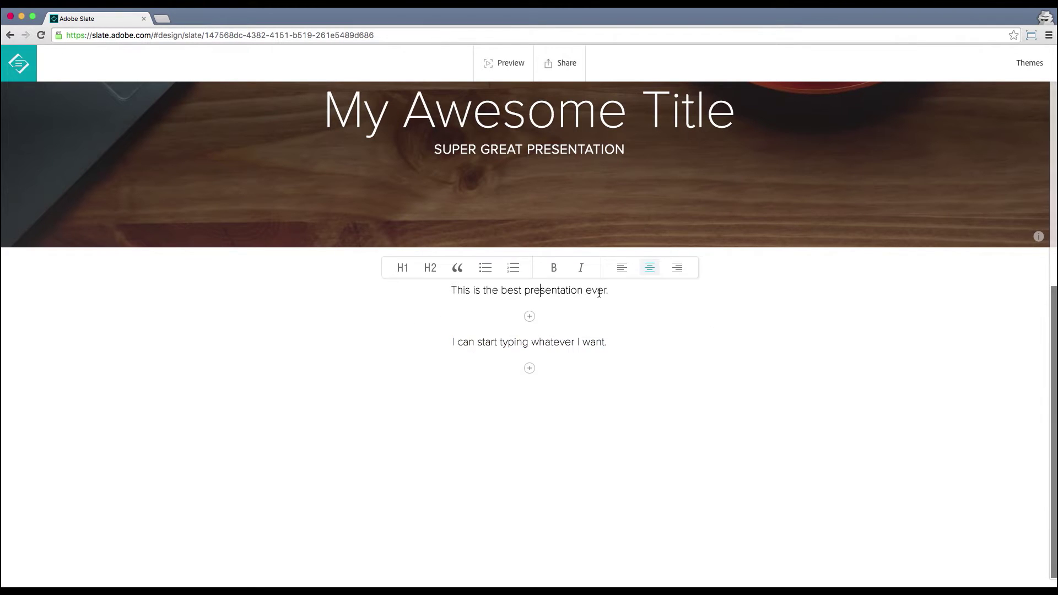
left_click_drag(610, 293, 449, 283)
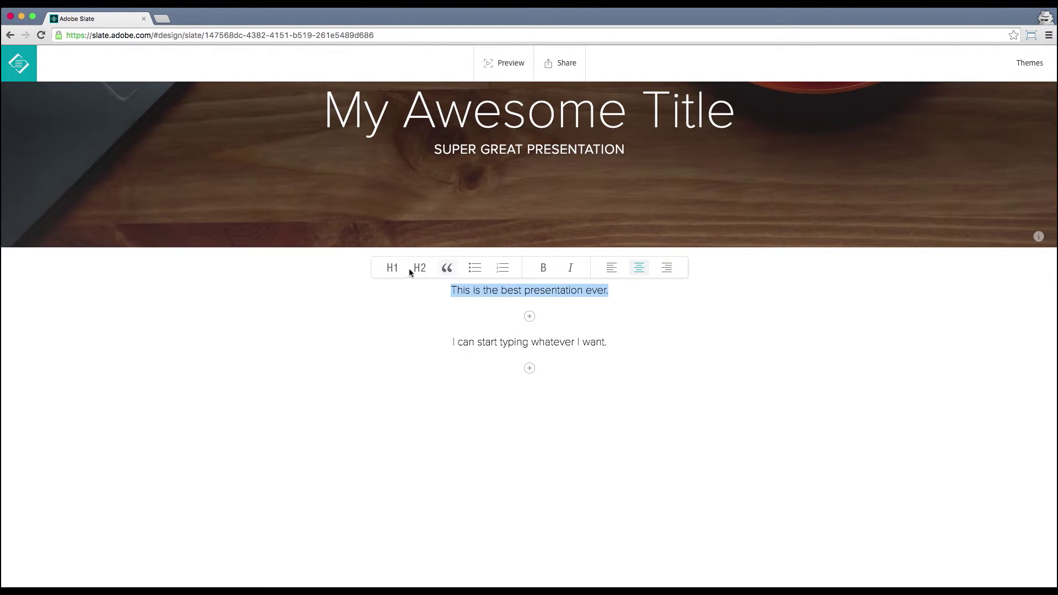
left_click(390, 268)
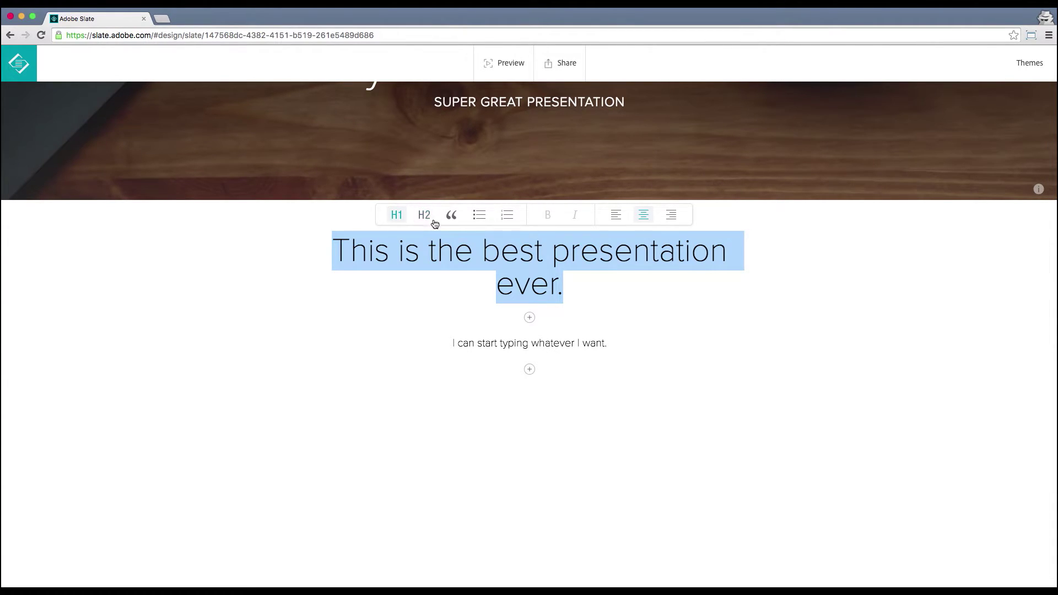
left_click(422, 216)
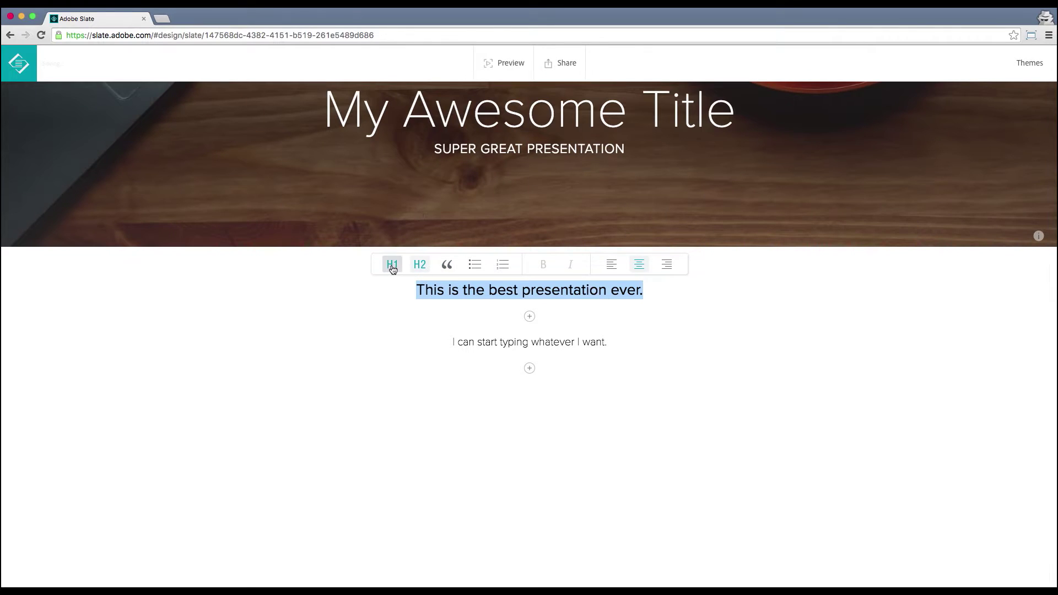
left_click(392, 263)
left_click(422, 215)
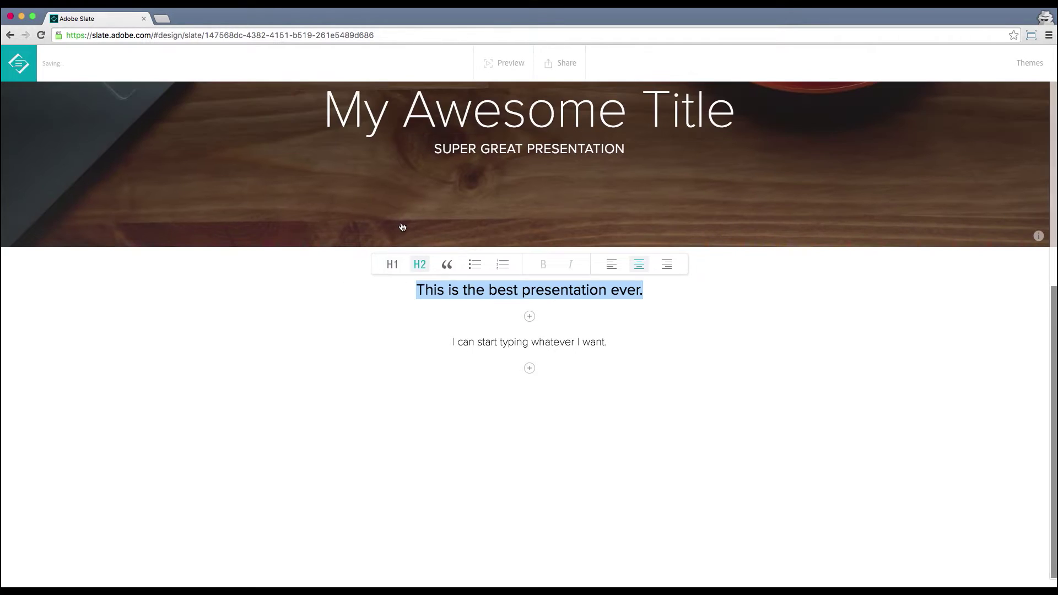
left_click(392, 264)
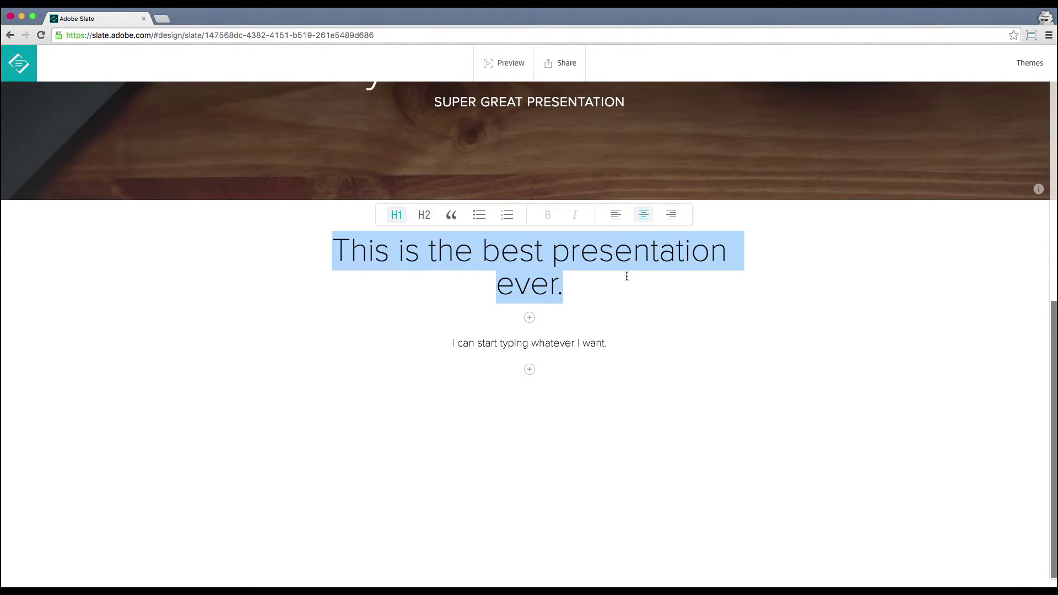
Step: Replace 'ever.' with '!' so the heading reads 'This is the best presentation!'
left_click(567, 283)
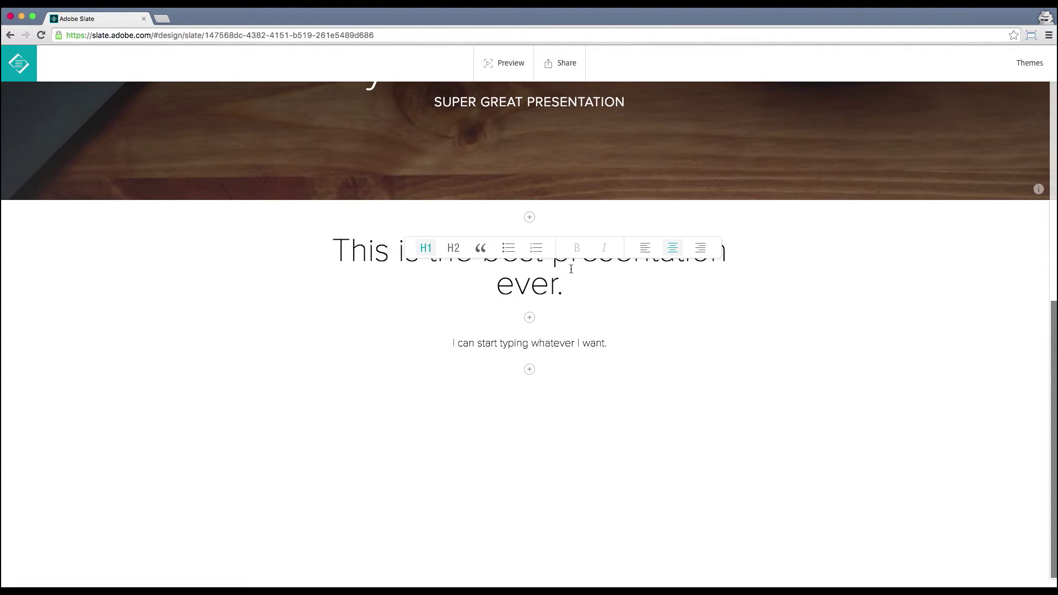
left_click_drag(558, 286, 412, 265)
key("BackSpace")
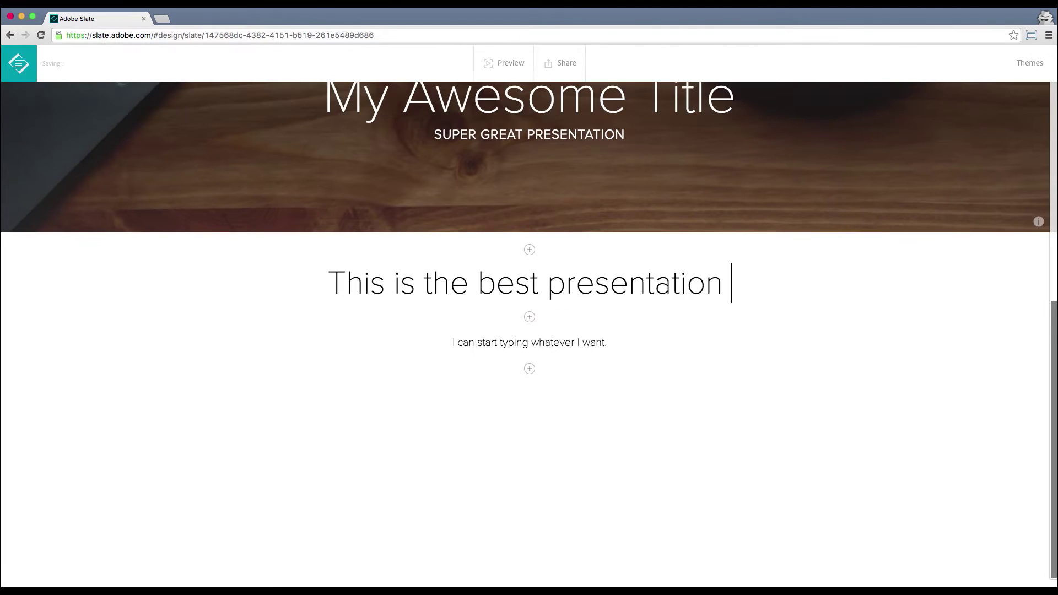
key("BackSpace")
type("!")
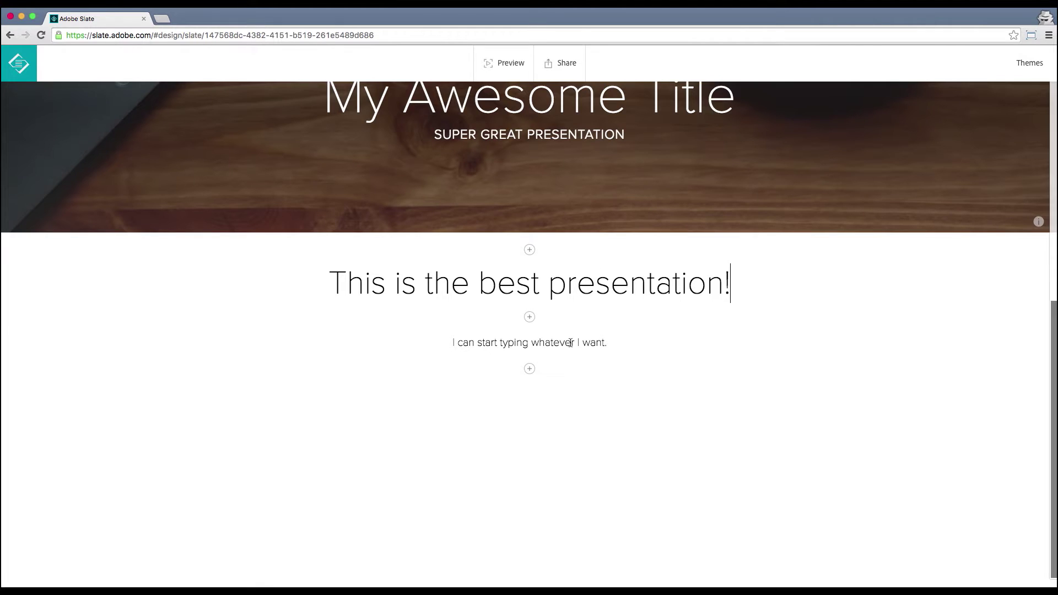
Step: Generate Bacon Ipsum filler paragraphs on baconipsum.com and select the first one
left_click(162, 19)
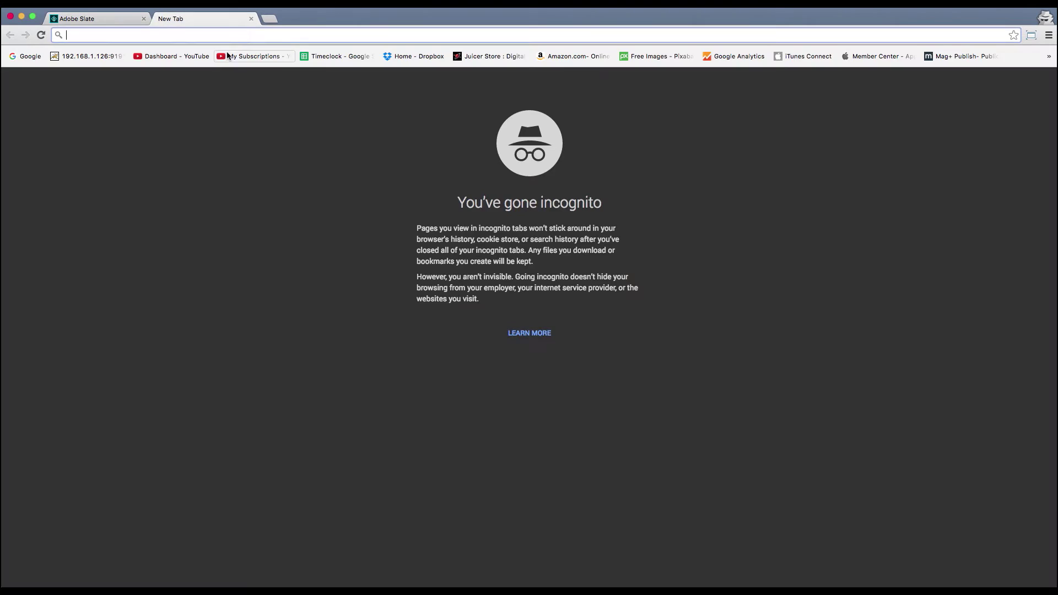
type("lorem ")
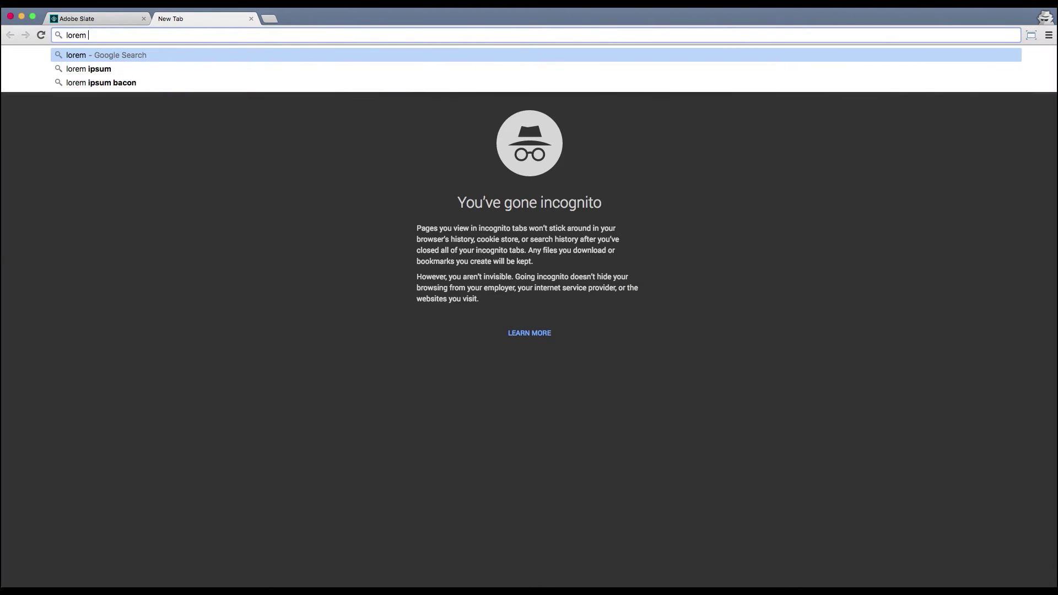
type("impsu")
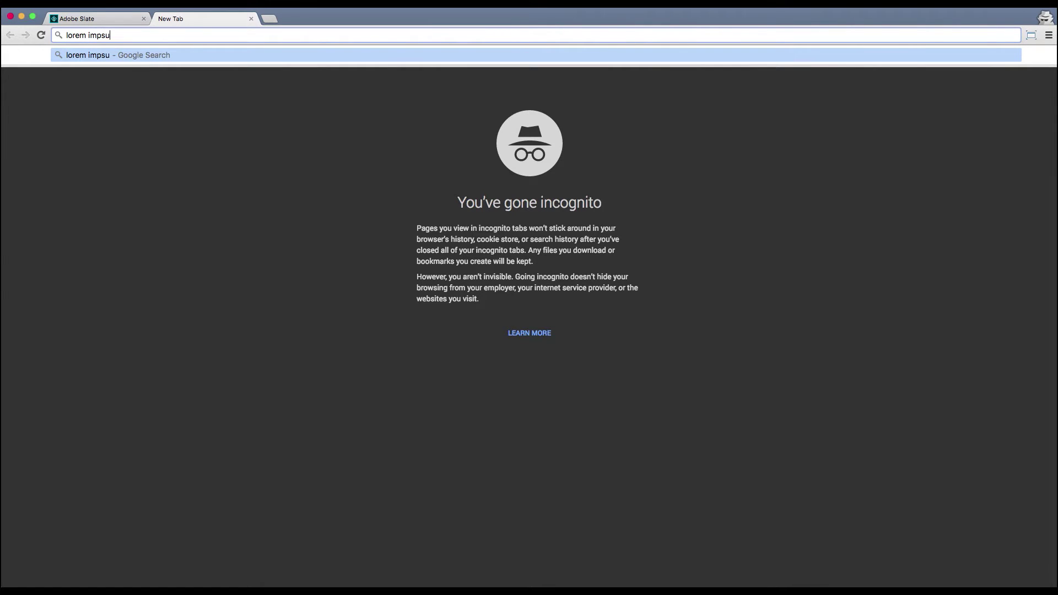
type("m bacon")
key("Return")
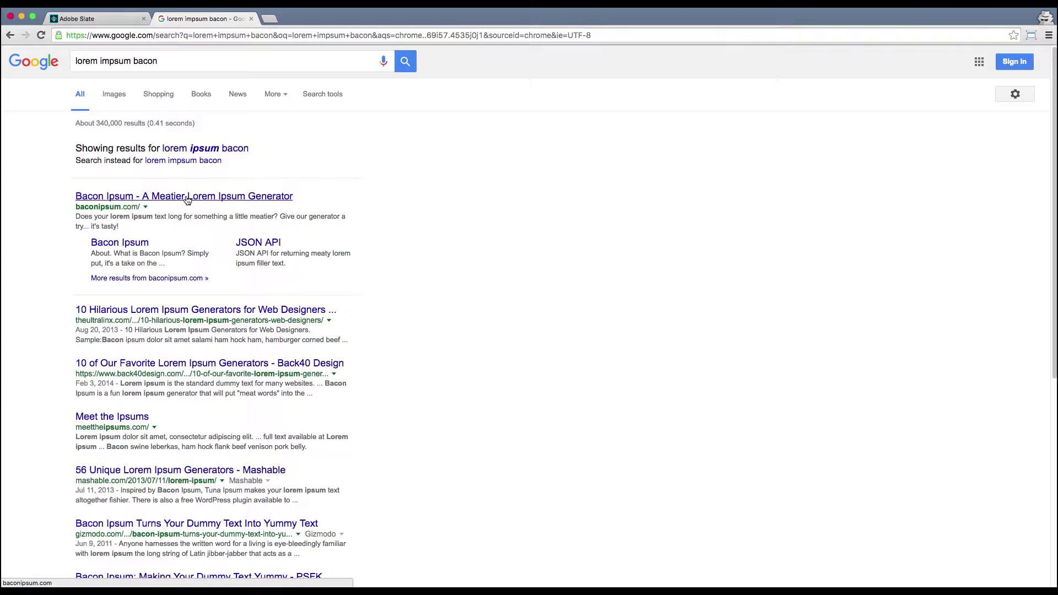
left_click(208, 201)
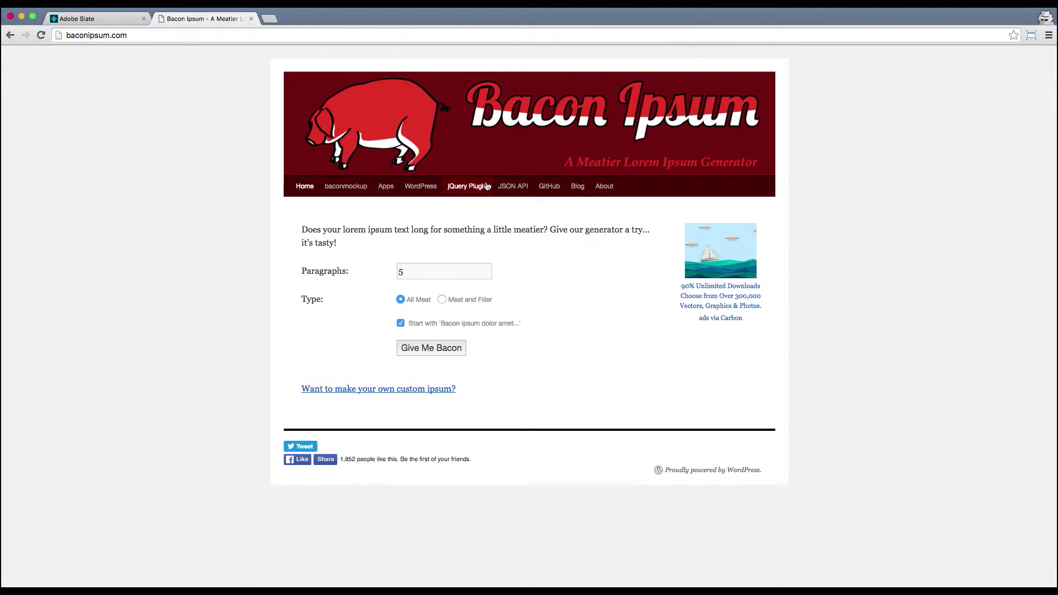
left_click(428, 348)
triple_click(418, 307)
key("ctrl+c")
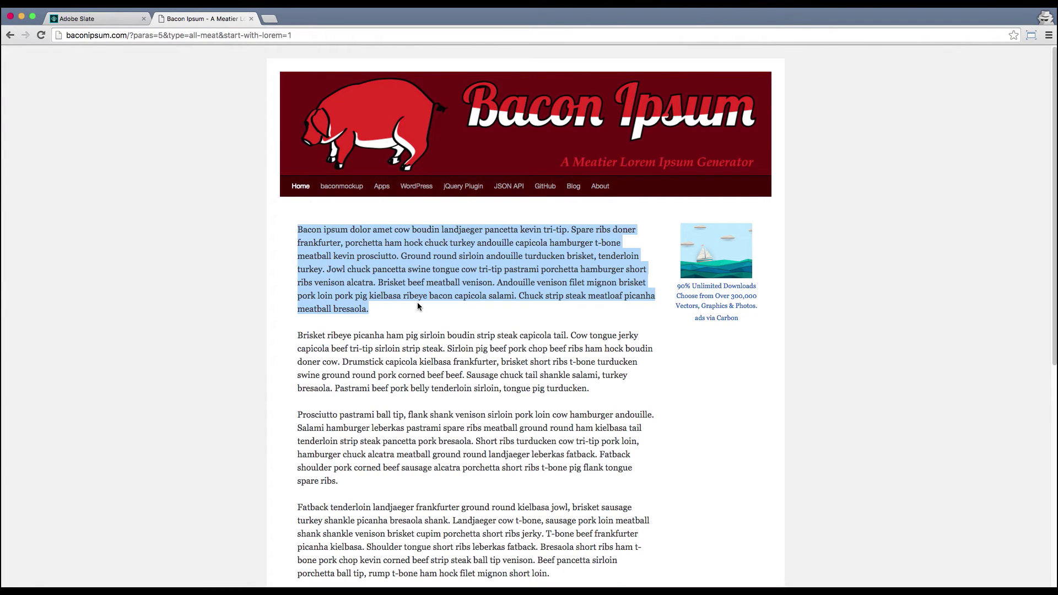
left_click(251, 19)
Step: Replace the second paragraph with the pasted Bacon Ipsum filler text
left_click(552, 345)
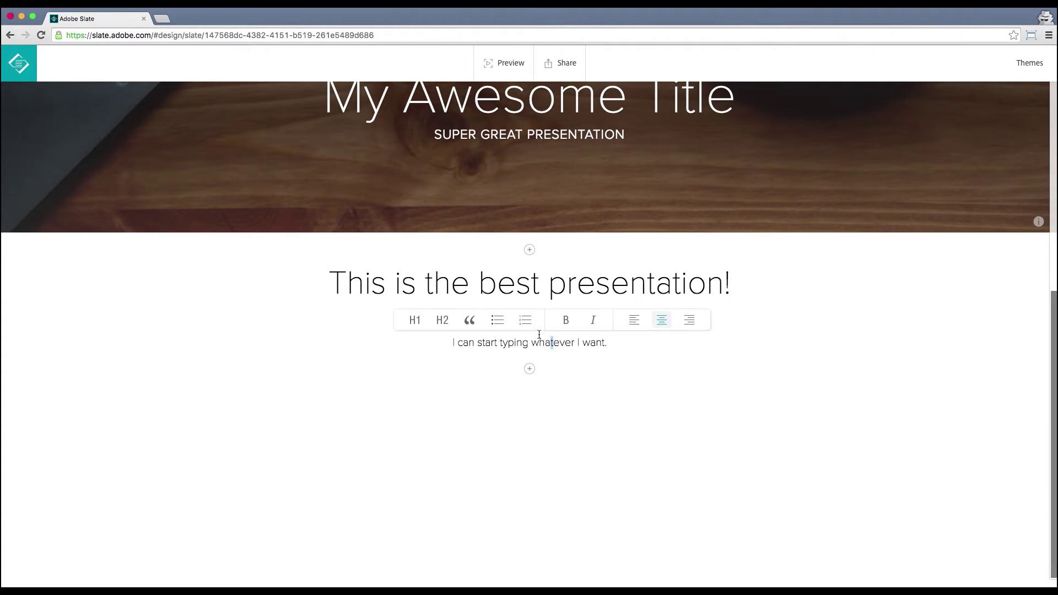
triple_click(538, 342)
key("ctrl+v")
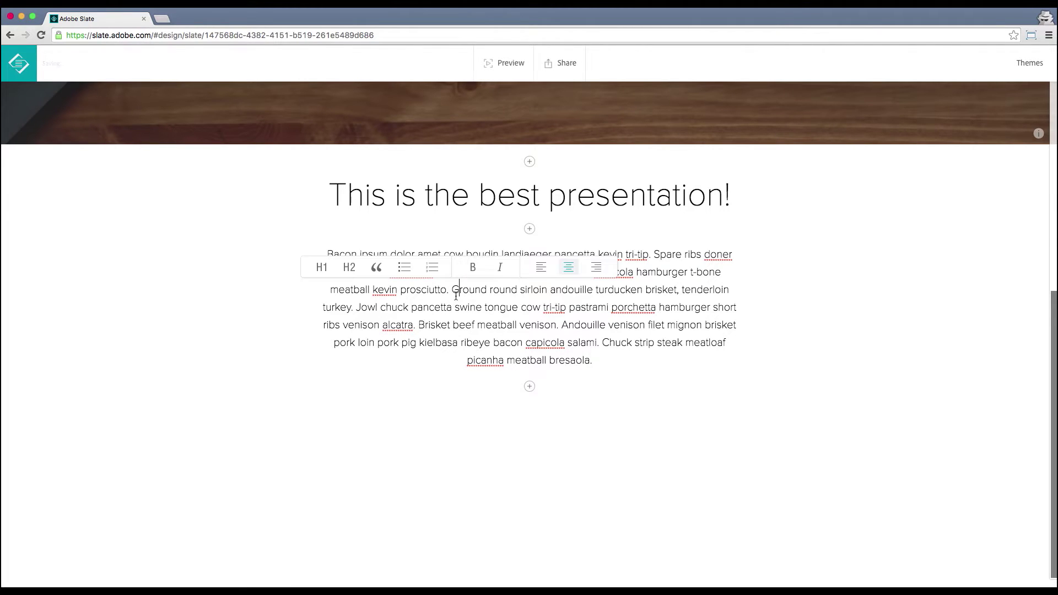
Step: Insert a new photo grid block below the paragraph
left_click(402, 187)
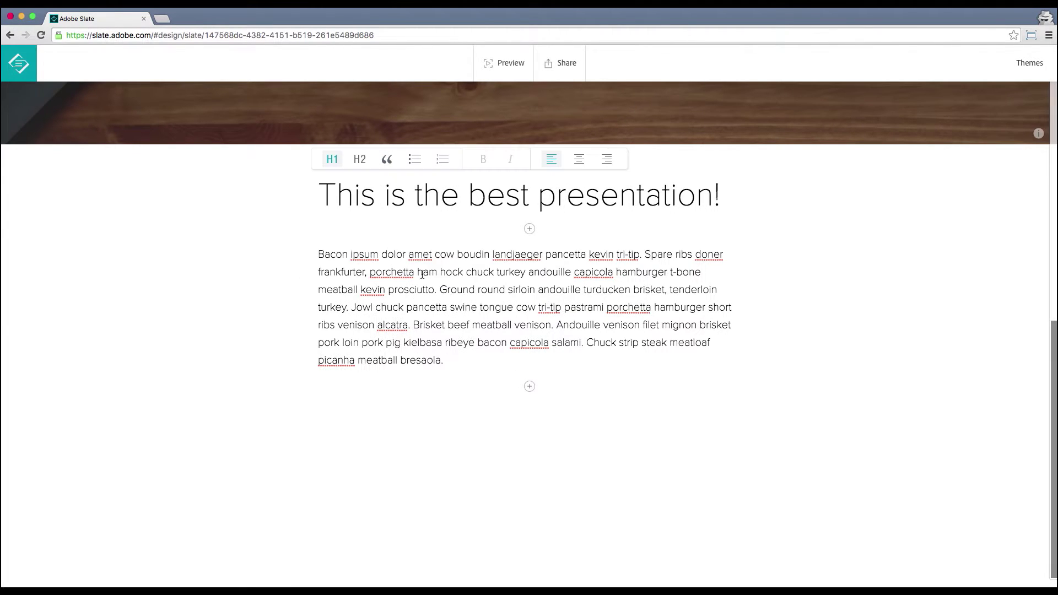
scroll(525, 386, "down", 1)
left_click(528, 362)
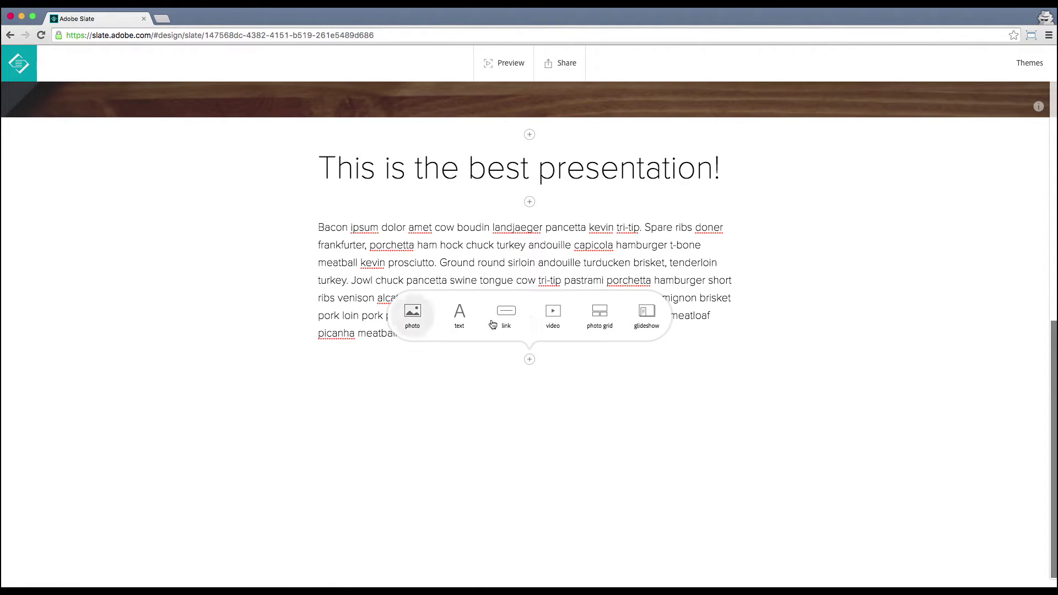
left_click(603, 319)
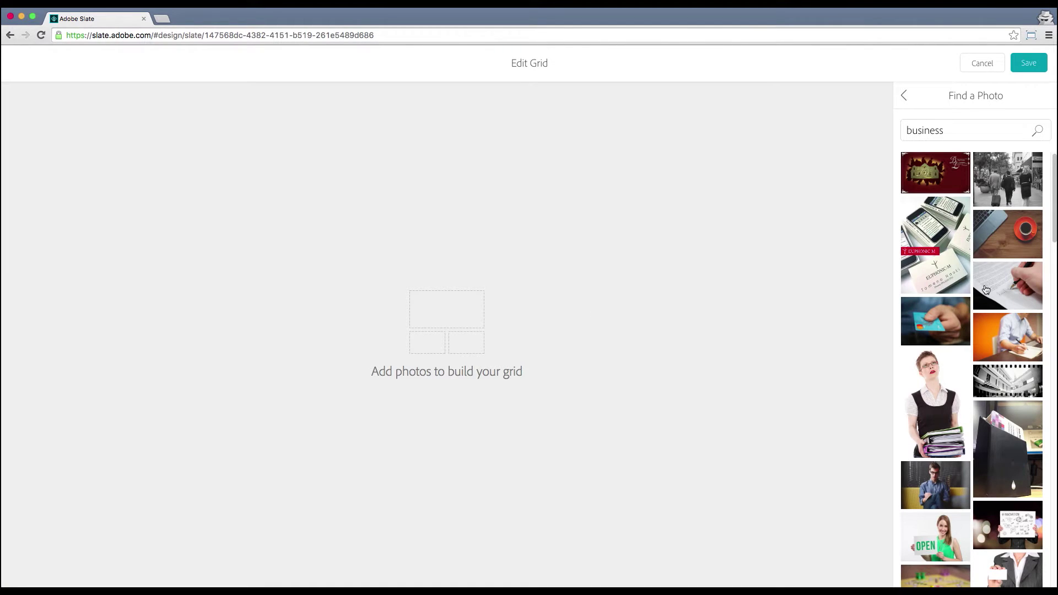
Step: Add the orange desk, black-and-white building and woman-with-binders photos to the grid
left_click(1002, 348)
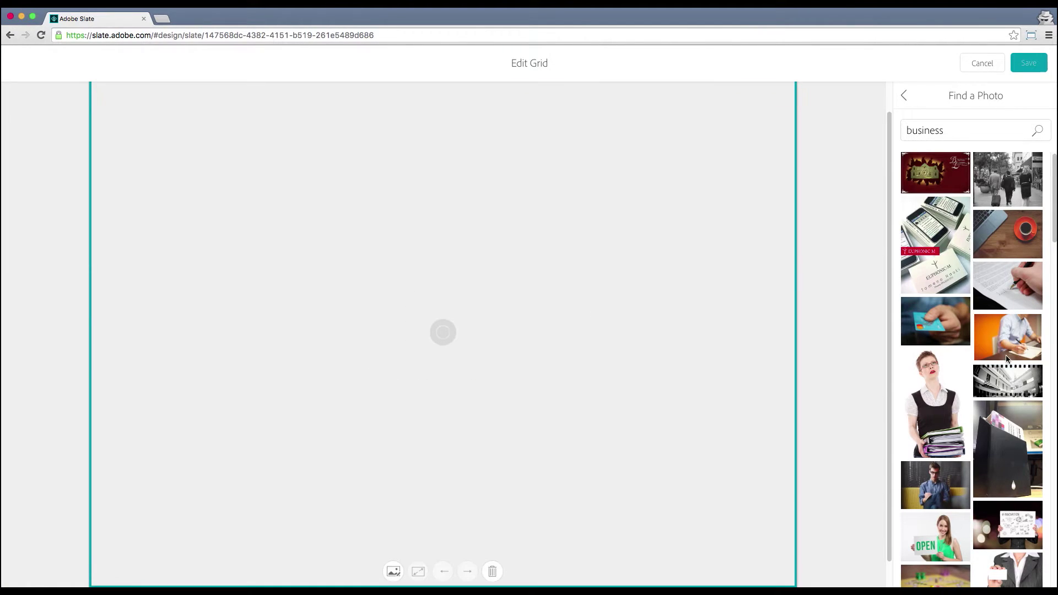
left_click(999, 384)
left_click(940, 416)
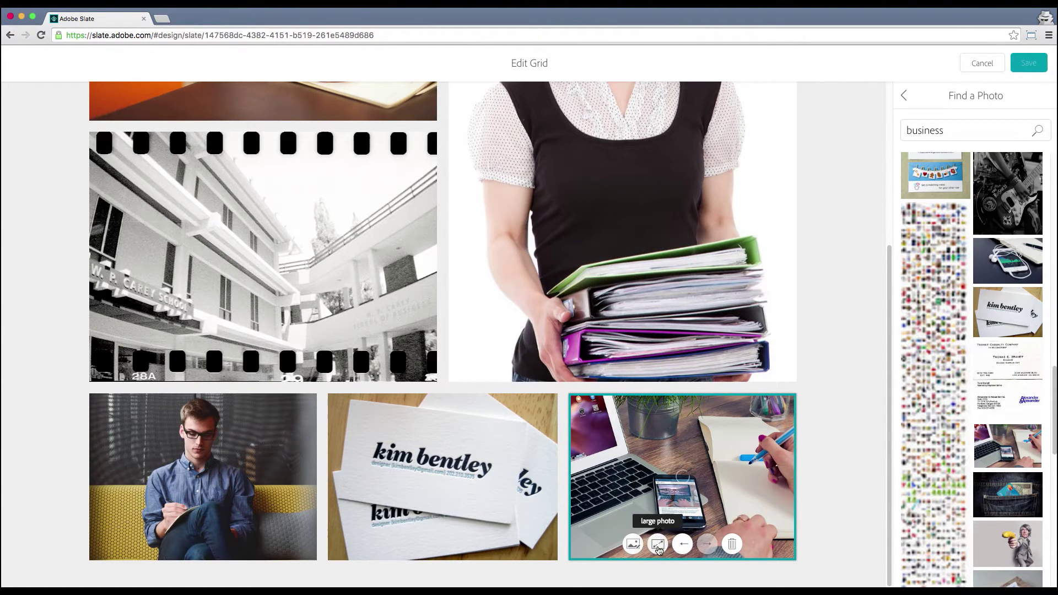
Step: Enlarge the laptop photo, then shrink it back into the bottom-right small cell
left_click(658, 545)
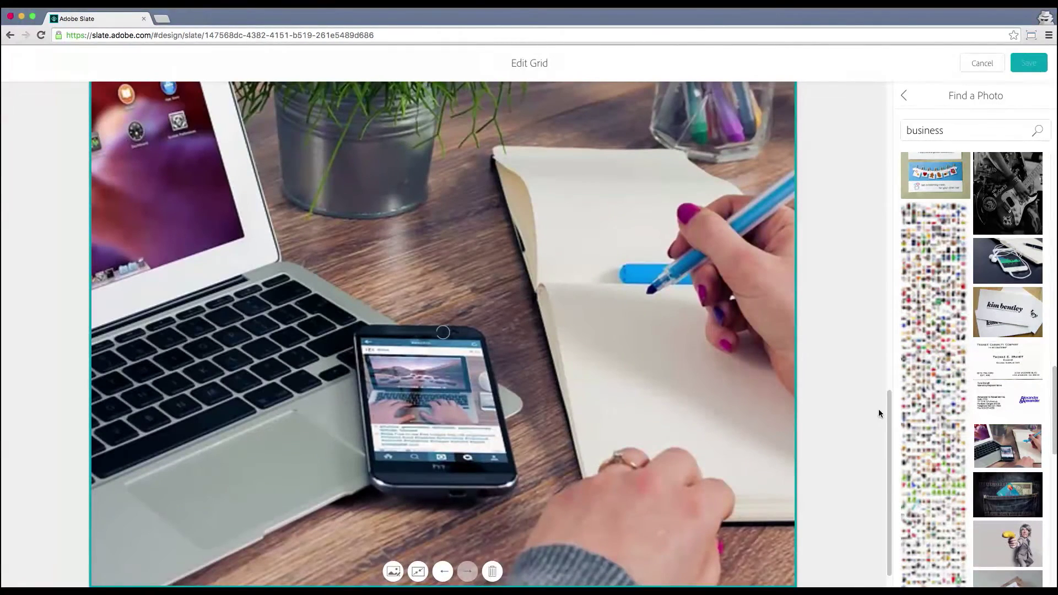
scroll(877, 386, "up", 3)
scroll(868, 397, "down", 4)
left_click(417, 543)
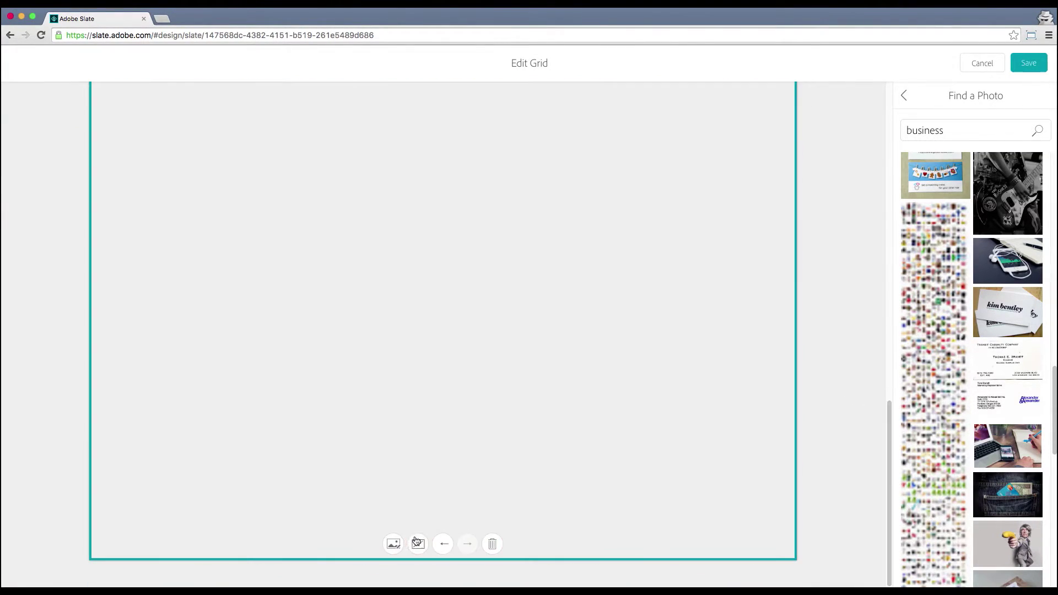
left_click(419, 544)
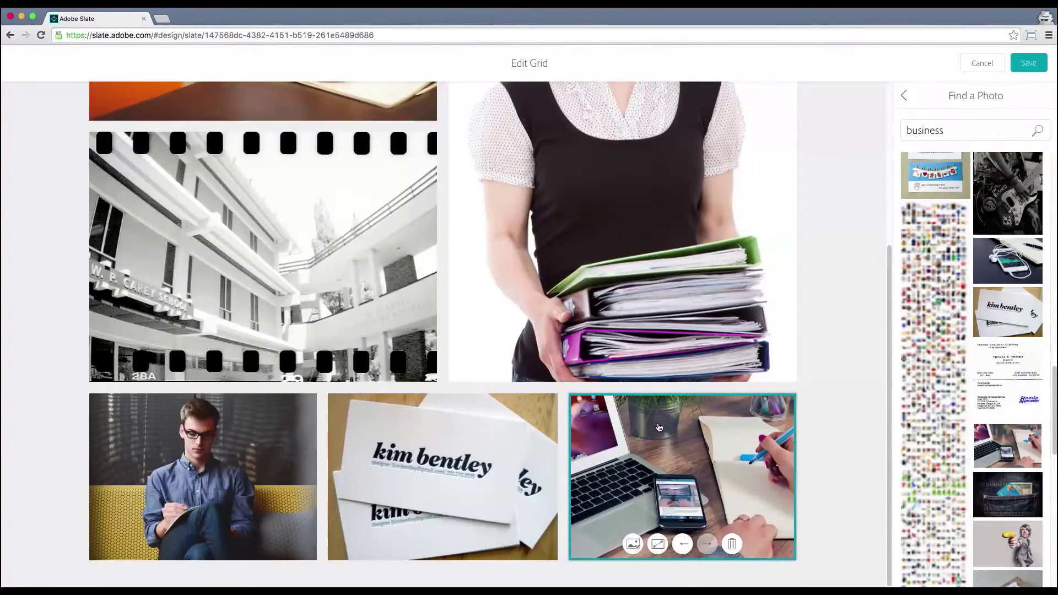
Step: Move the laptop photo to the bottom-left cell and the business cards photo one cell left
left_click(683, 545)
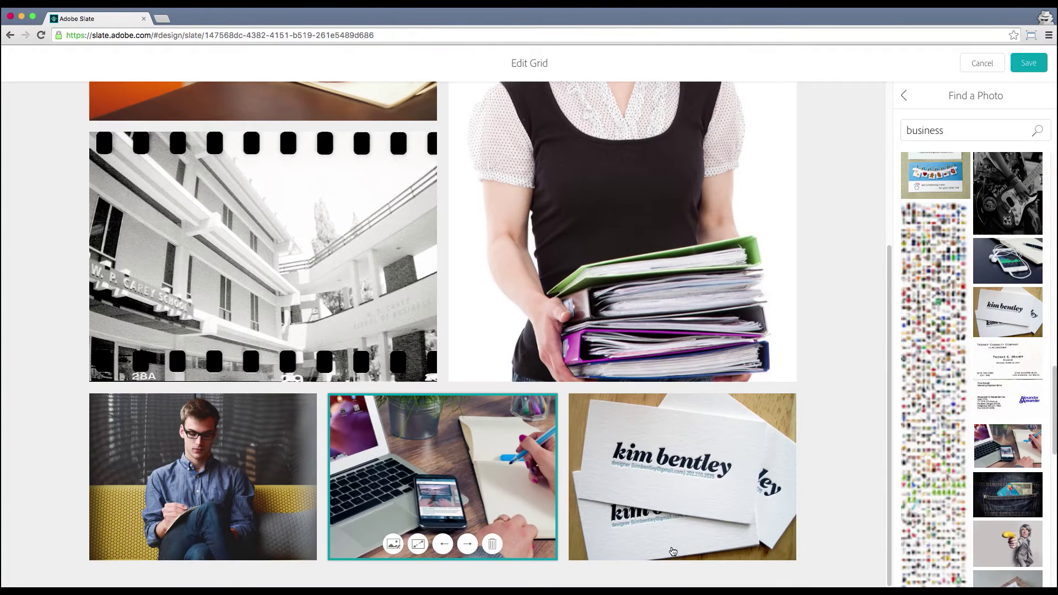
left_click(443, 545)
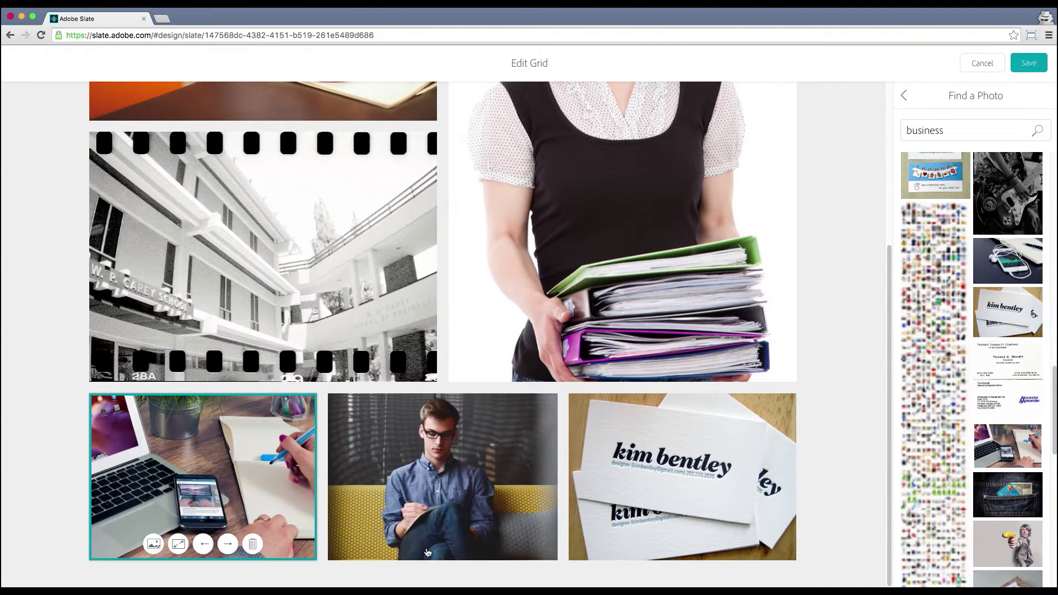
left_click(671, 485)
left_click(683, 544)
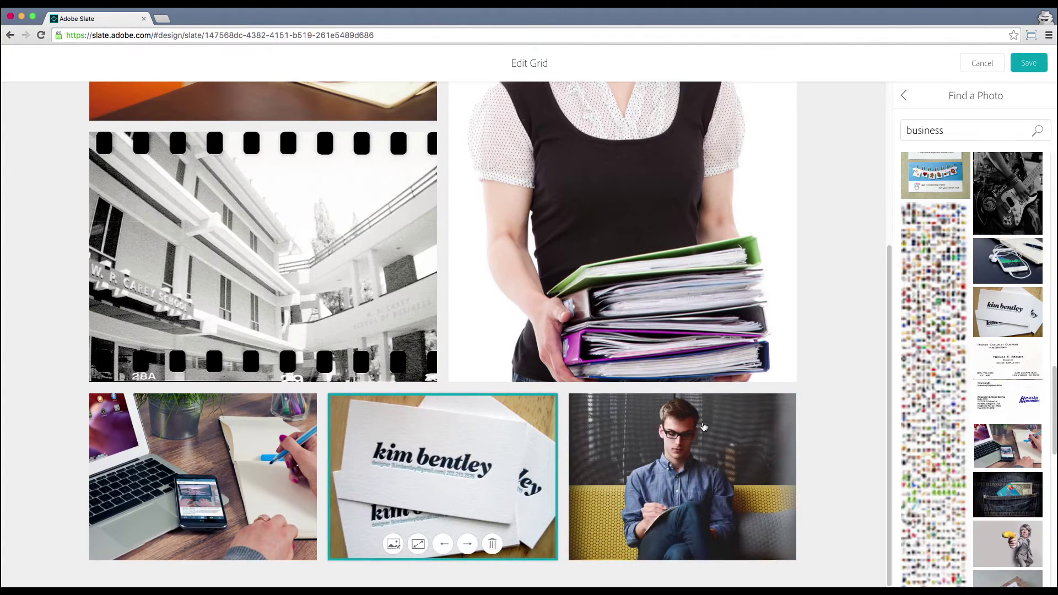
Step: Shrink the binders photo so the desk photo grows large, and save the grid
left_click(558, 281)
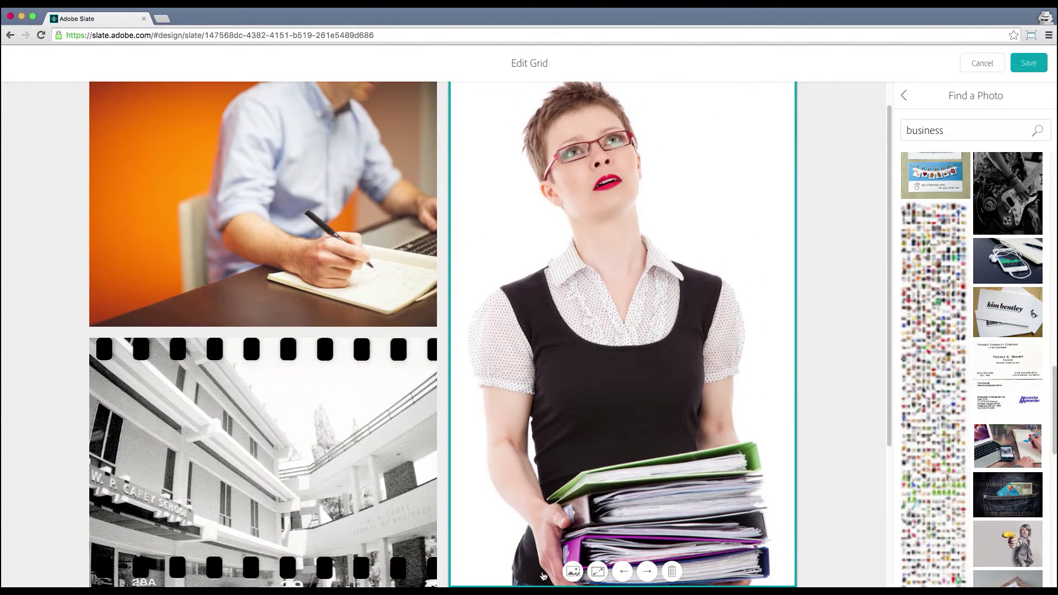
left_click(620, 569)
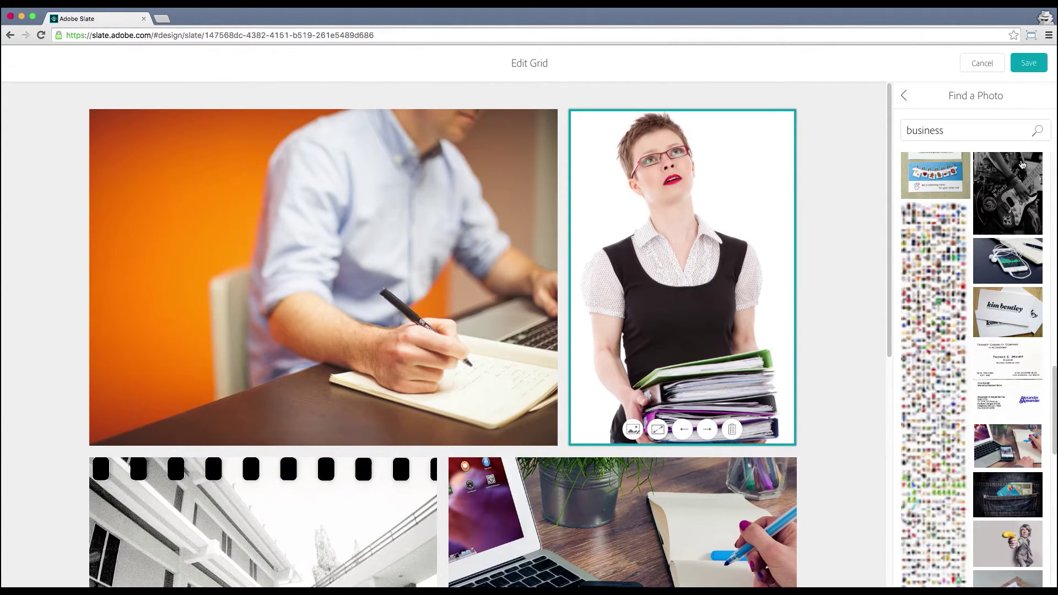
left_click_drag(885, 130, 833, 105)
left_click_drag(883, 246, 848, 534)
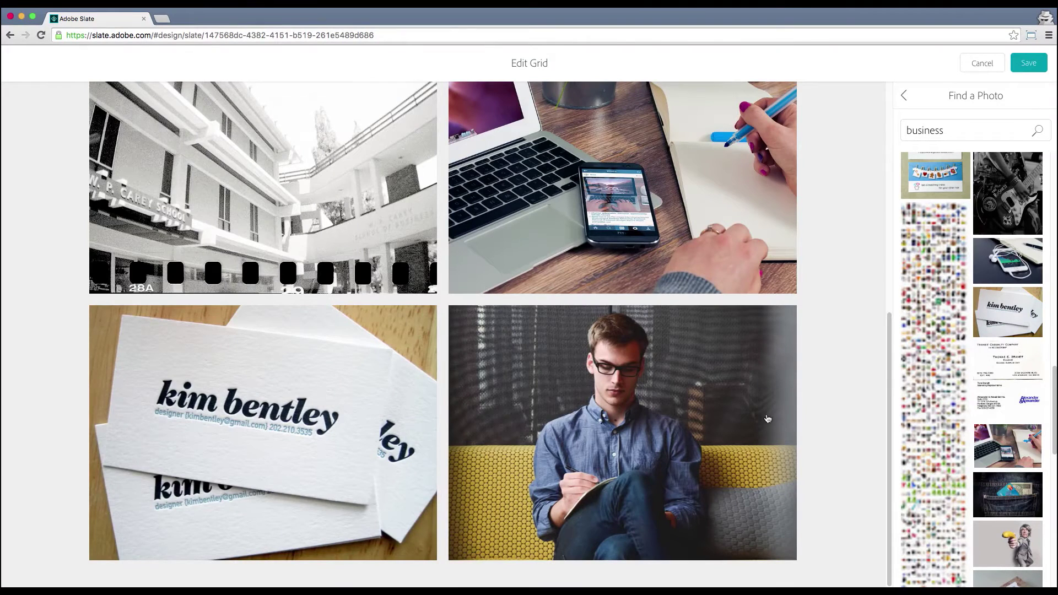
left_click_drag(886, 309, 861, 110)
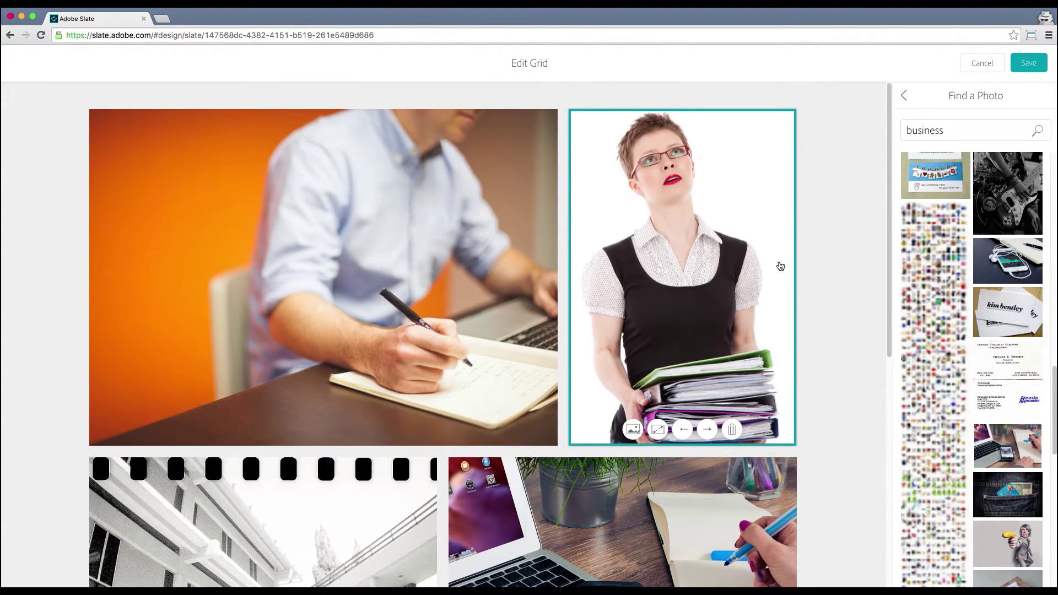
left_click(1028, 64)
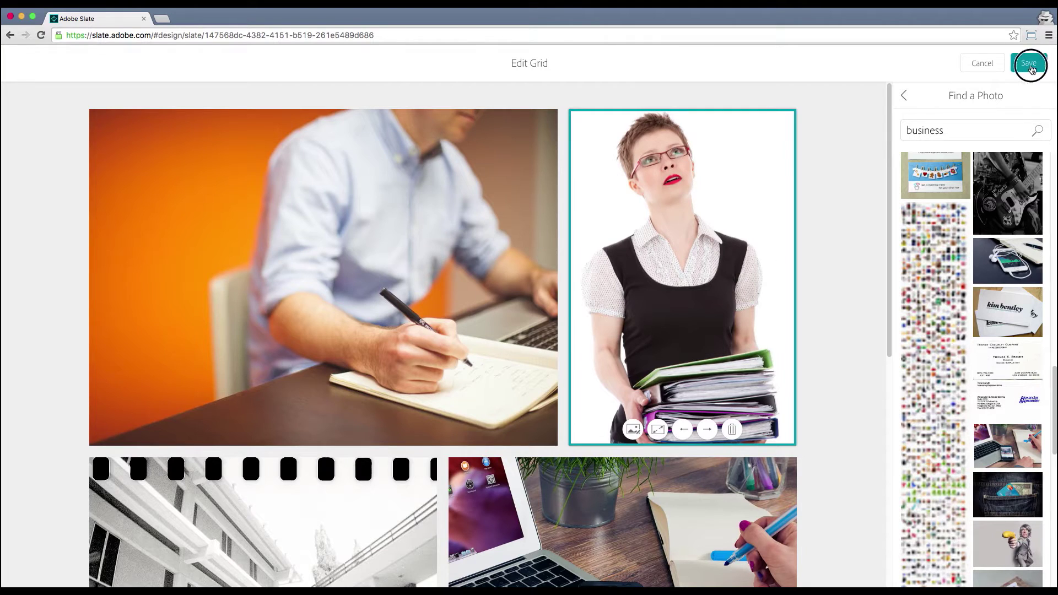
Step: Insert a link button below the grid labelled 'CHECK OUT MY PORTFOLIO'
left_click_drag(1054, 477, 1034, 463)
left_click(529, 359)
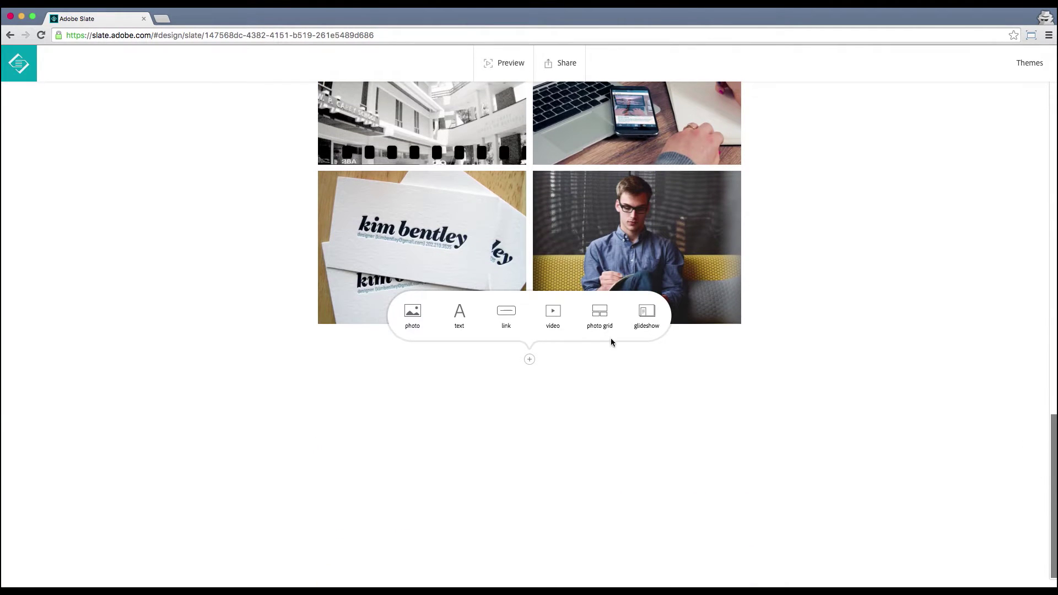
left_click(501, 314)
type("CHECK OUT MY PORTFOLIO")
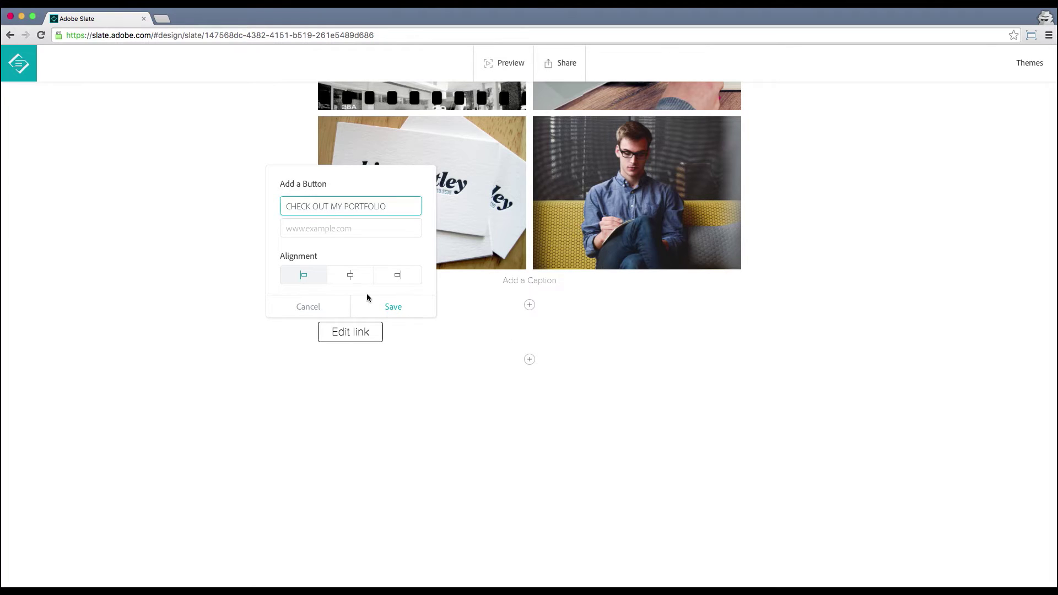
left_click(356, 274)
left_click(362, 232)
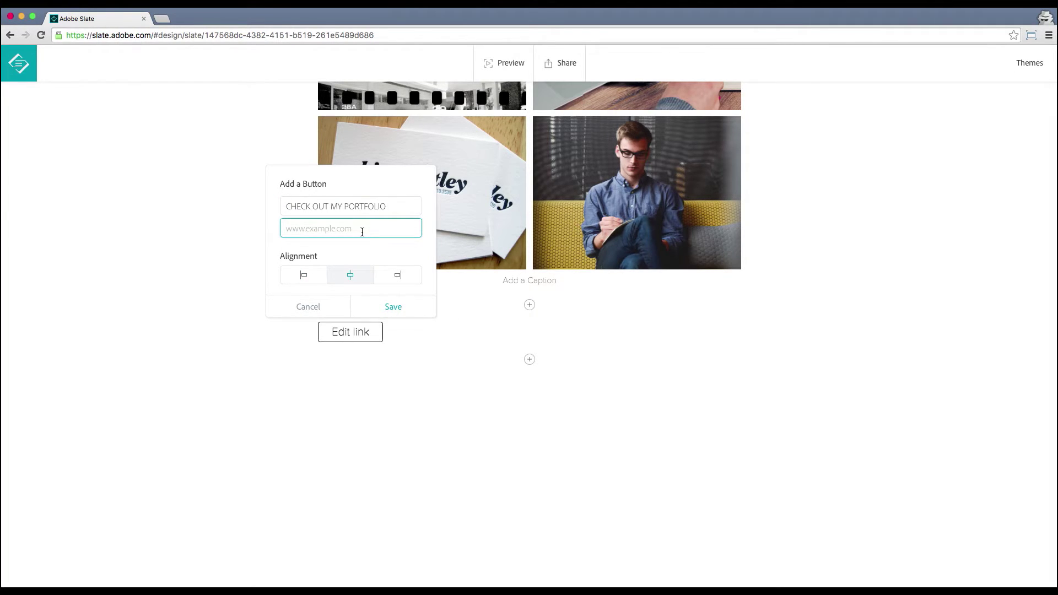
type("www.agbountiful.com/portfolio")
left_click(384, 307)
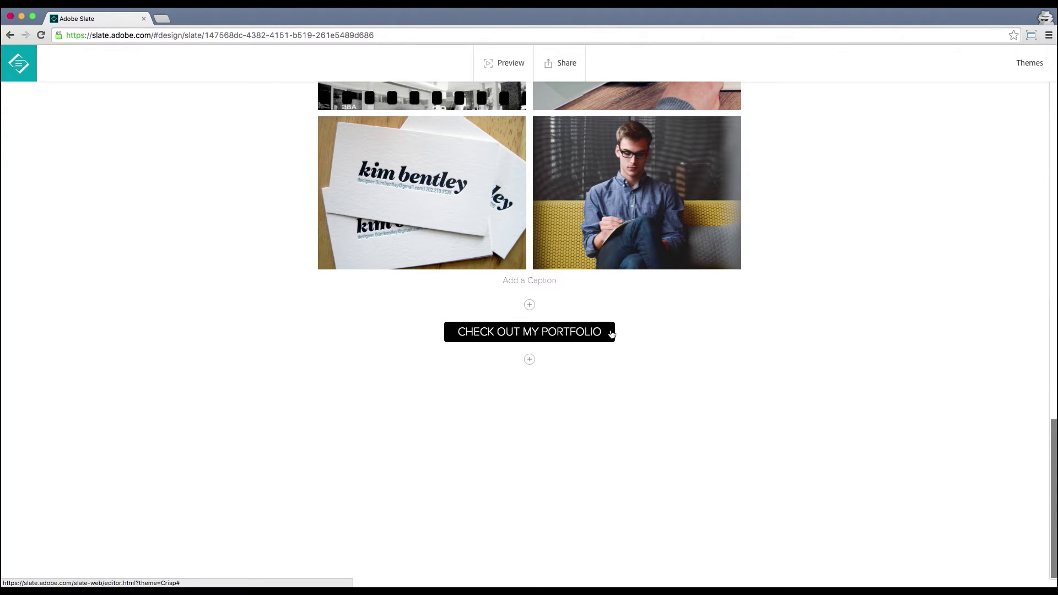
left_click(529, 359)
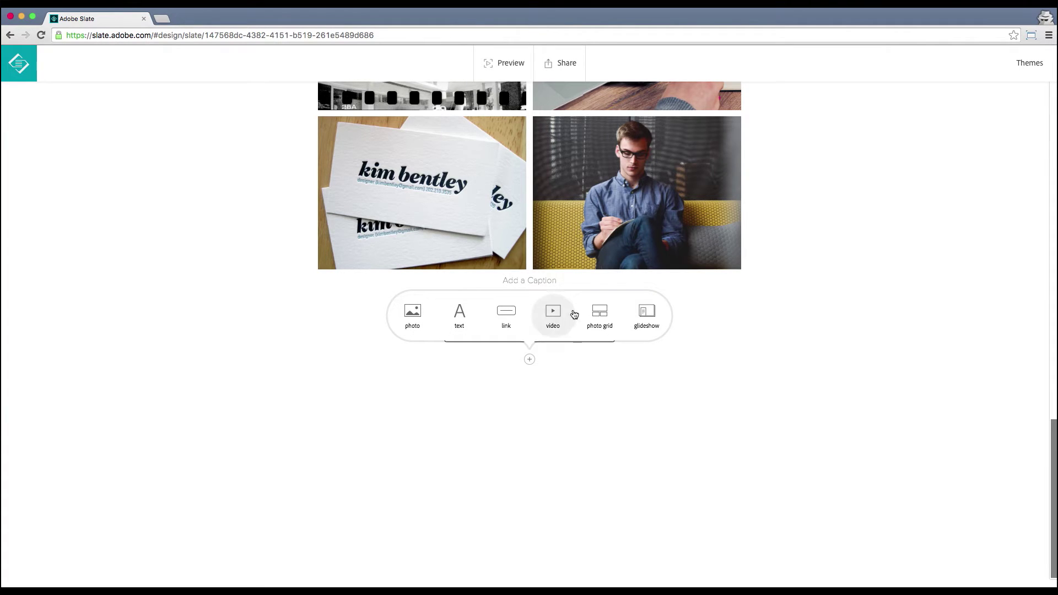
Step: Add a glideshow block with the phone-and-earphones photo as its first slide
left_click(645, 313)
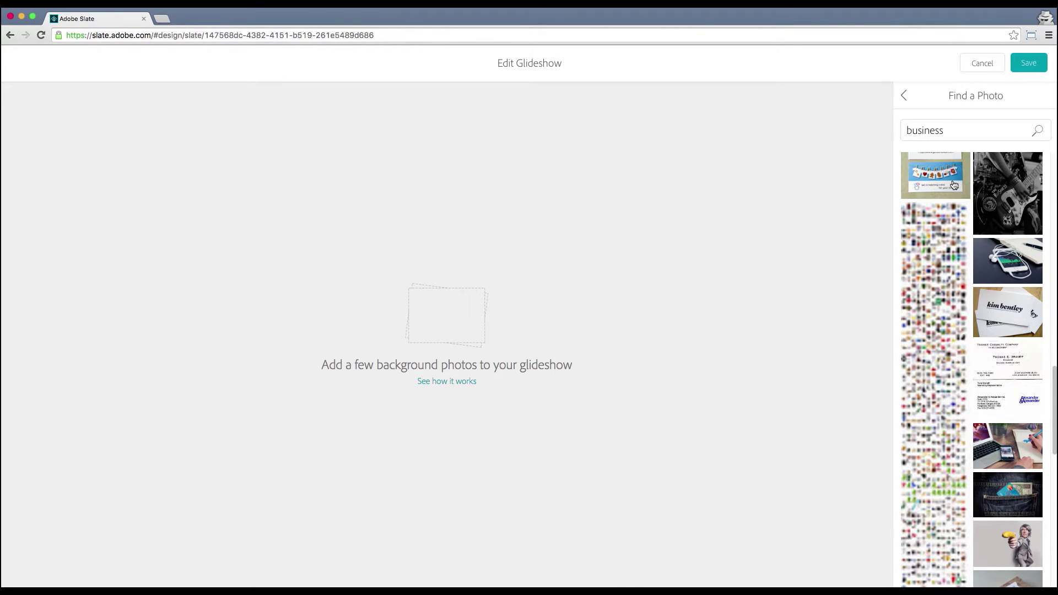
left_click(999, 259)
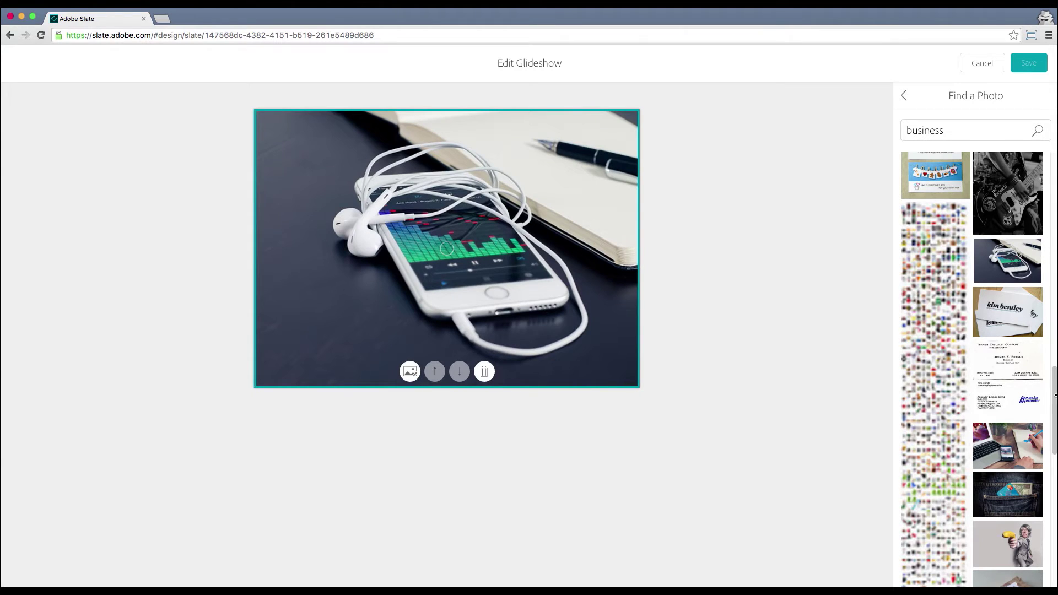
left_click_drag(1055, 395, 1042, 494)
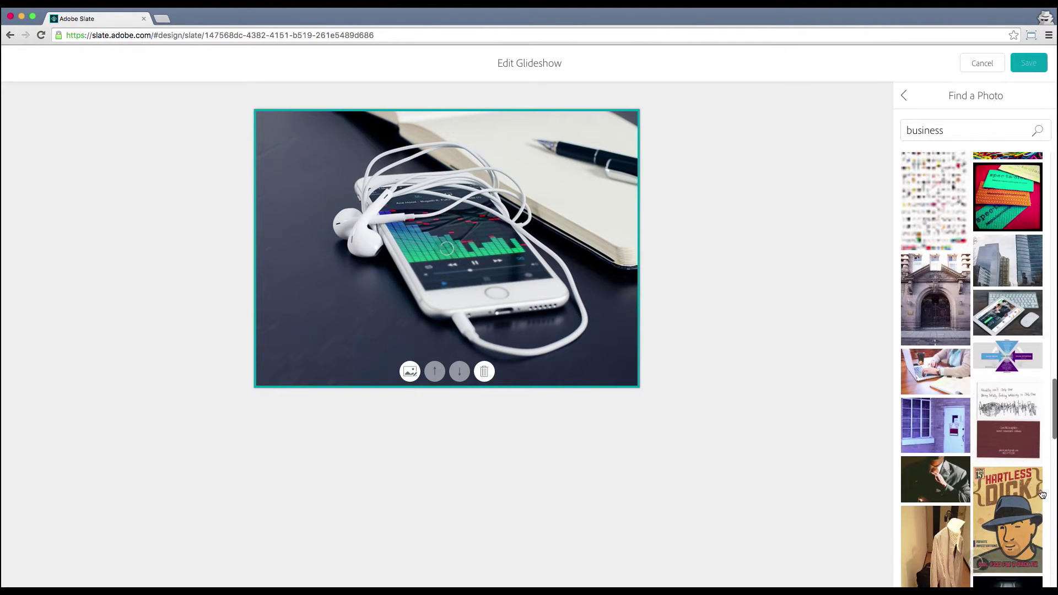
scroll(1042, 494, "down", 5)
left_click(948, 252)
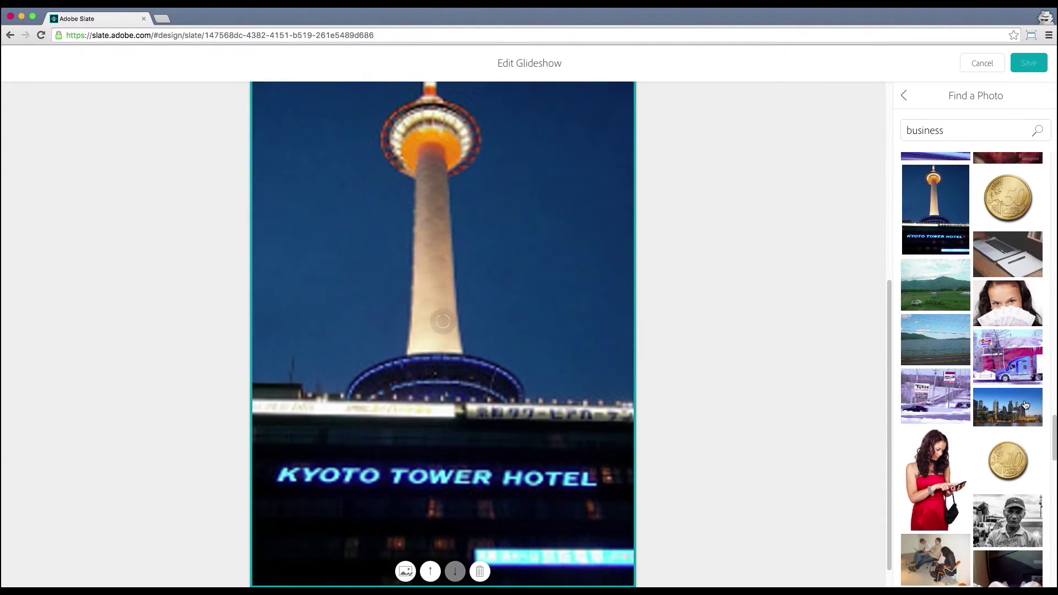
left_click(479, 571)
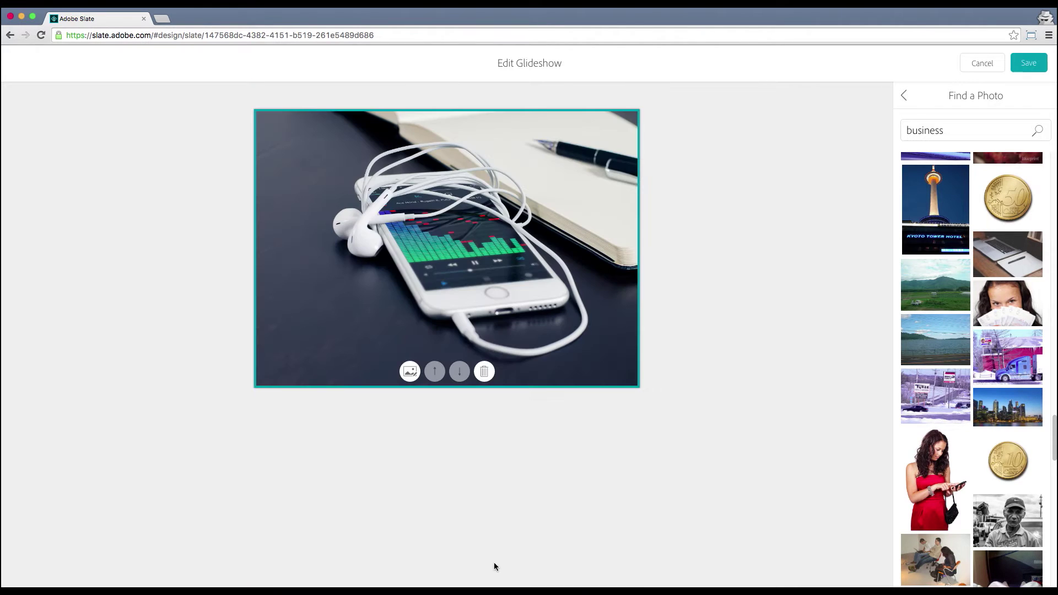
Step: Add the paper clips and coin photos as slides and save the glideshow
scroll(933, 228, "down", 5)
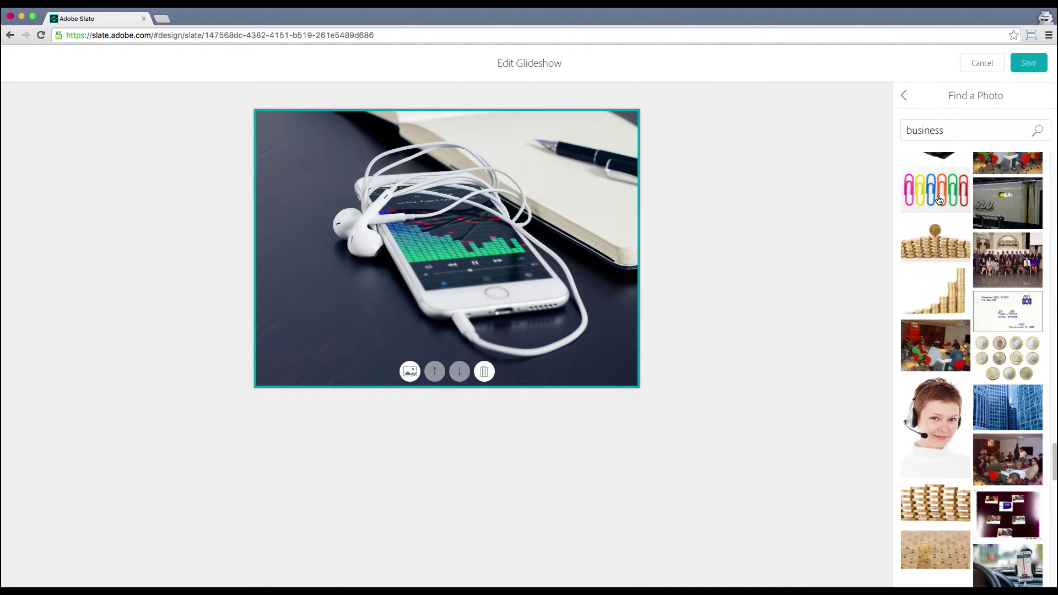
left_click(939, 199)
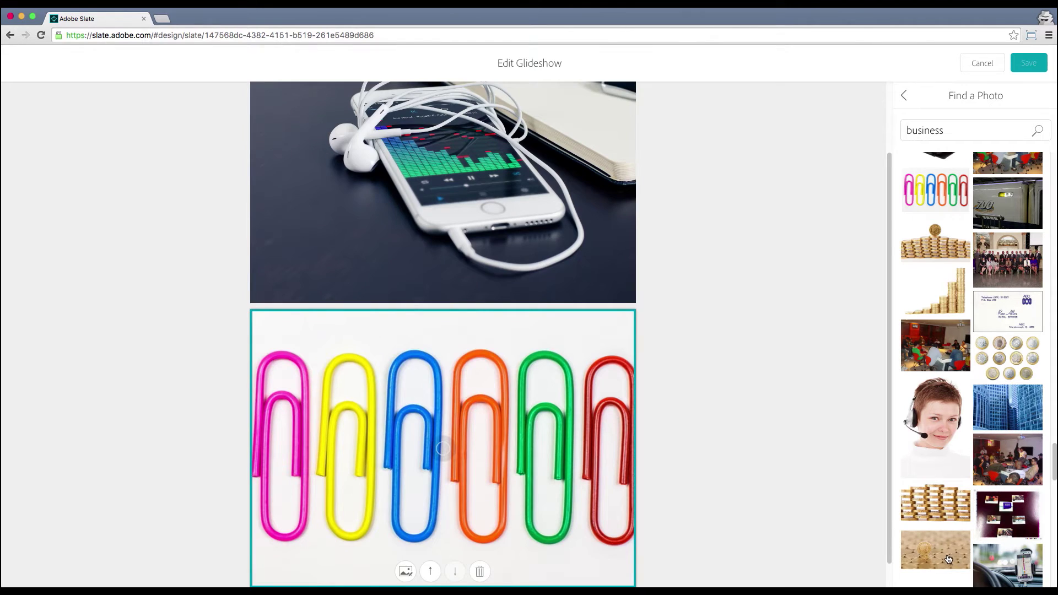
left_click(931, 548)
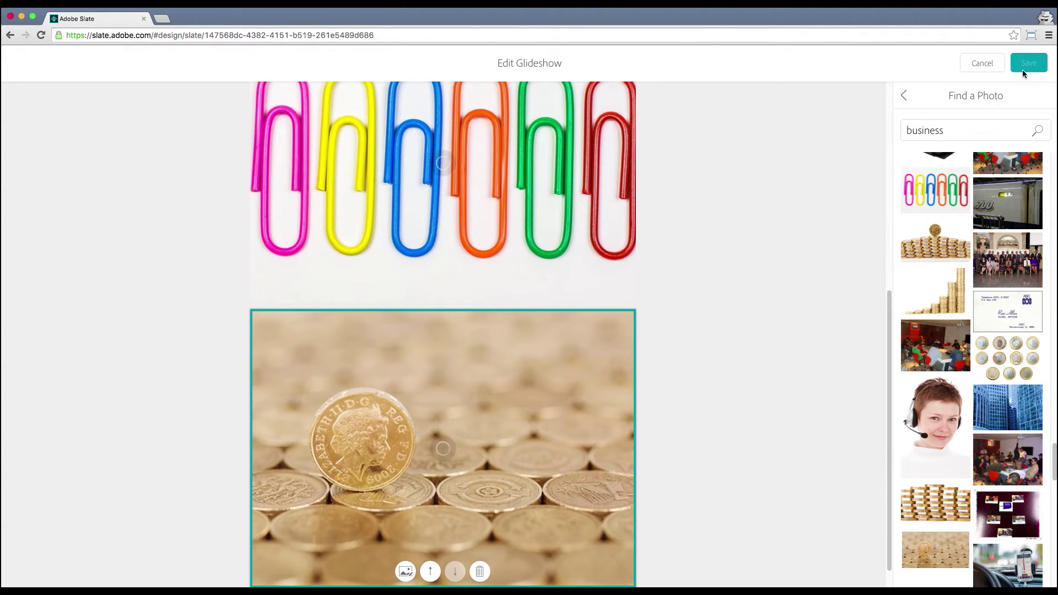
left_click(1027, 69)
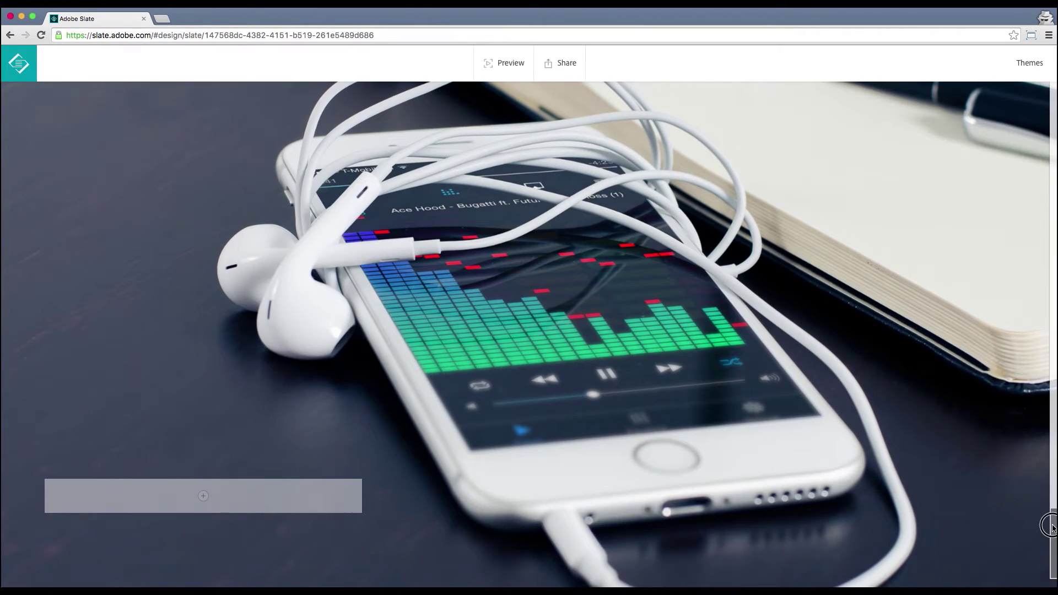
Step: Add an embedded video block on the glideshow, then type 'how to pronounce wacom' in a new browser tab
left_click_drag(1047, 518, 990, 82)
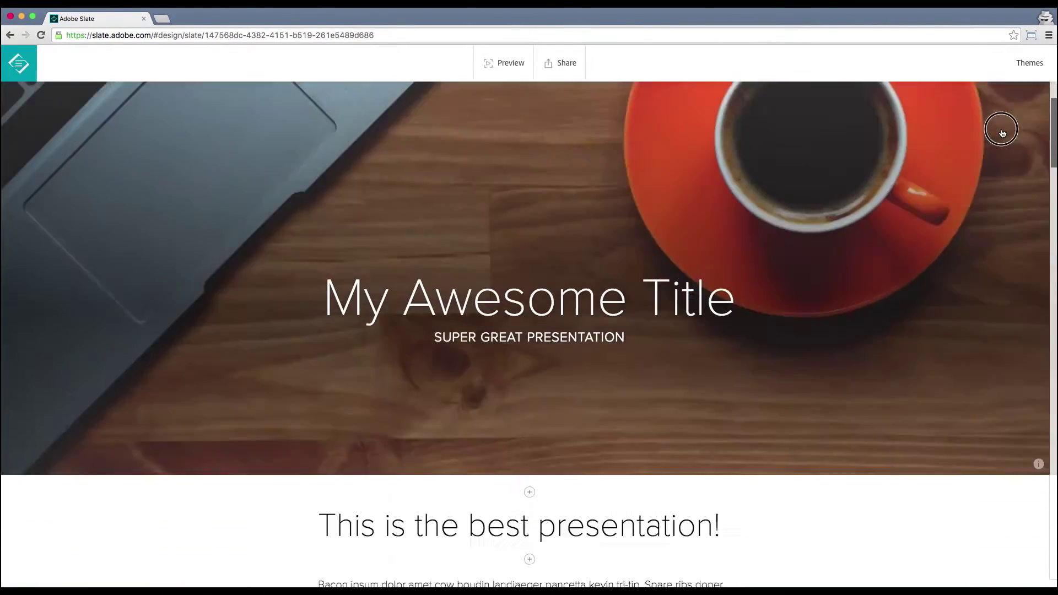
scroll(1002, 132, "down", 20)
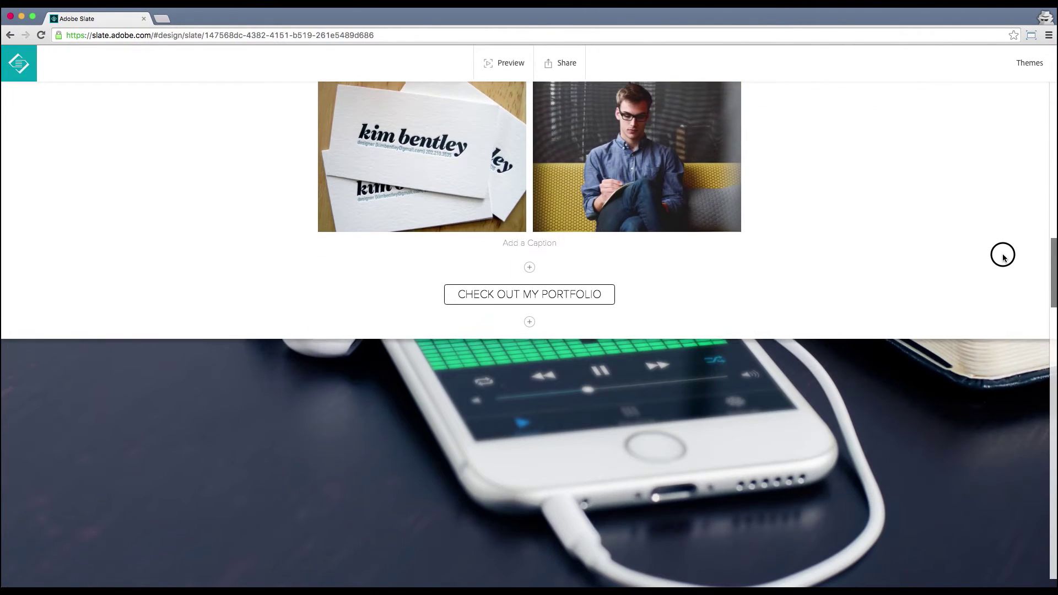
scroll(1003, 258, "down", 10)
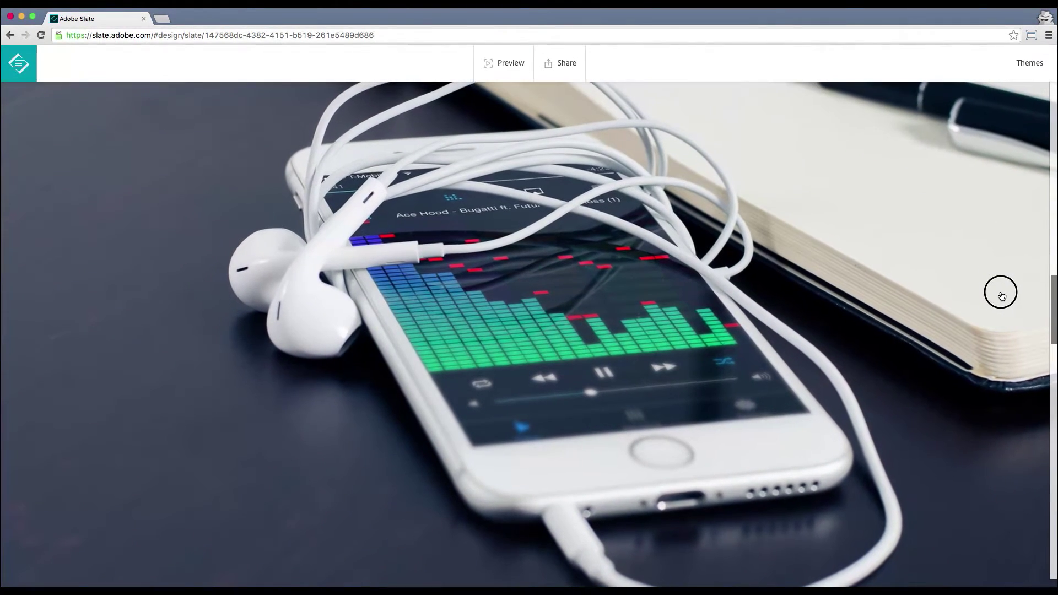
scroll(1001, 296, "down", 5)
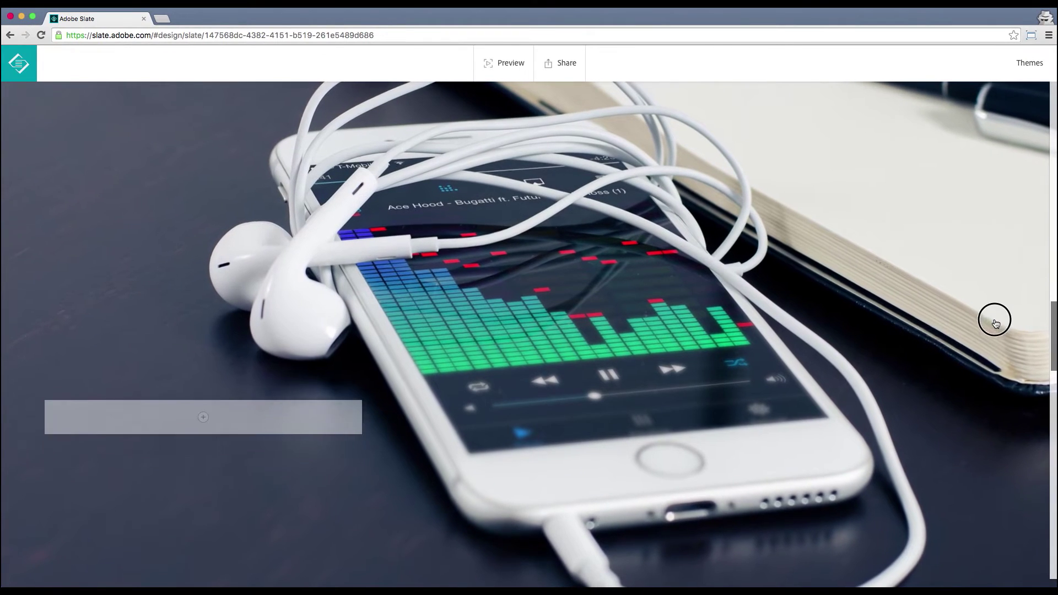
scroll(995, 323, "down", 2)
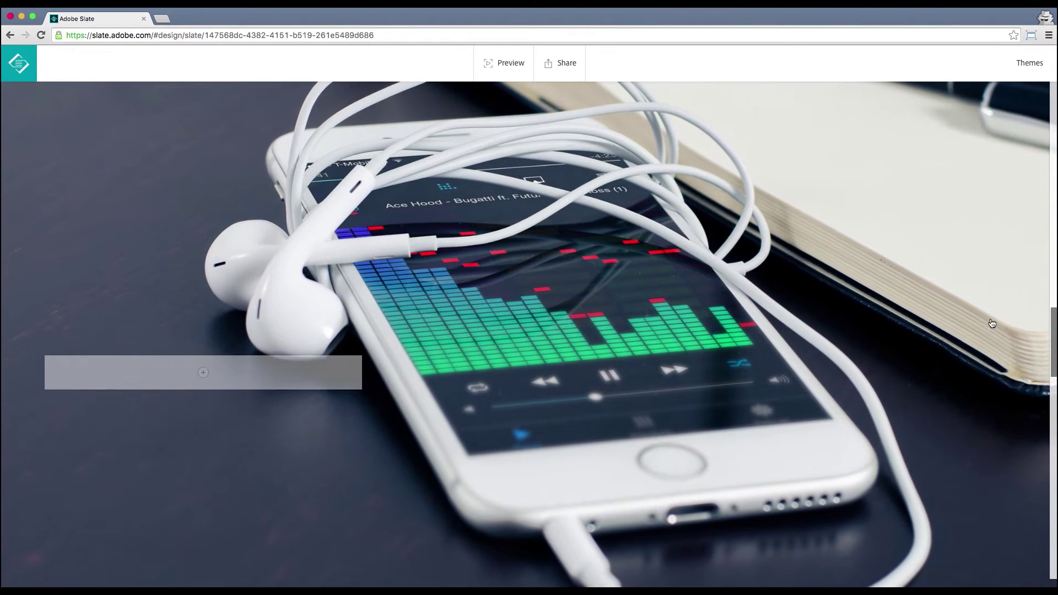
left_click(203, 375)
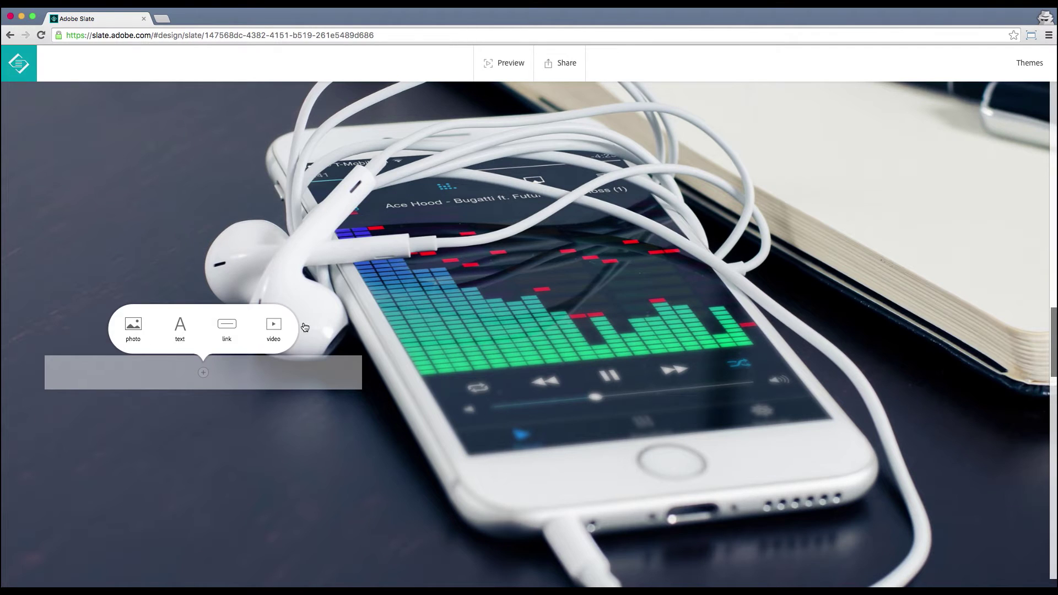
left_click(274, 327)
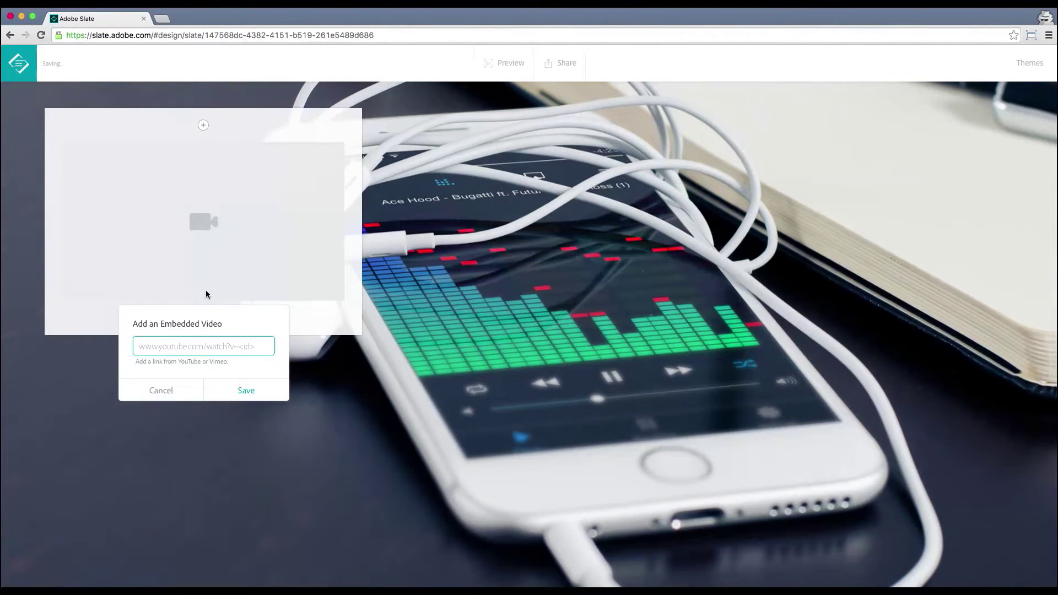
left_click(162, 18)
type("how to p")
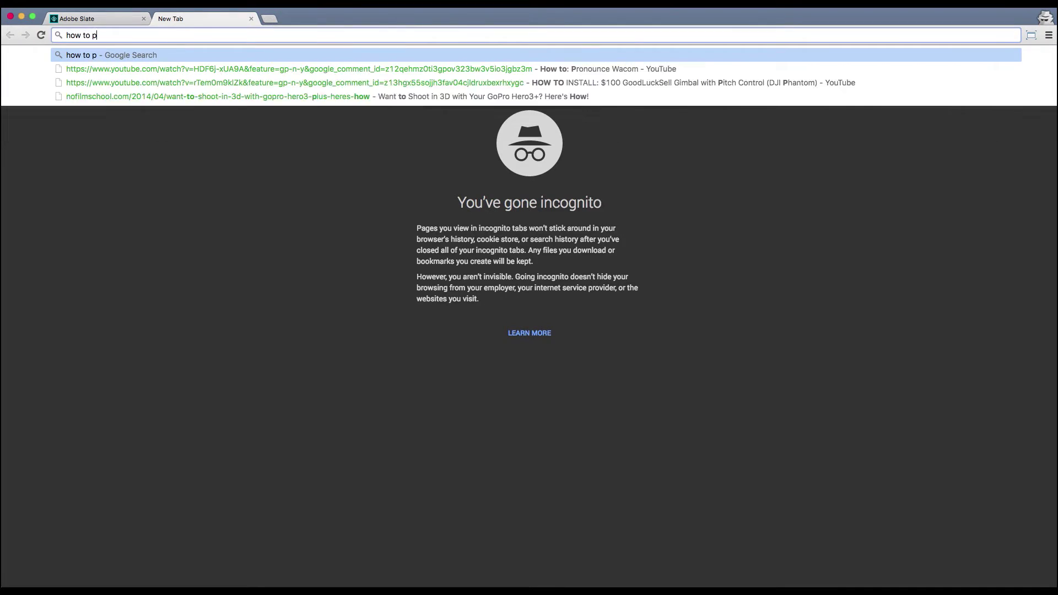
type("ronounce ")
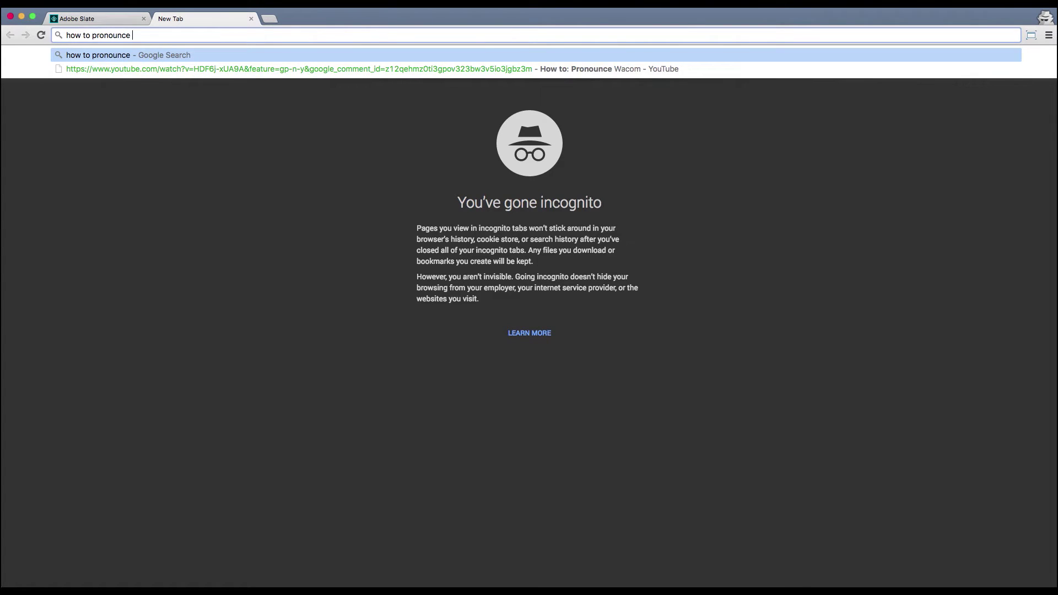
type("wacom")
Step: Search 'how to pronounce wacom', select the first YouTube result's address, and return to Slate
key("Return")
left_click_drag(251, 339, 145, 335)
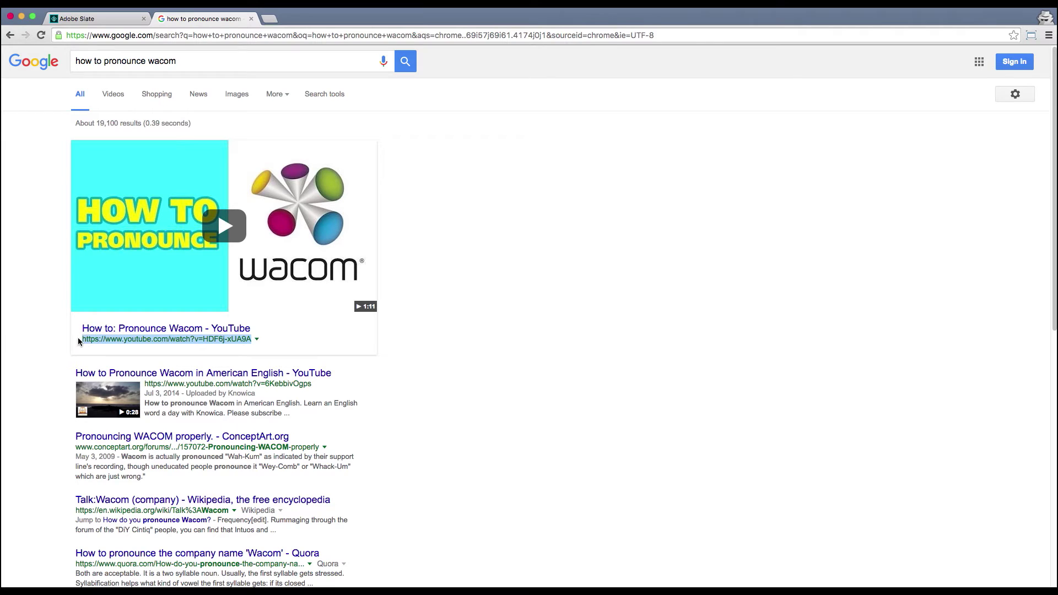
left_click(101, 20)
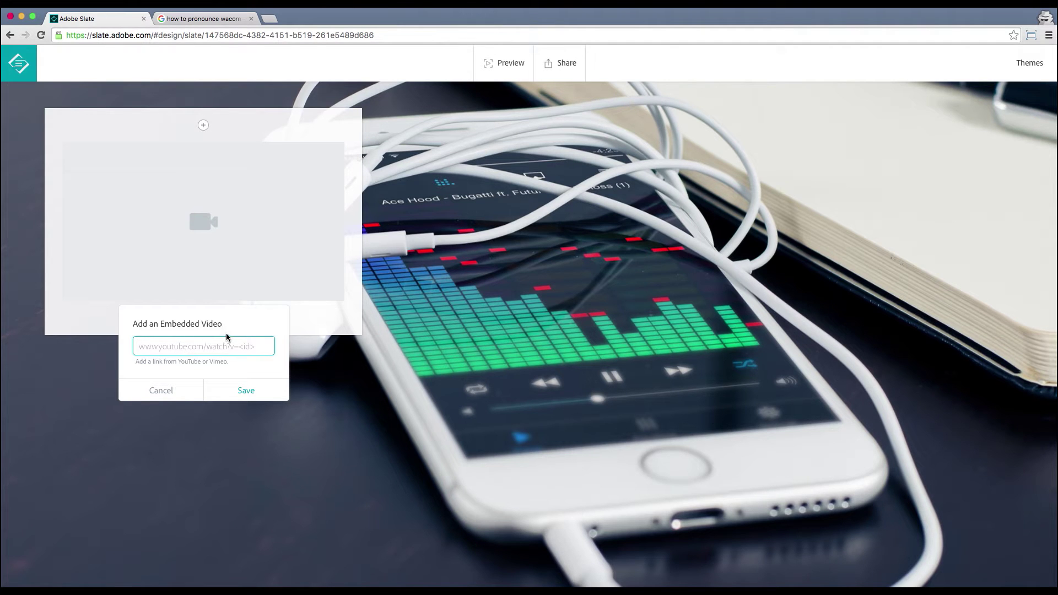
Step: Embed the copied Wacom YouTube link and add the text 'How to Pronounce Wacom' beneath it
key("super+v")
left_click(257, 396)
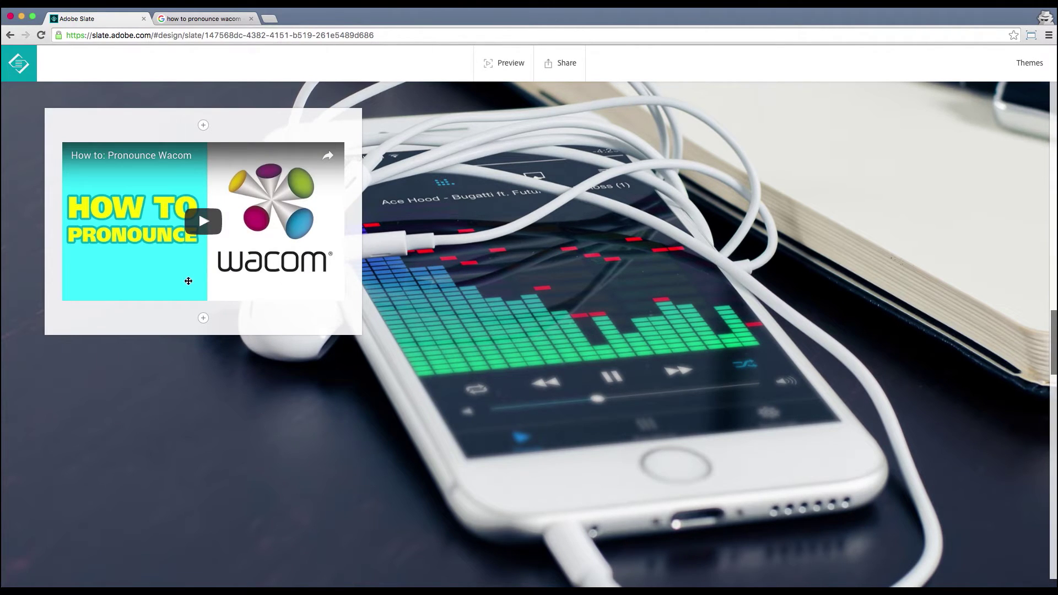
left_click(204, 319)
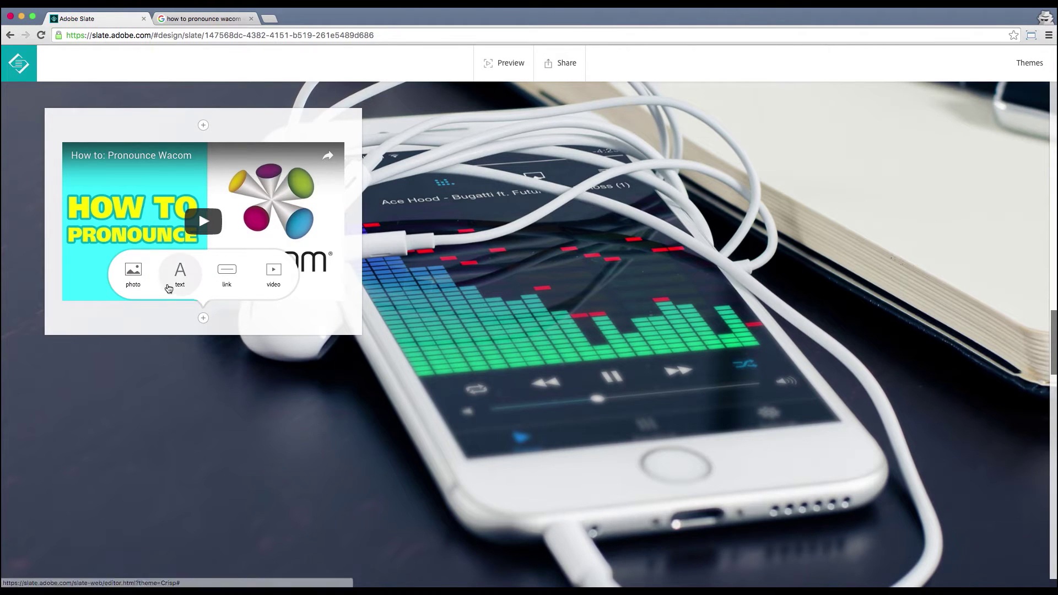
left_click(179, 271)
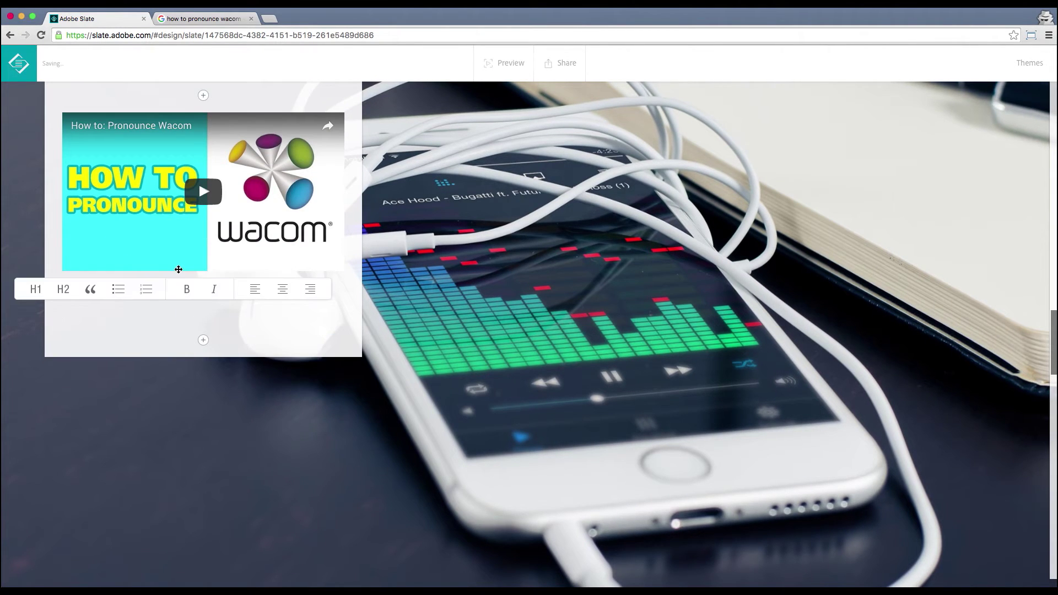
type("How to ")
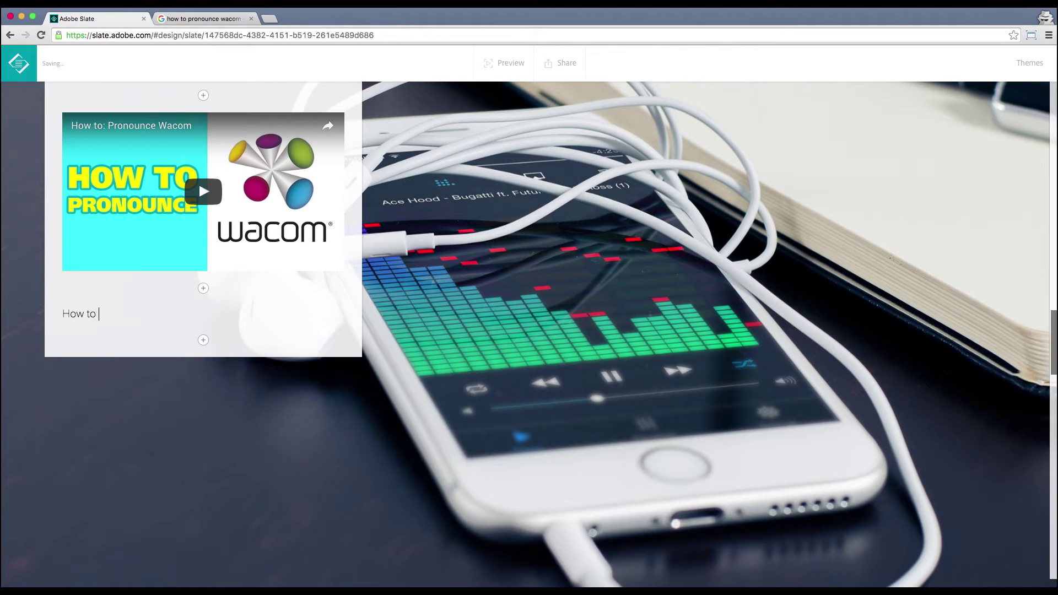
type("Pronounce Wacom")
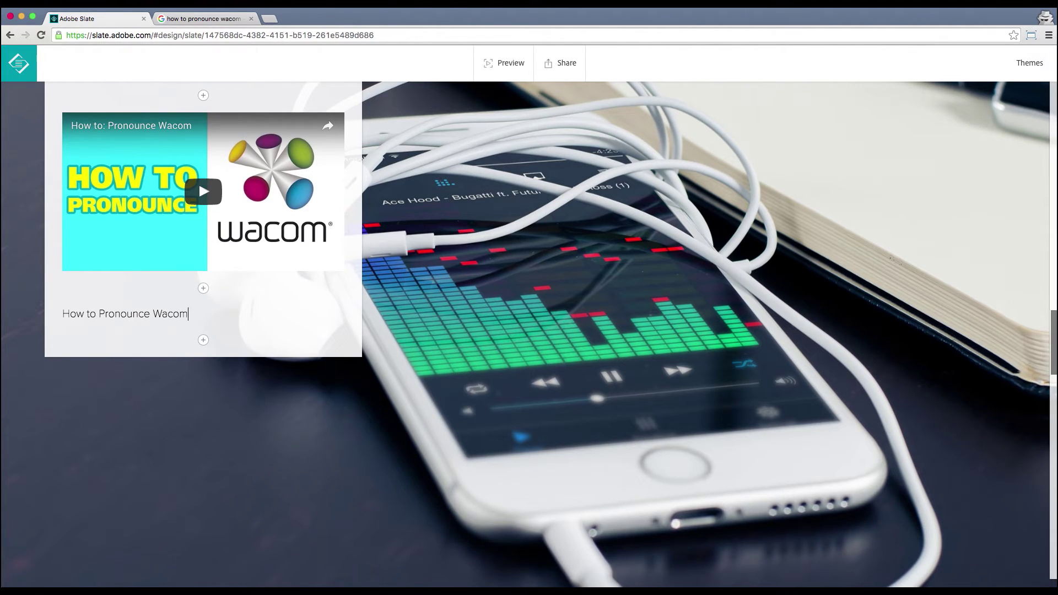
key("Return")
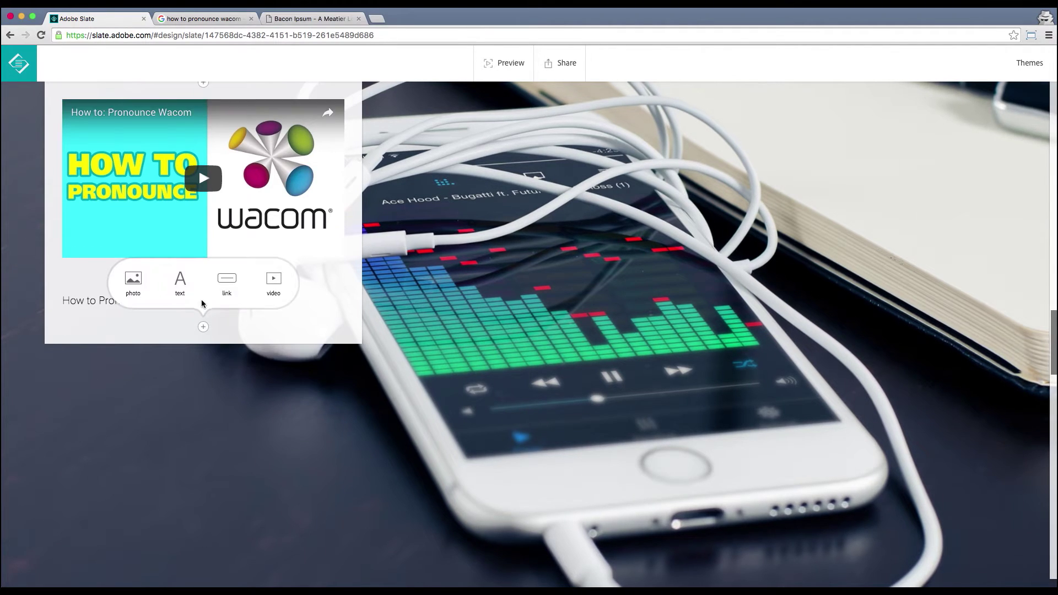
Step: Paste a Bacon Ipsum paragraph under the caption and make 'How to Pronounce Wacom' a bold H2 heading
left_click(181, 289)
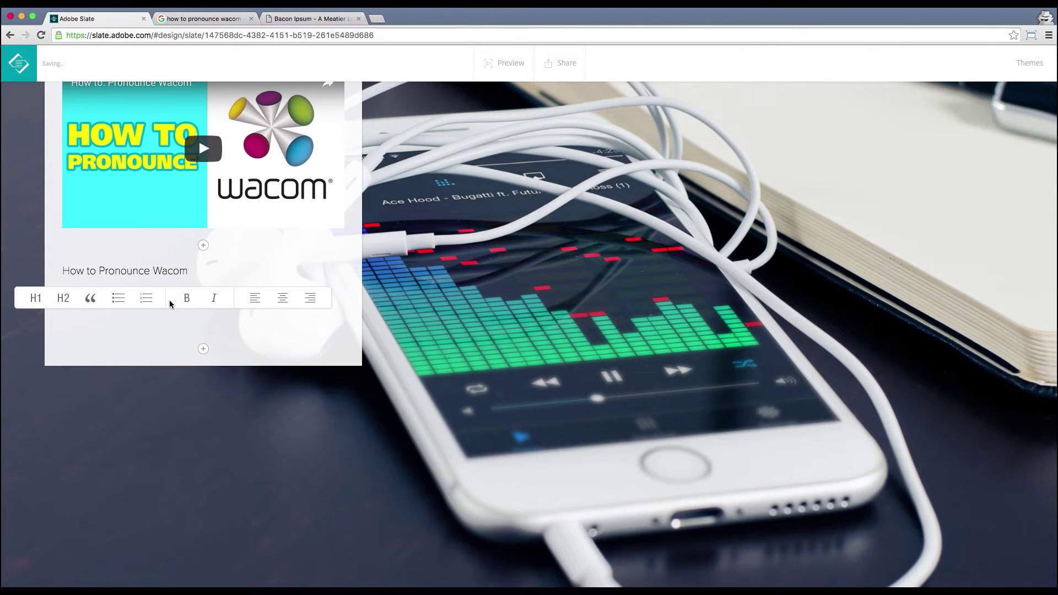
type("Aute ball tip dolore do quis. Aute consectetur cupim pork belly swine nulla sed shankle kevin laborum veniam. Nisi enim dolore, aliqua sausage dolore quis prosciutto venison. Dolor culpa pig cupidatat reprehenderit voluptate corned beef sirloin doner labore.")
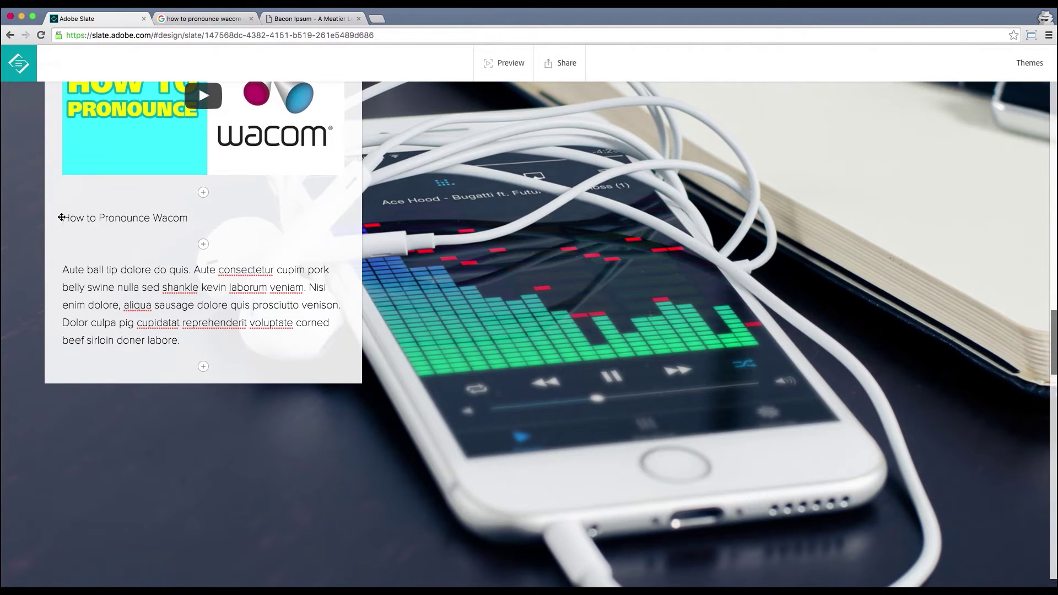
left_click_drag(62, 217, 247, 217)
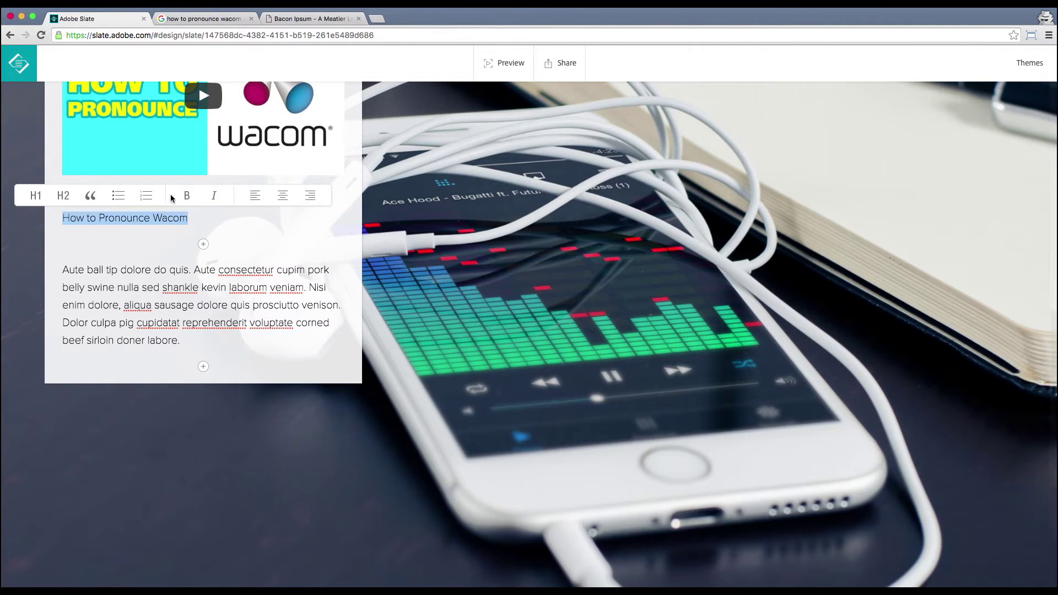
left_click(186, 195)
left_click(62, 193)
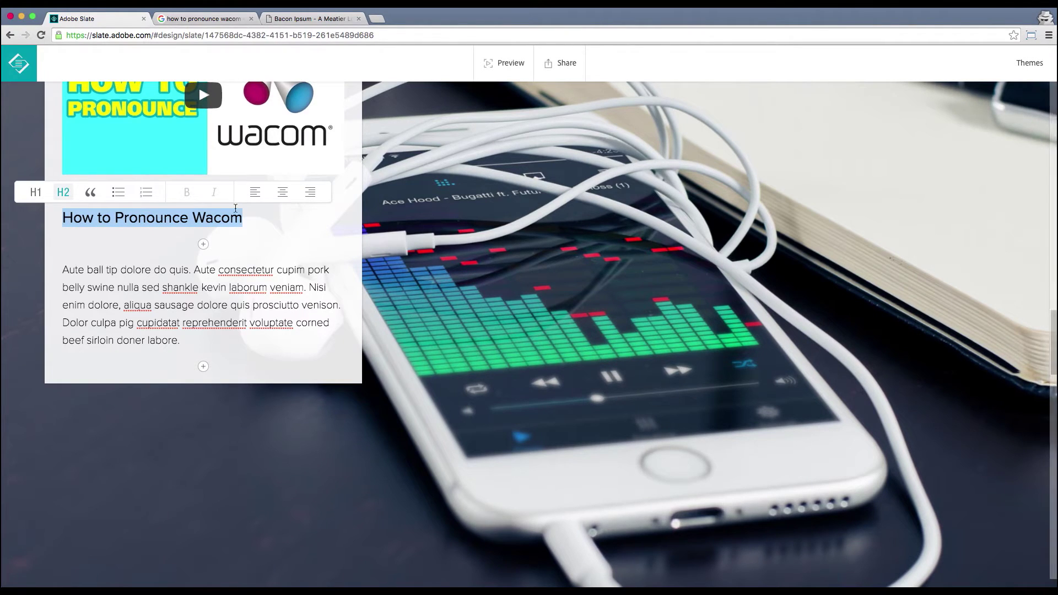
left_click(444, 287)
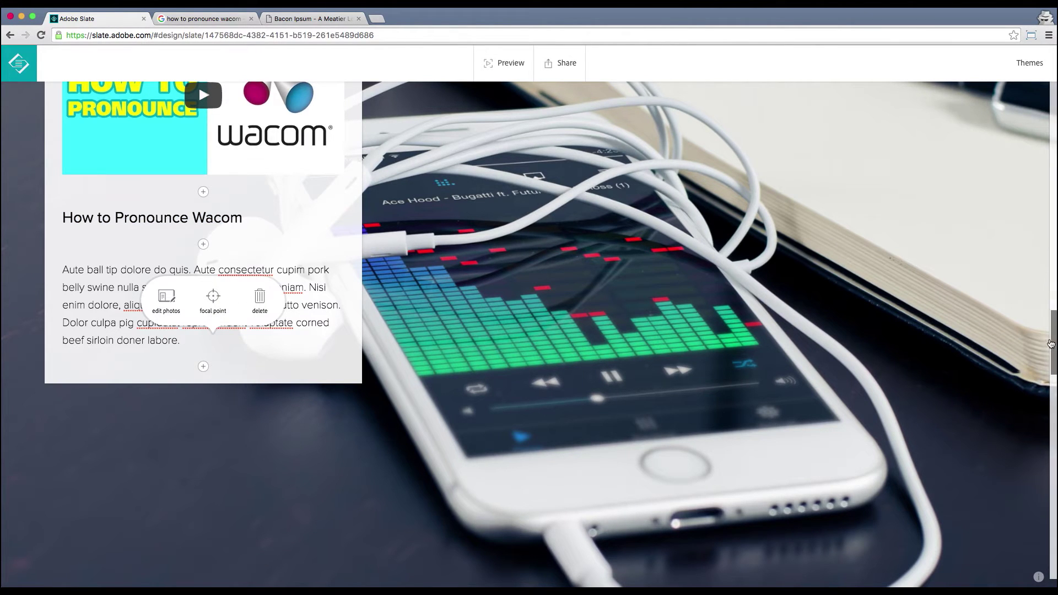
Step: Scroll to the paper-clips slide and begin editing its empty text block
mouse_move(1047, 342)
left_mouse_down()
mouse_move(1049, 325)
mouse_move(1049, 347)
left_mouse_up()
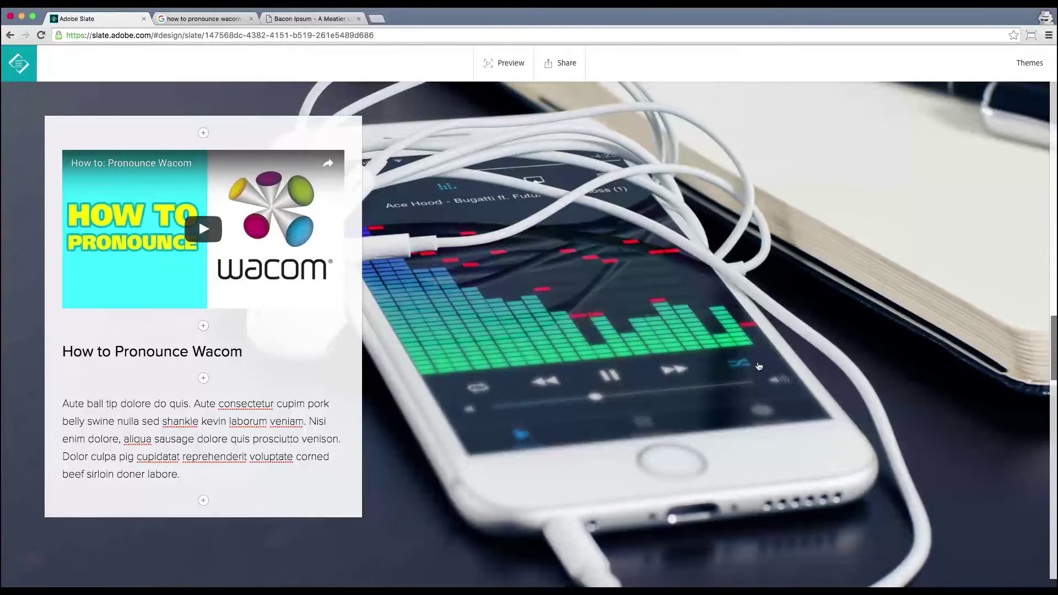
left_click(759, 367)
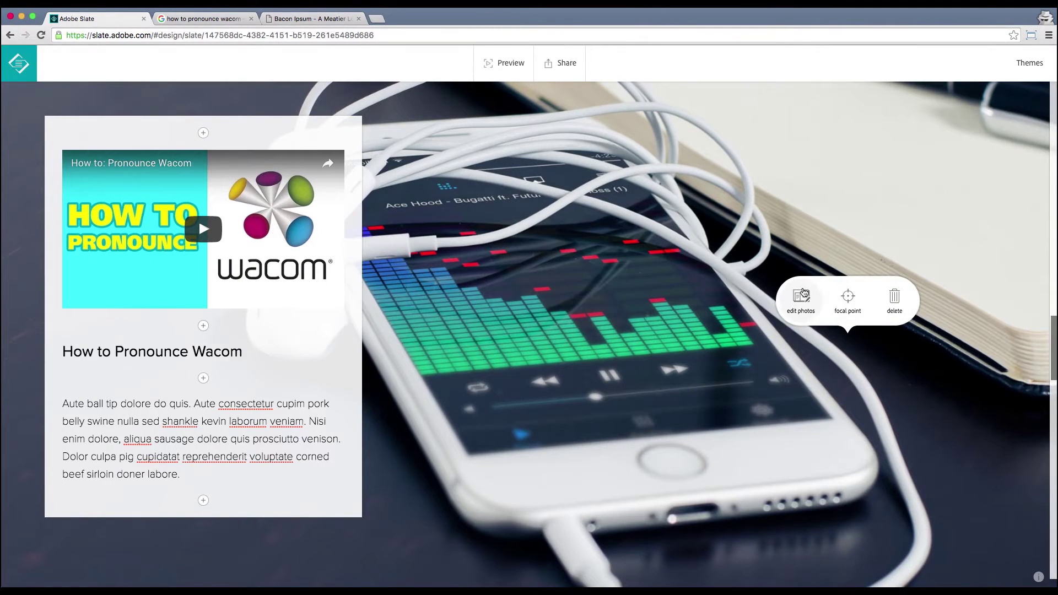
left_click(1023, 389)
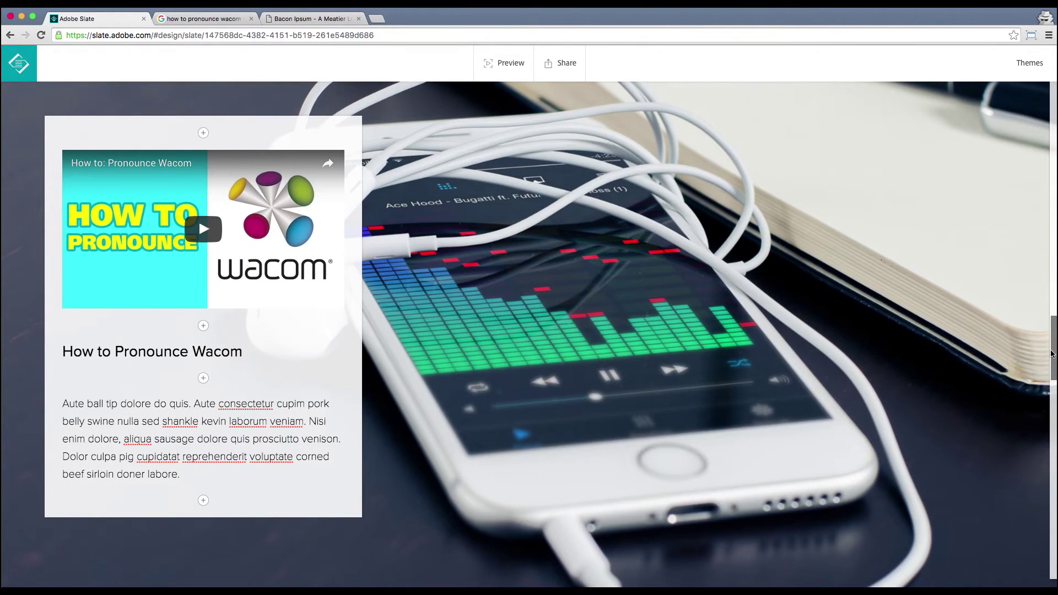
left_click_drag(1052, 352, 1023, 420)
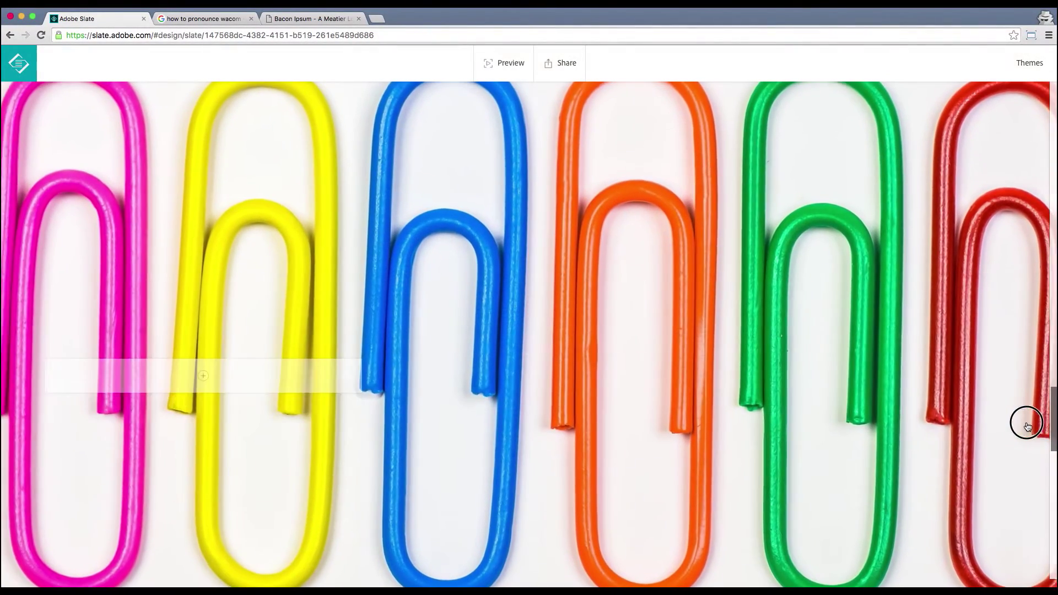
left_click(181, 297)
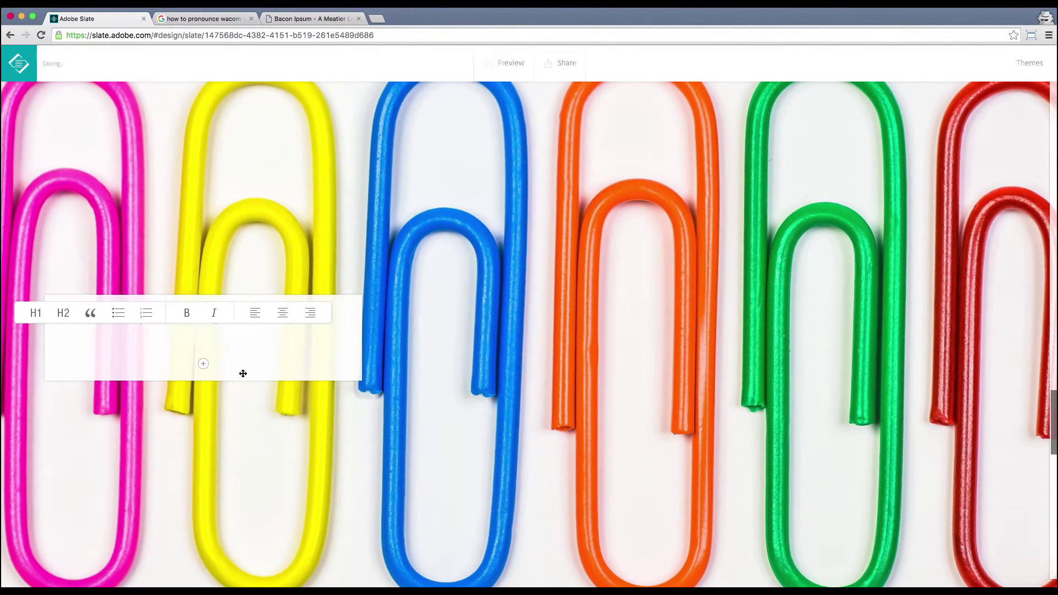
Step: Paste a Bacon Ipsum paragraph into the paper-clips text block, leaving it left-aligned
type("Aute ball tip dolore do quis. Aute consectetur cupim pork belly swine nulla sed shankle kevin laborum veniam. Nisi enim dolore, aliqua sausage dolore quis prosciutto venison. Dolor culpa pig cupidatat reprehenderit voluptate corned beef sirloin doner labore.")
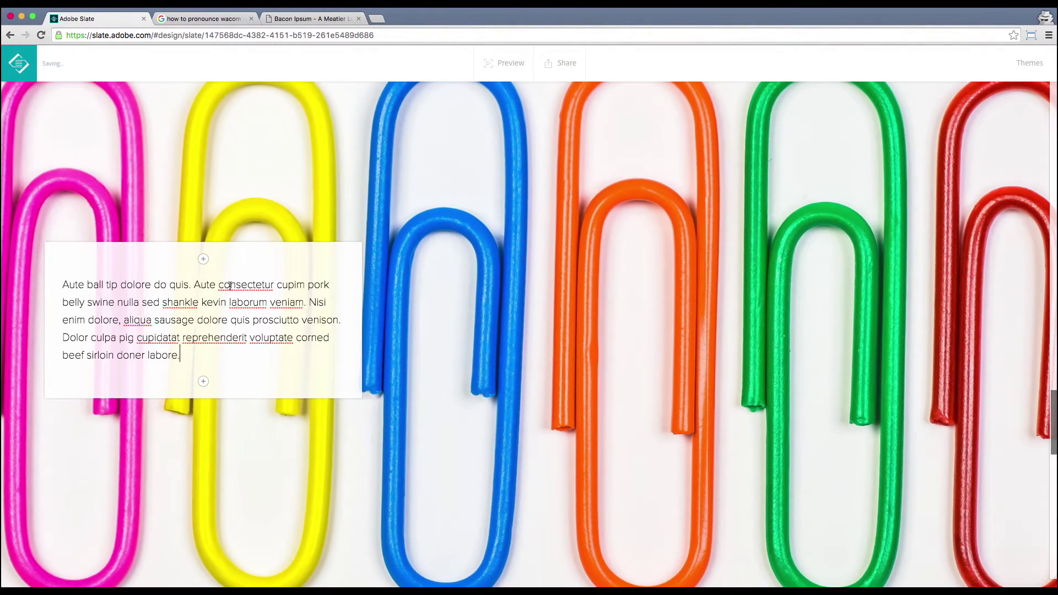
left_click(230, 302)
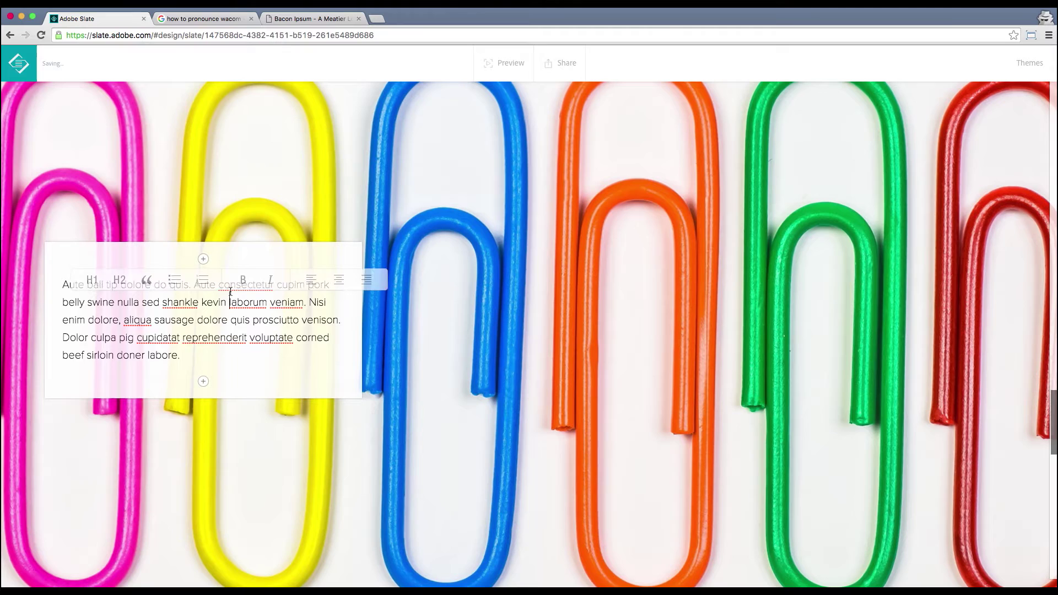
left_click(366, 280)
left_click(338, 280)
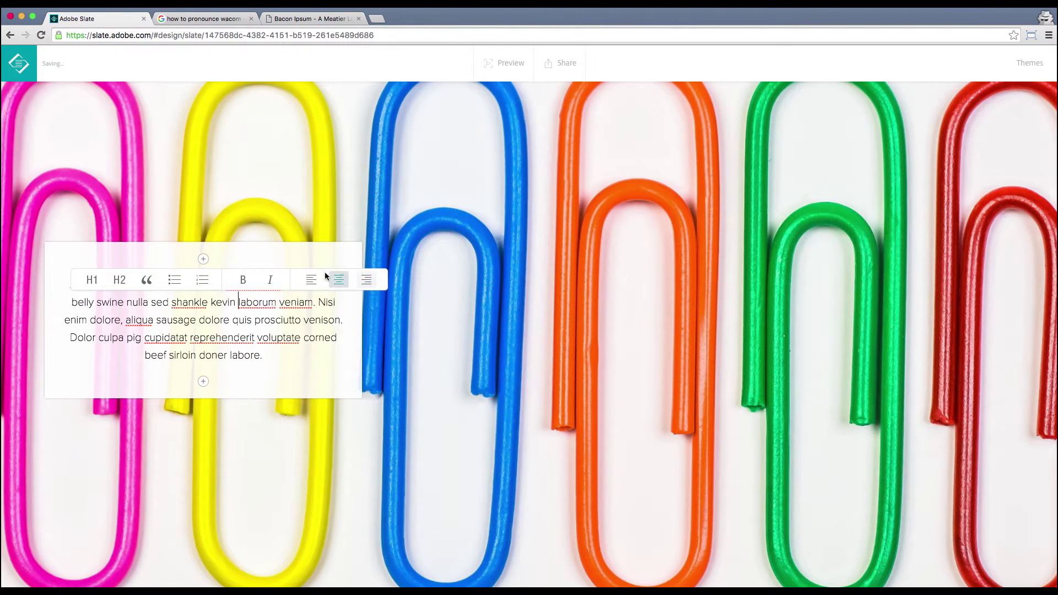
left_click(311, 279)
left_click(357, 241)
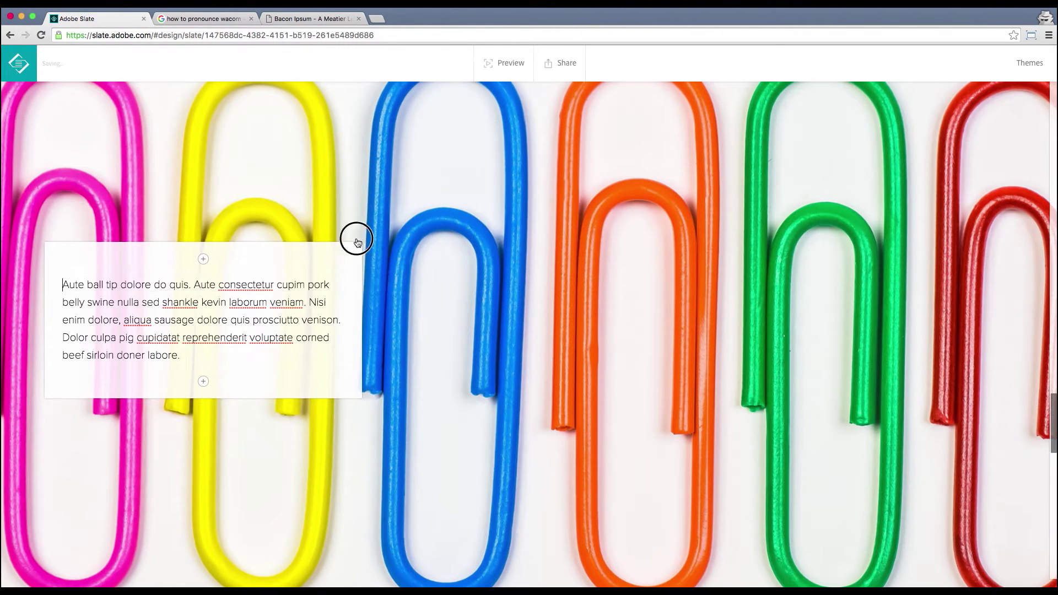
Step: Drag the text block over to the right side of the slide
left_click(250, 245)
left_click_drag(236, 243, 720, 221)
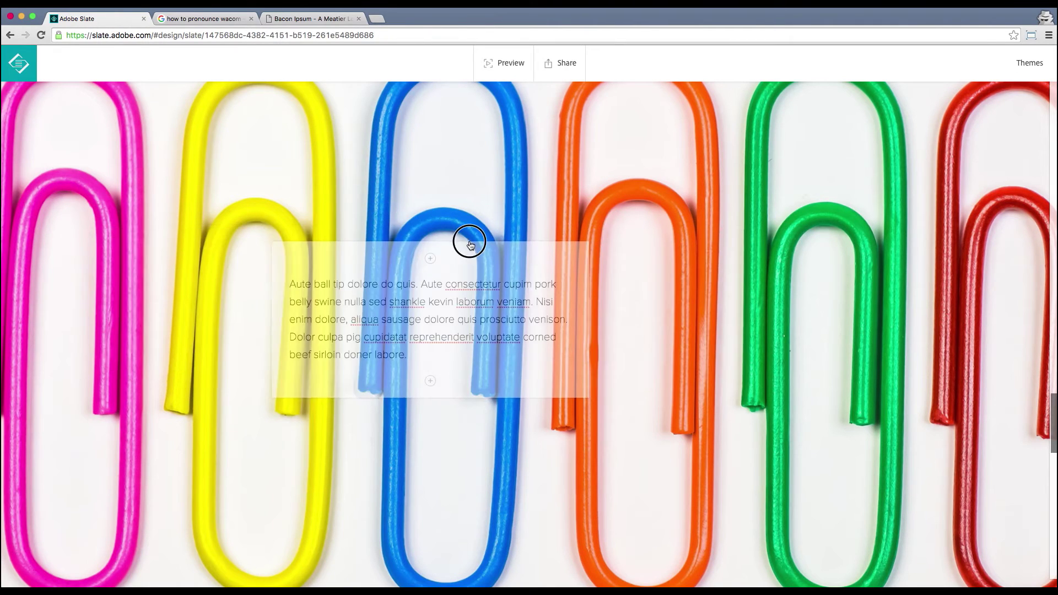
left_click_drag(802, 242, 802, 121)
left_click_drag(783, 228, 801, 239)
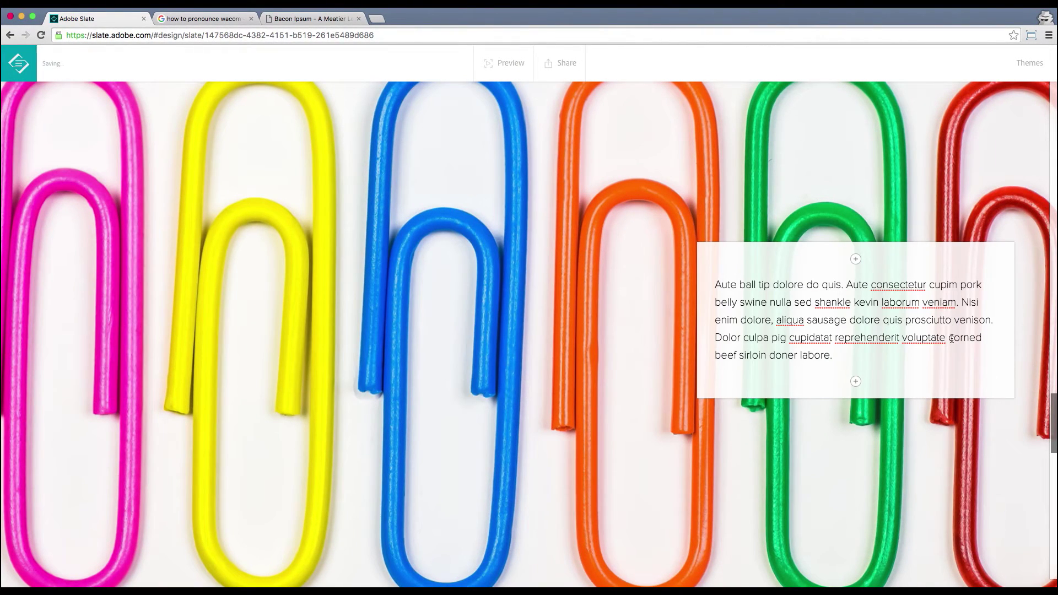
left_click(855, 260)
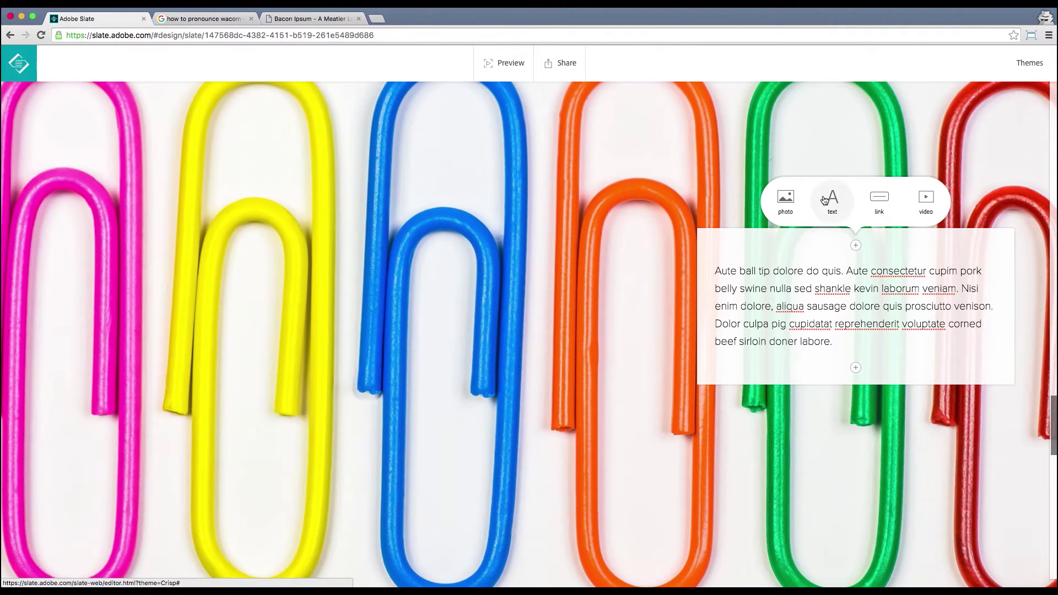
Step: Search stock photos for 'cat' and insert the orange tabby above the Bacon Ipsum paragraph
left_click(778, 194)
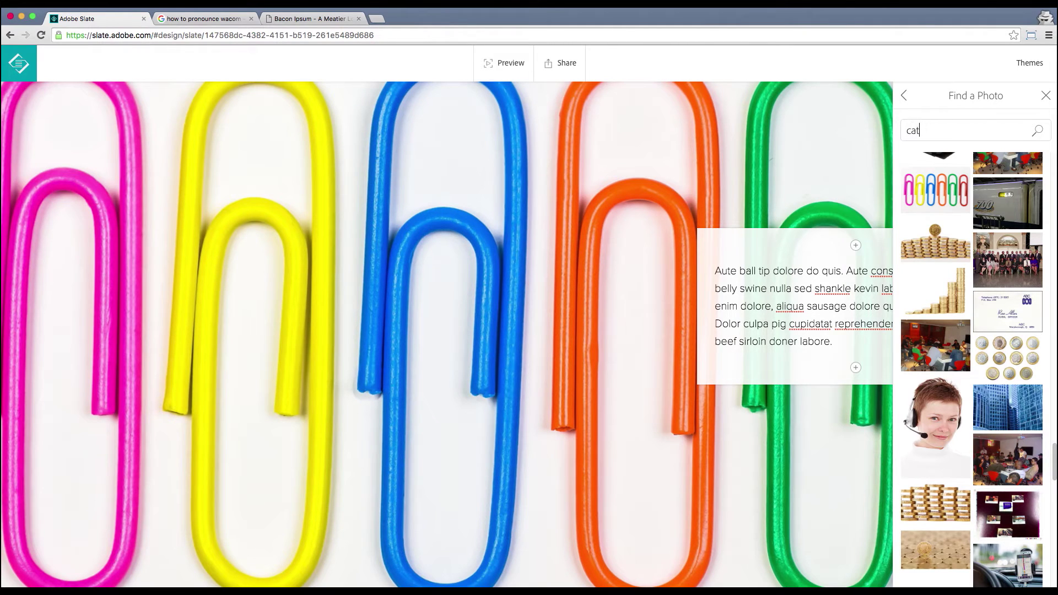
key("Return")
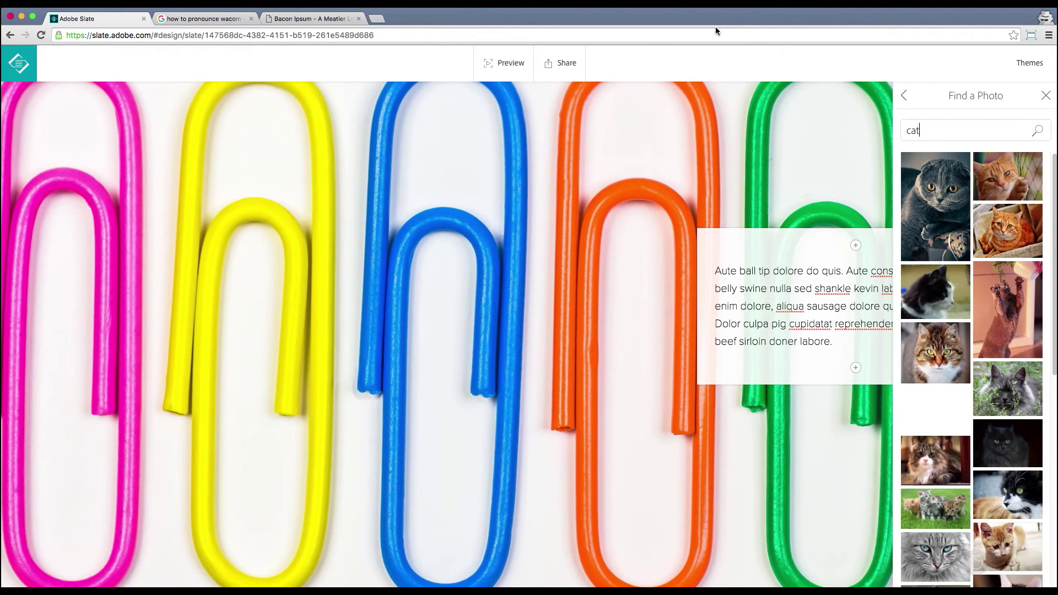
left_click(1005, 230)
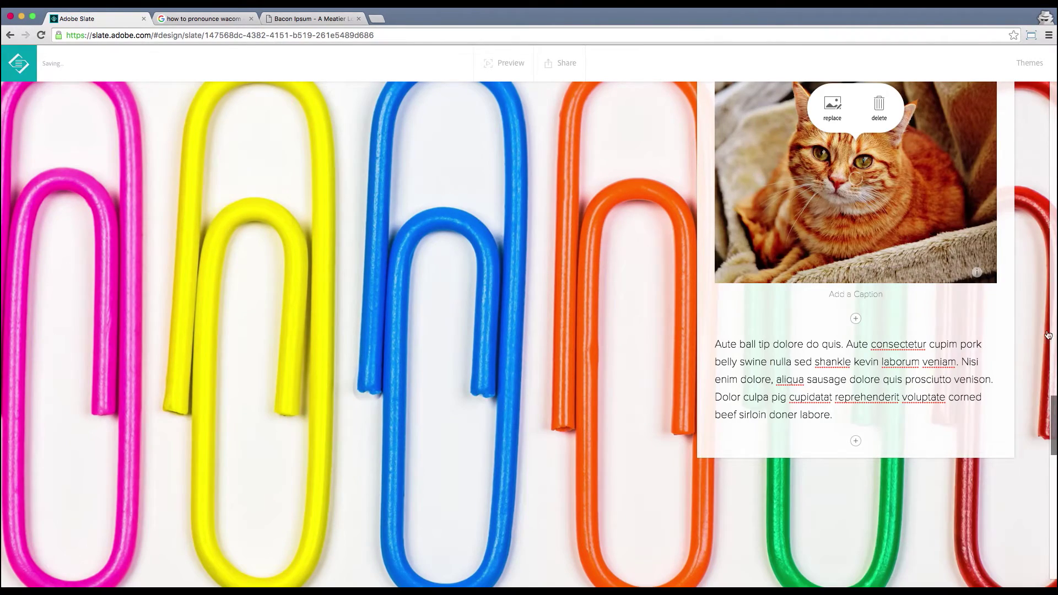
scroll(986, 378, "down", 15)
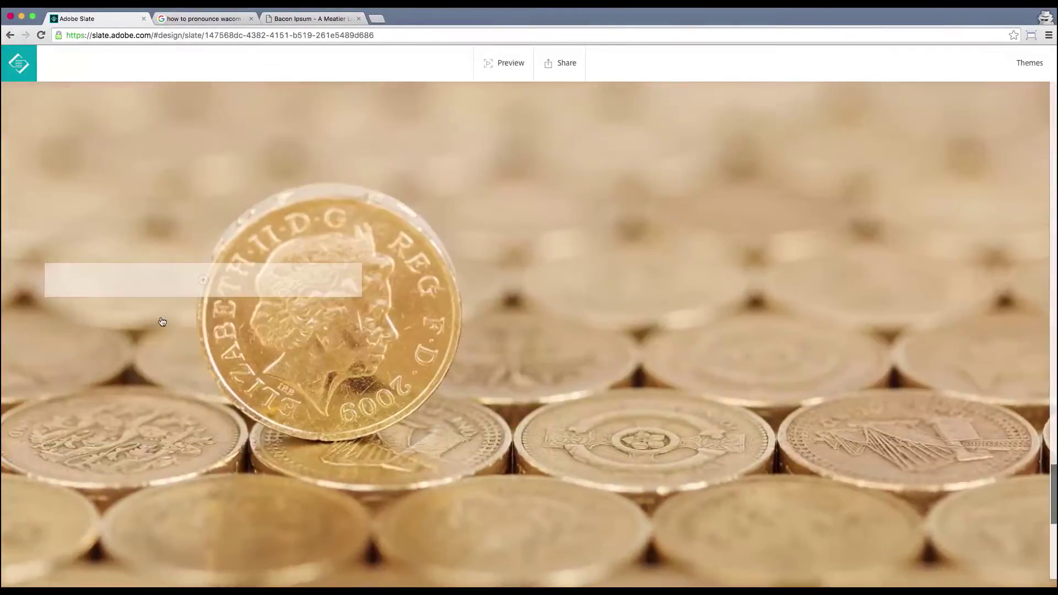
left_click(204, 279)
left_click(148, 237)
left_click(936, 229)
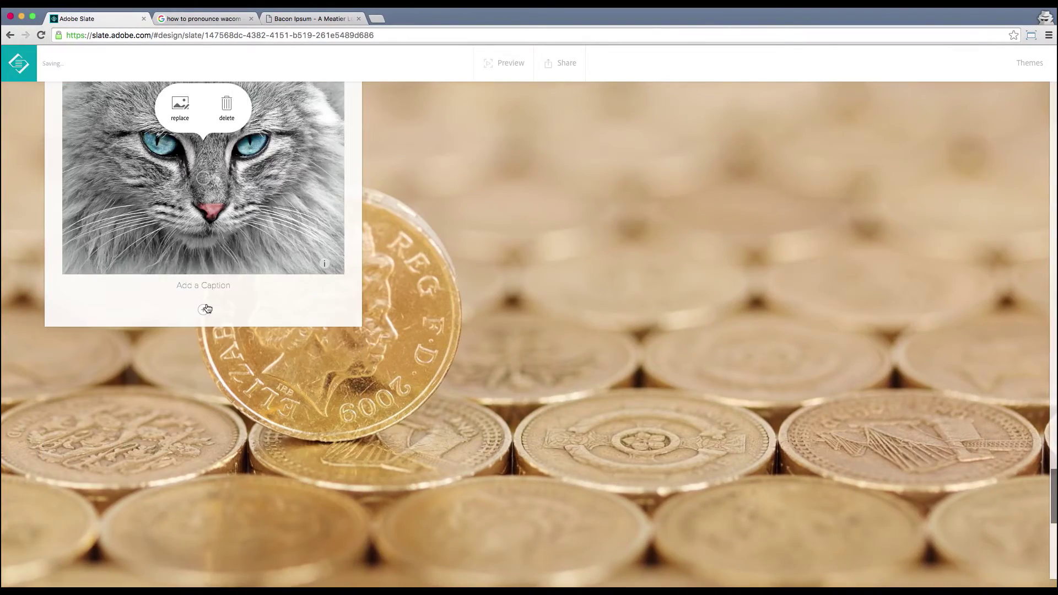
left_click(203, 307)
left_click(180, 259)
type("Aute ball tip dolore do quis. Aute consectetur cupim pork belly swine nulla sed shankle kevin laborum veniam. Nisi enim dolore, aliqua sausage dolore quis prosciutto venison. Dolor culpa pig cupidatat reprehenderit voluptate corned beef sirloin doner labore.")
scroll(1019, 309, "up", 10)
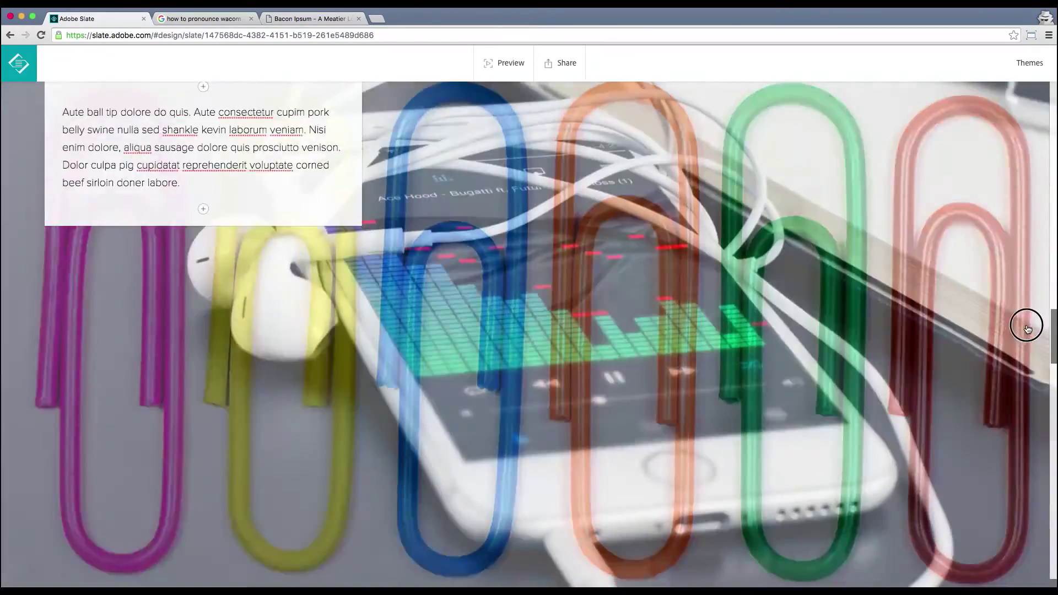
scroll(1014, 264, "up", 8)
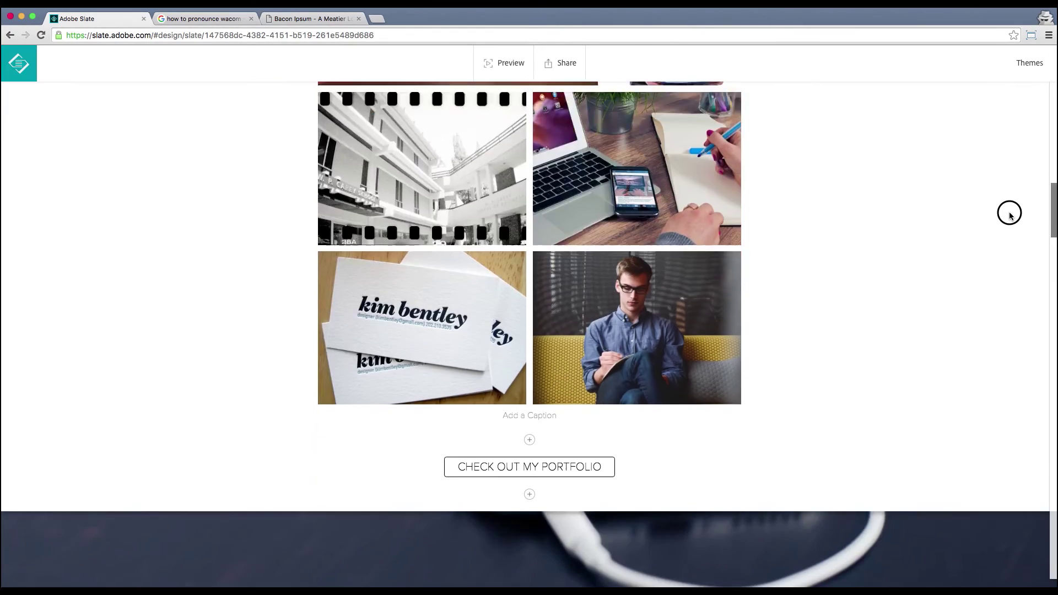
scroll(1010, 274, "down", 12)
scroll(1017, 303, "down", 4)
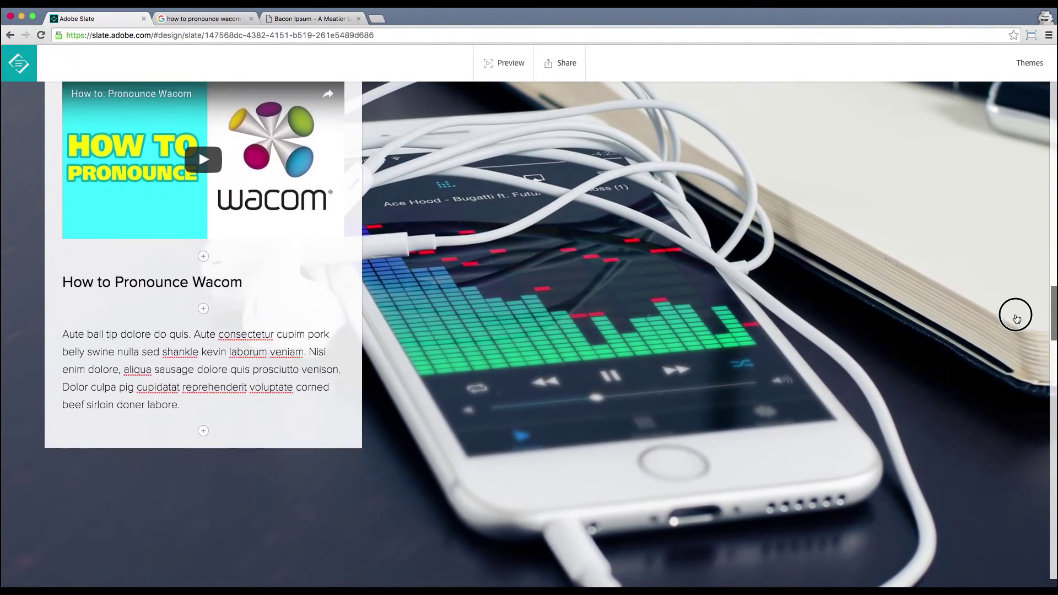
scroll(1011, 314, "up", 2)
scroll(1009, 307, "up", 1)
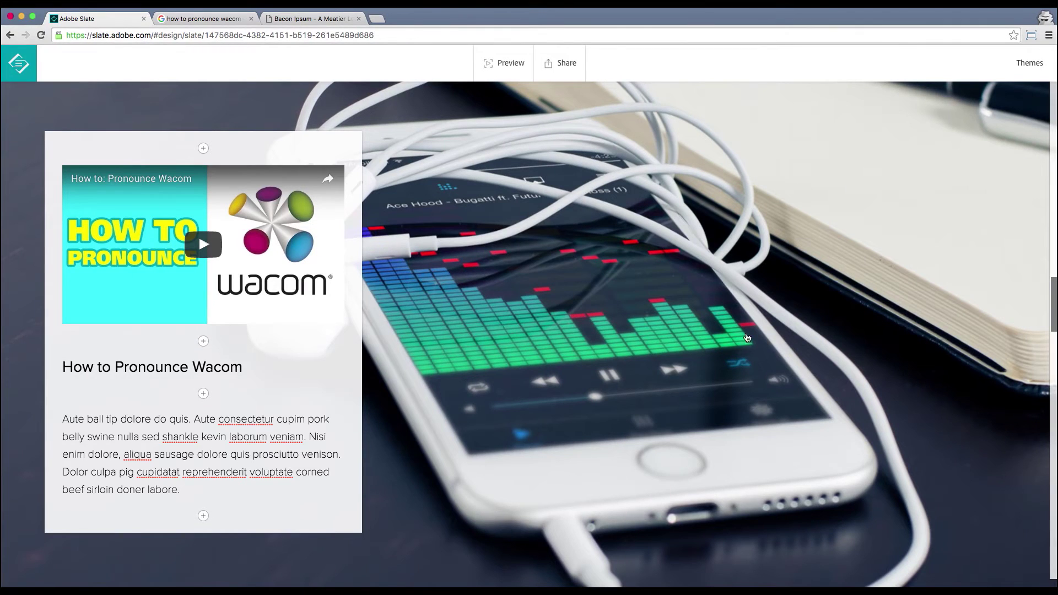
scroll(1032, 311, "down", 5)
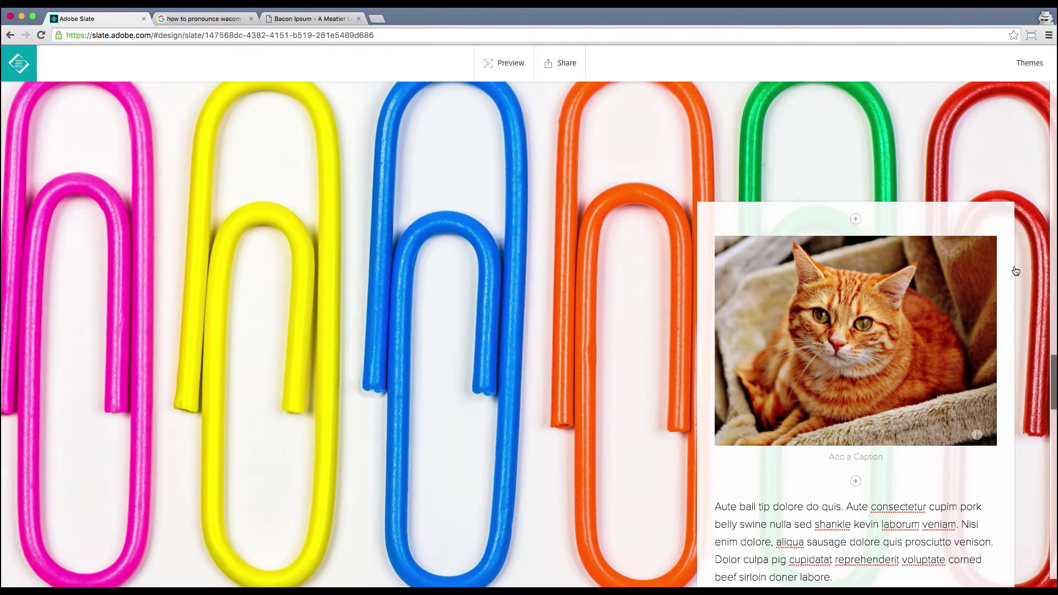
left_click(1047, 452)
Step: Embed the Wacom pronunciation YouTube video as a new block at the story's end
scroll(1036, 473, "down", 5)
left_click(528, 369)
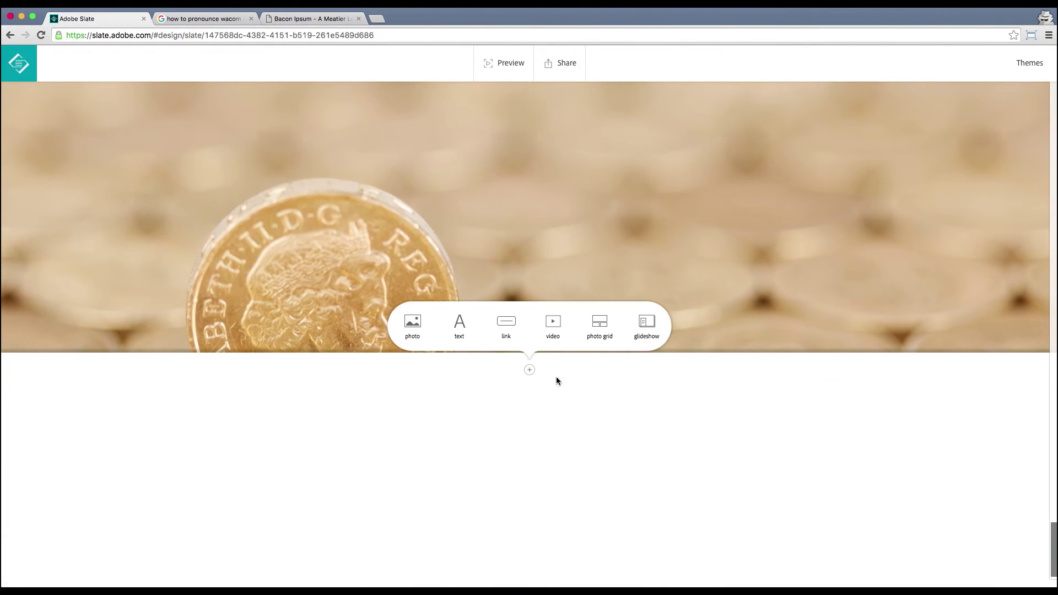
left_click(506, 320)
left_click(204, 19)
key("super+c")
left_click(94, 18)
key("super+v")
left_click(572, 469)
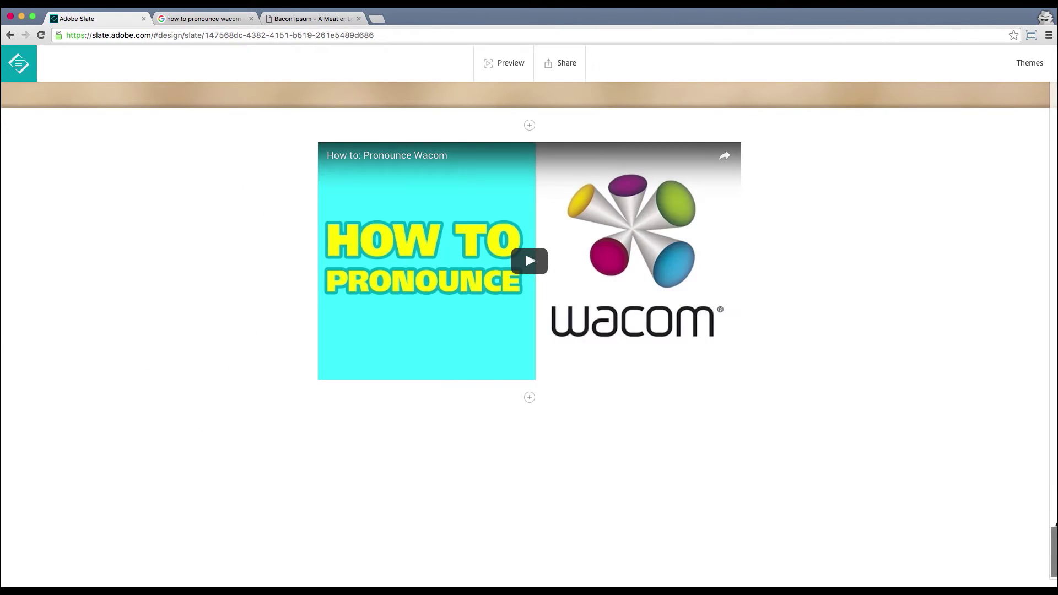
Step: Add a 'WATCH ON YOUTUBE' link button below the video pointing to the YouTube URL
left_click(529, 395)
left_click(518, 303)
type("WATCH ON YOUTUBE")
left_click(345, 229)
key("super+v")
left_click(393, 306)
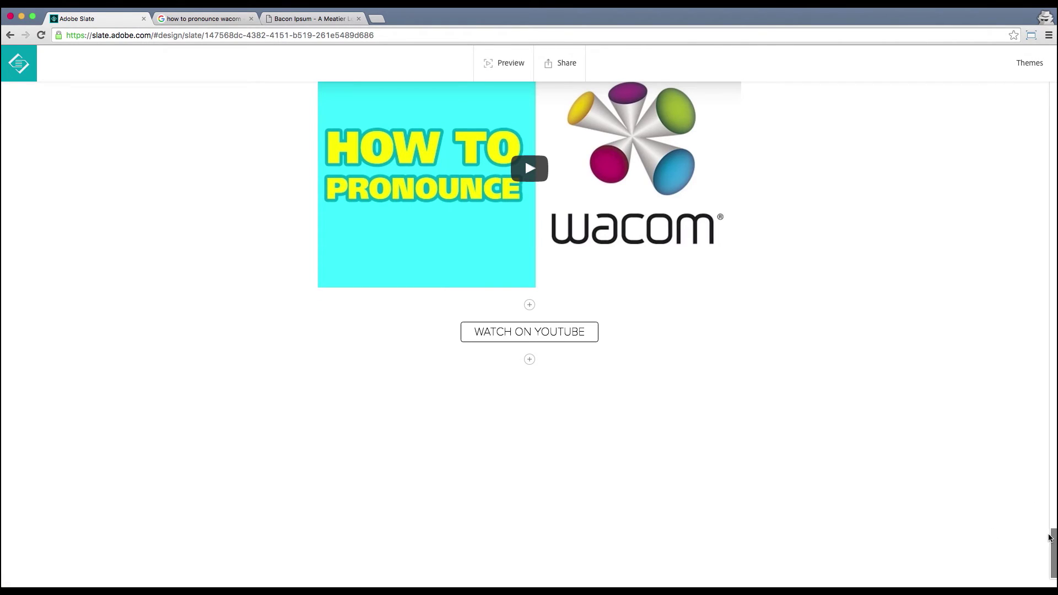
left_click_drag(1049, 537, 1004, 47)
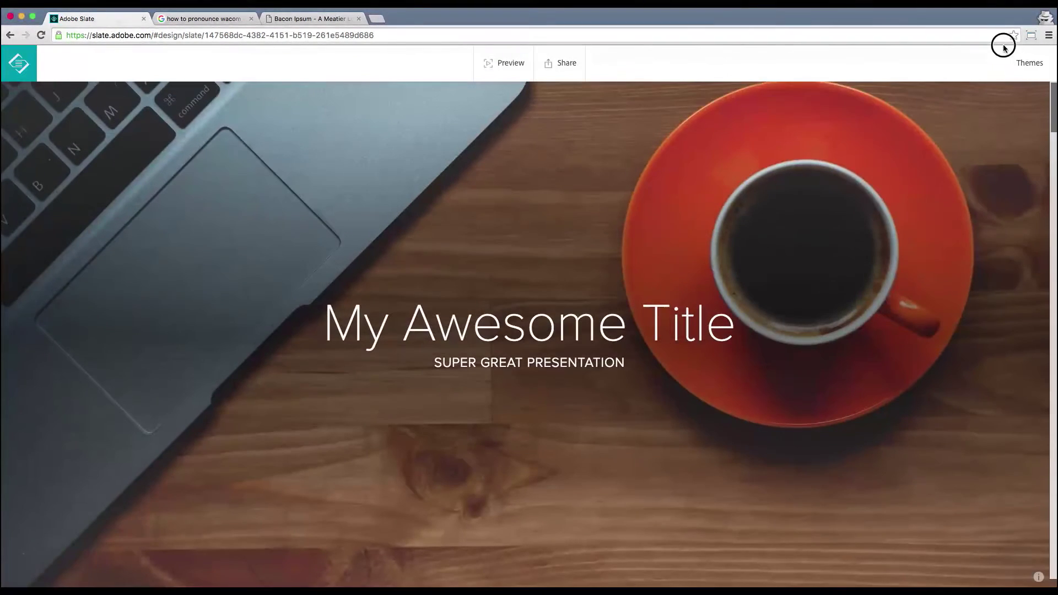
Step: Try the Crisp theme, then apply BALDWIN from the Themes panel and close it
left_click(1024, 64)
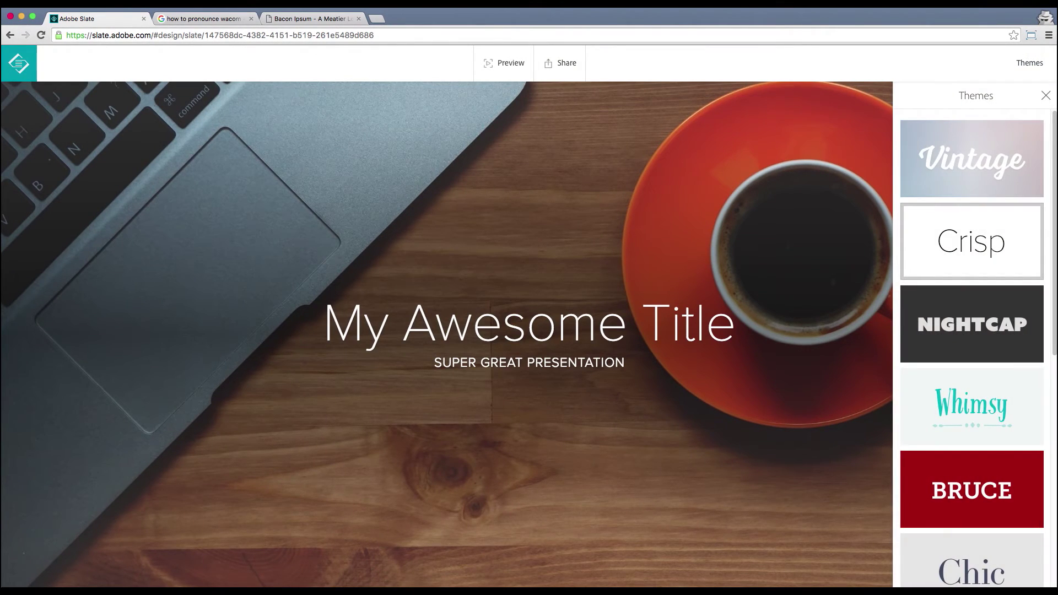
left_click(1030, 241)
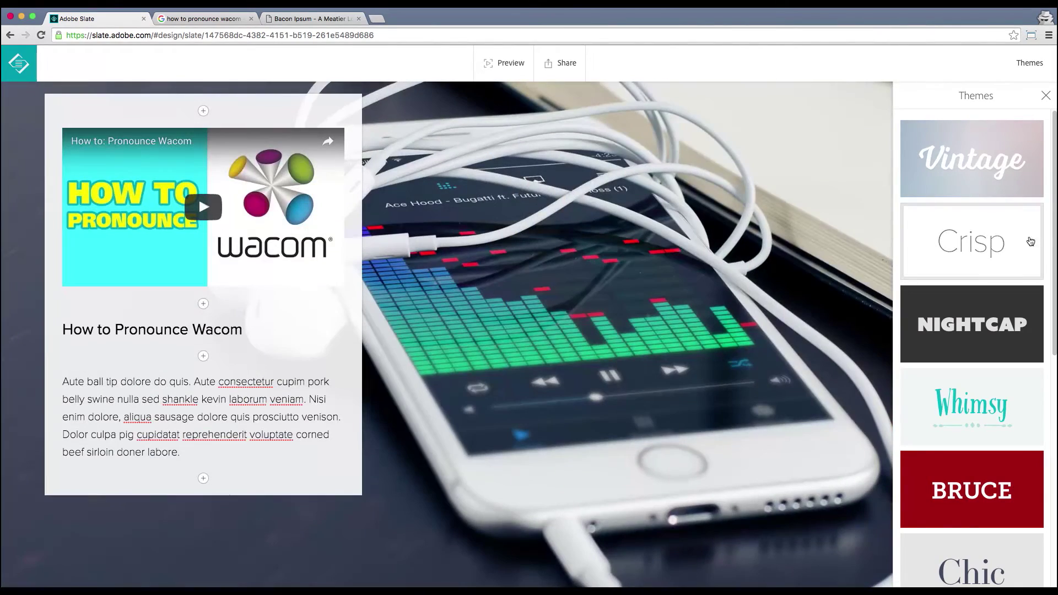
left_click_drag(1054, 205, 1045, 485)
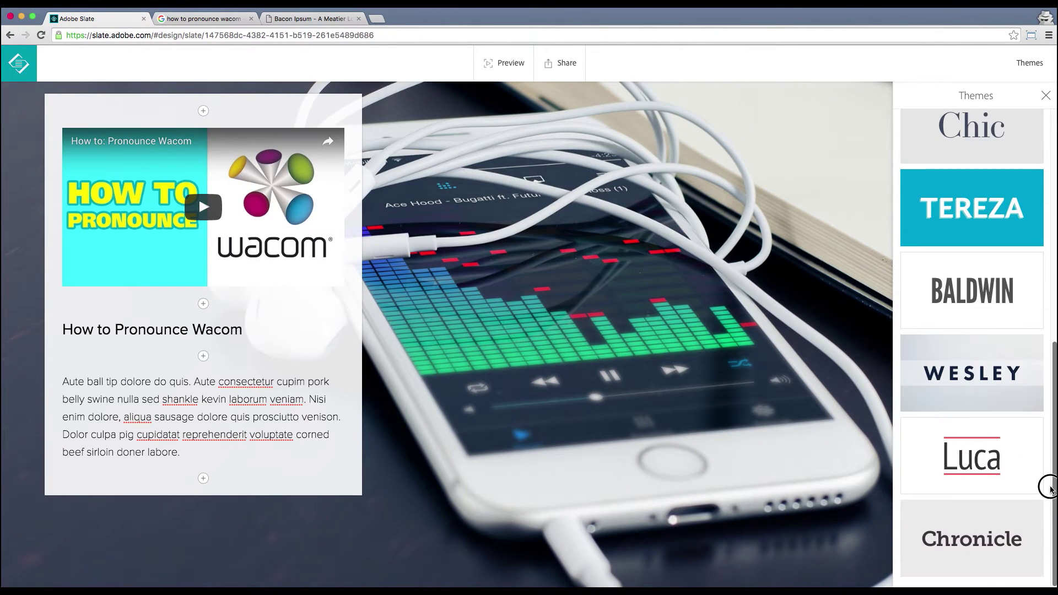
left_click(970, 298)
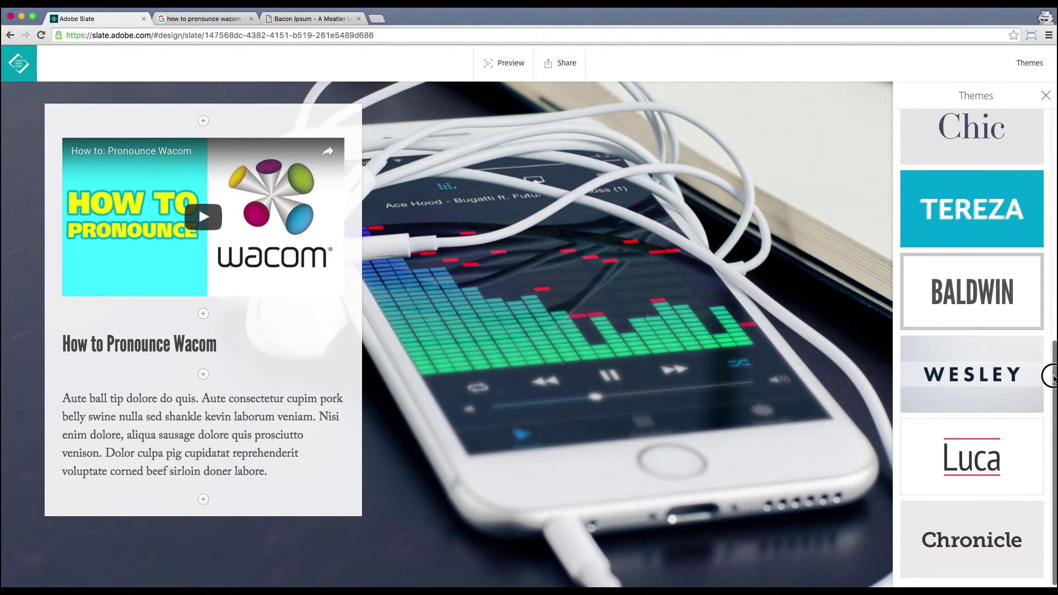
left_click_drag(1049, 373, 1028, 68)
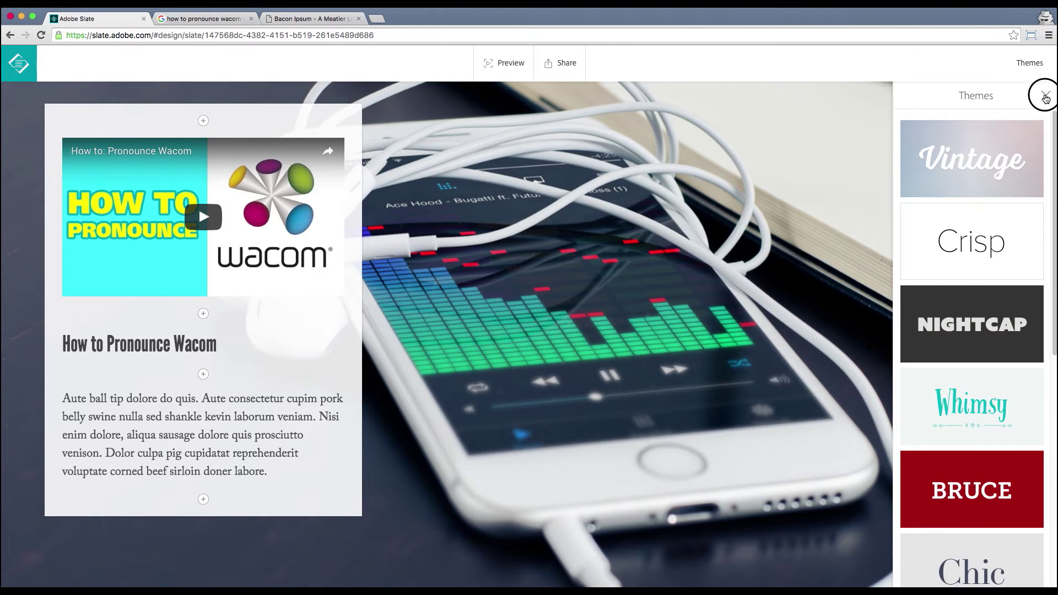
left_click(1045, 98)
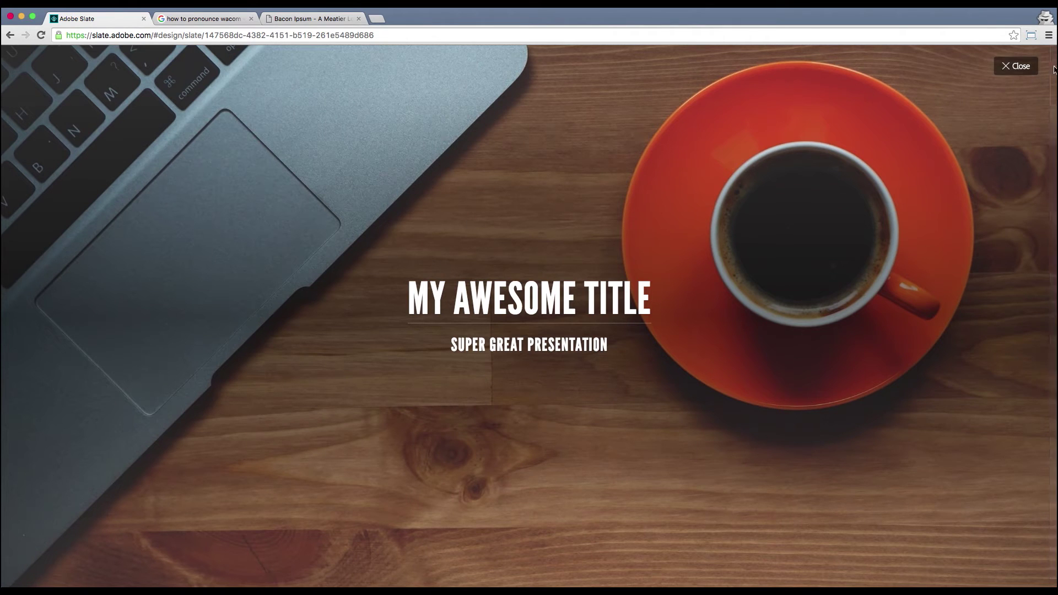
Step: In preview, page through the enlarged grid photos from the building to the business cards, then close the portfolio tab
left_click_drag(1051, 70, 1042, 140)
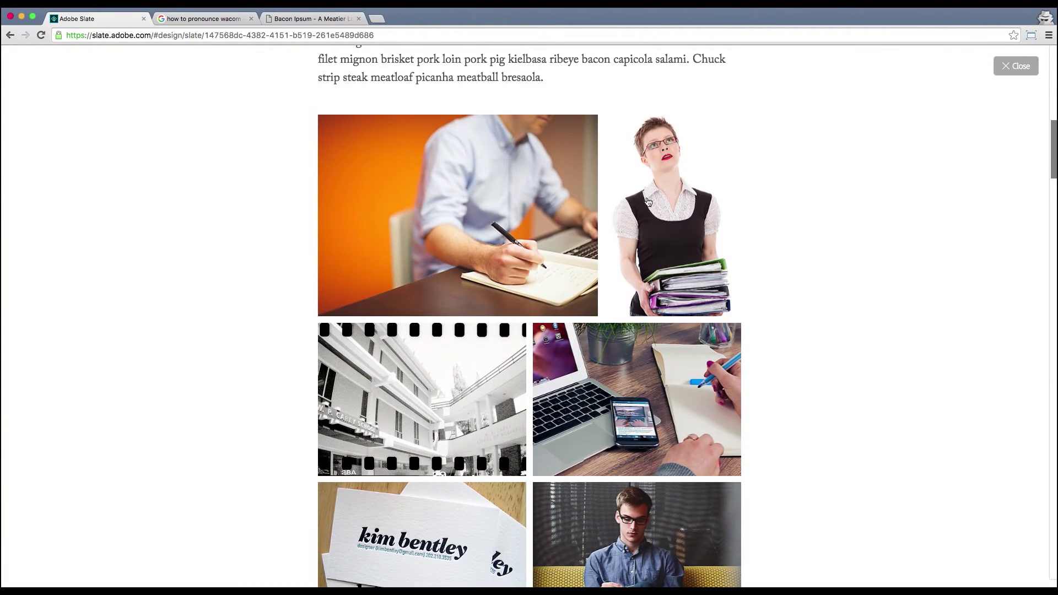
left_click(424, 415)
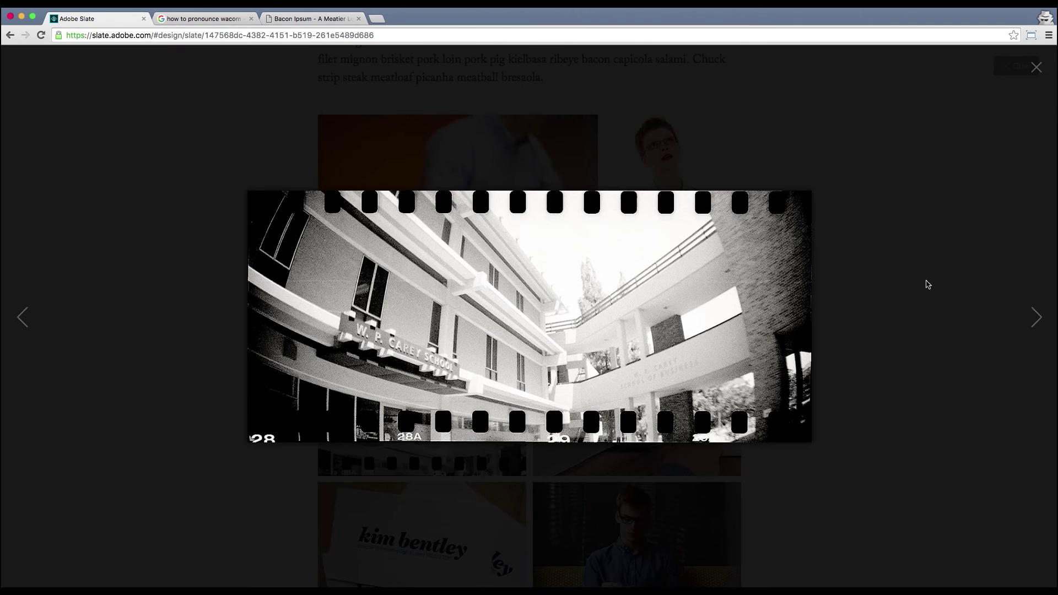
left_click(1035, 320)
left_click(1029, 314)
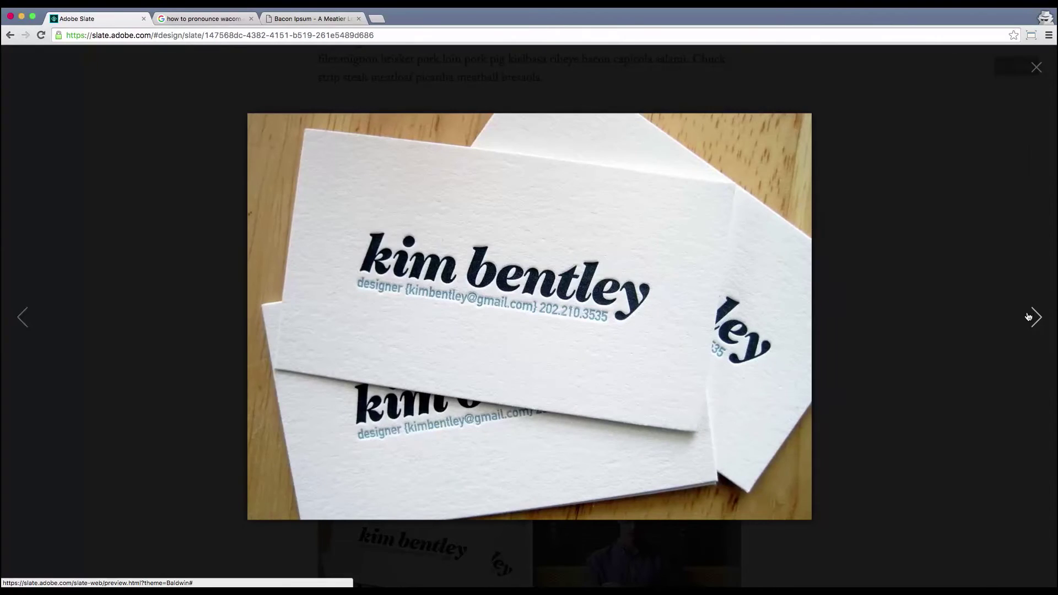
left_click(1029, 315)
left_click(1038, 178)
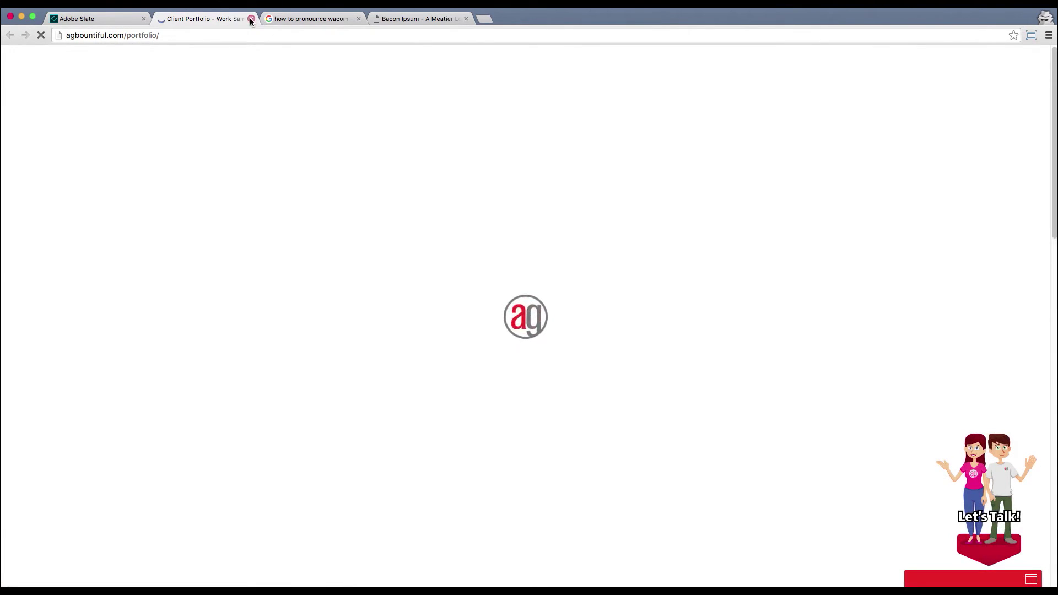
left_click(251, 19)
left_click_drag(1046, 199, 1025, 255)
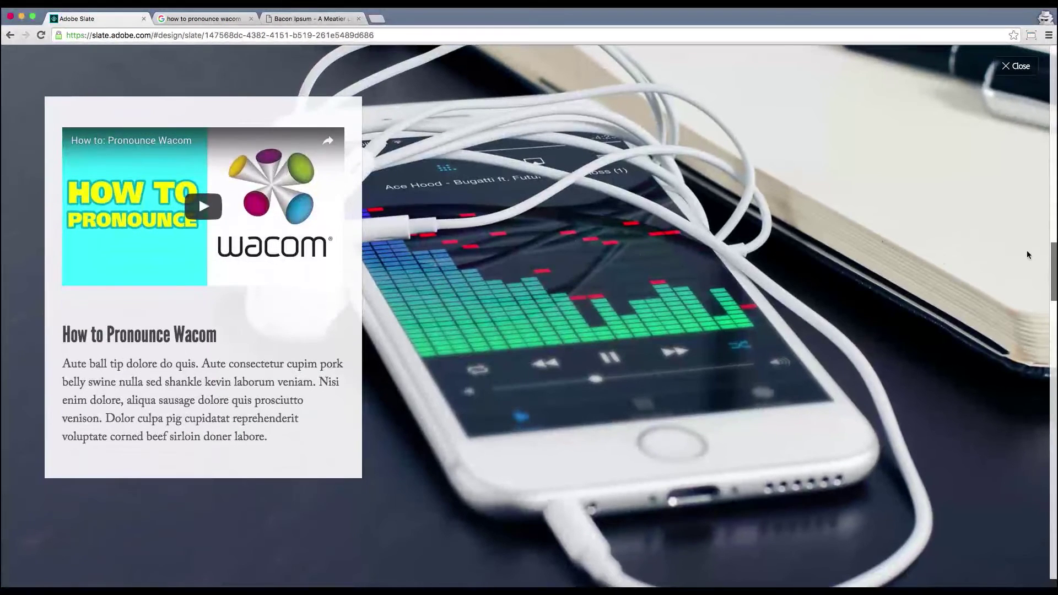
left_click(229, 210)
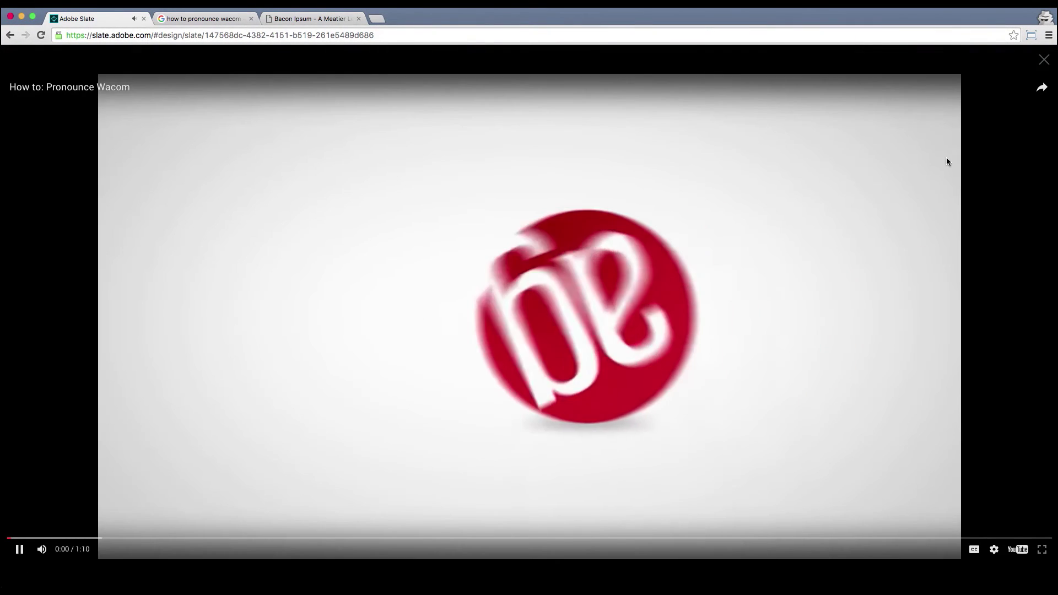
key("Escape")
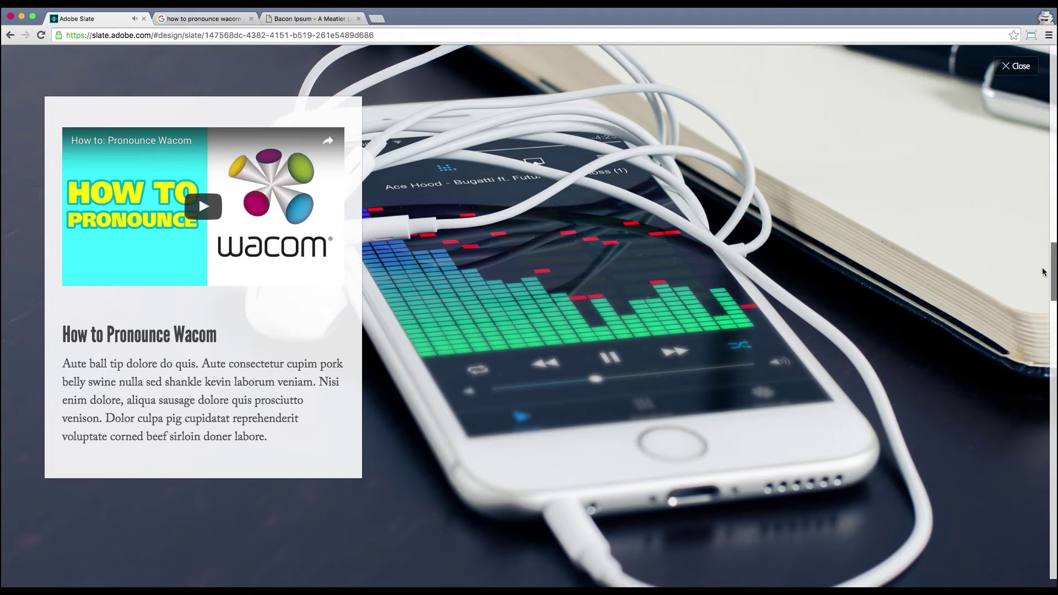
left_click_drag(1054, 262, 964, 501)
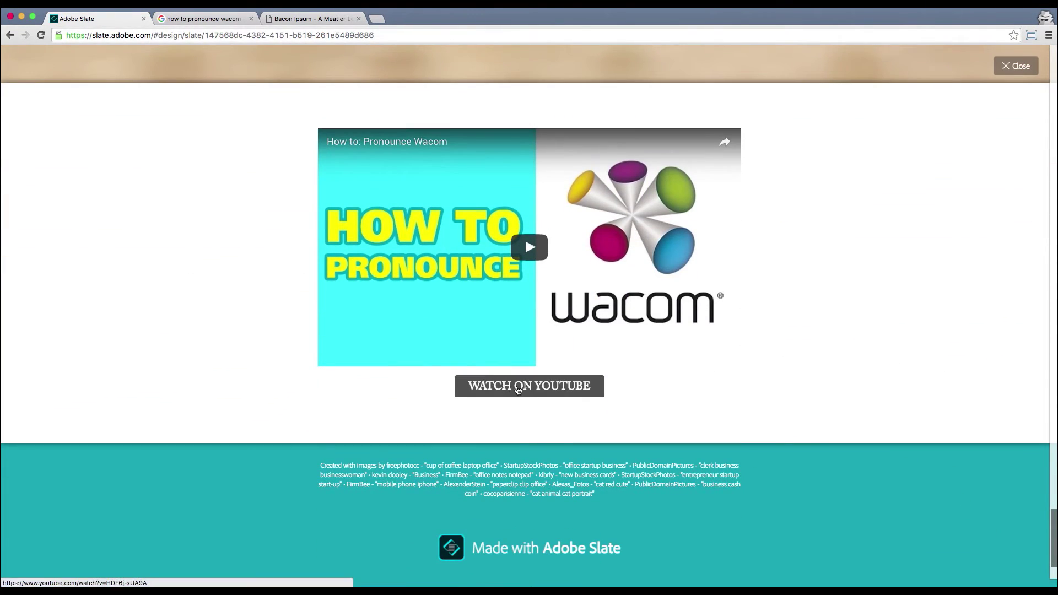
left_click(522, 388)
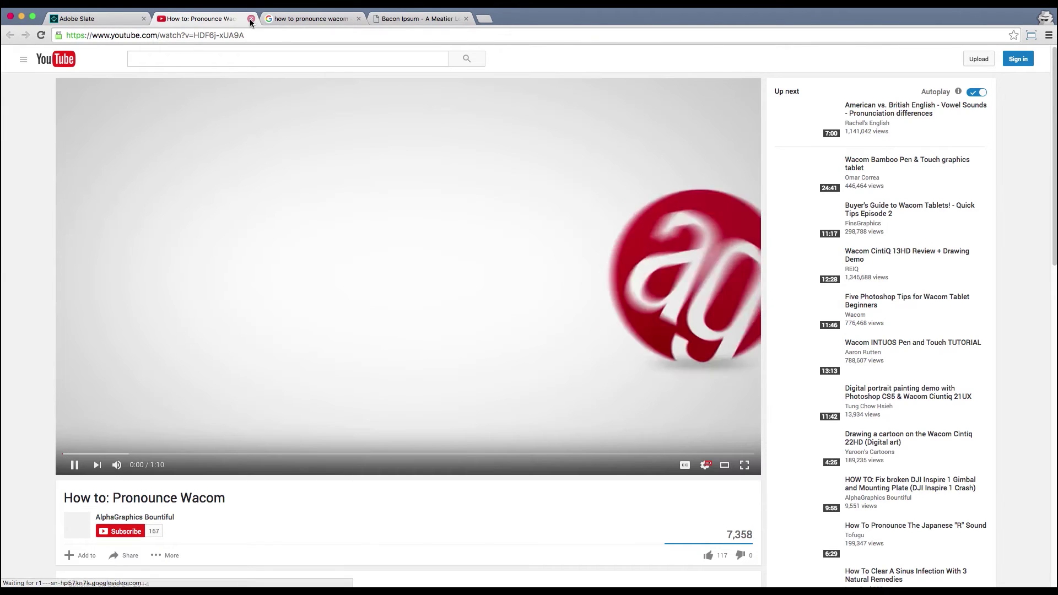
left_click(251, 19)
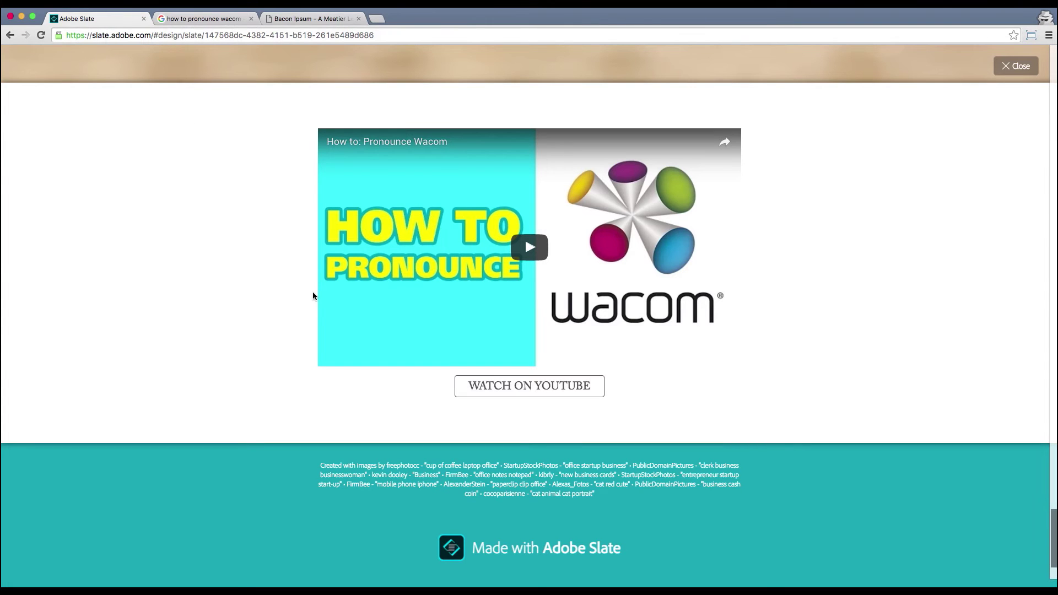
scroll(1049, 542, "down", 3)
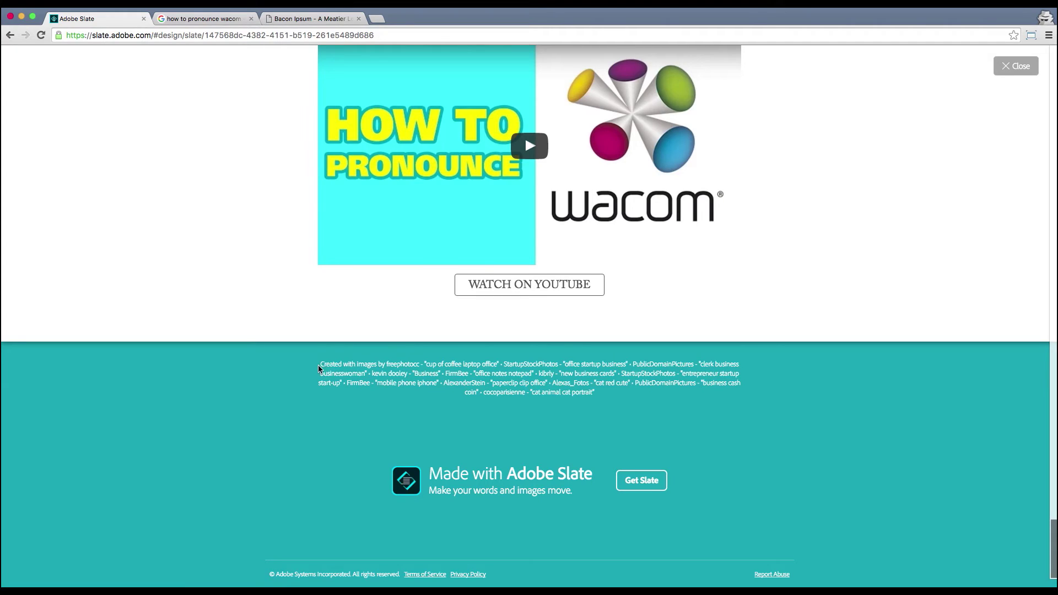
left_click_drag(319, 368, 673, 411)
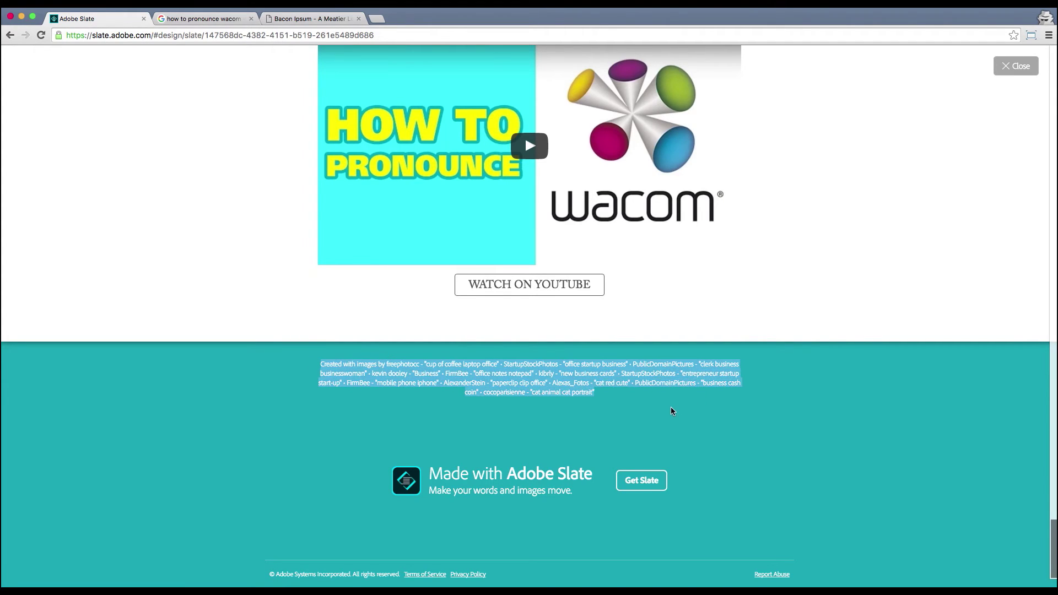
left_click(672, 411)
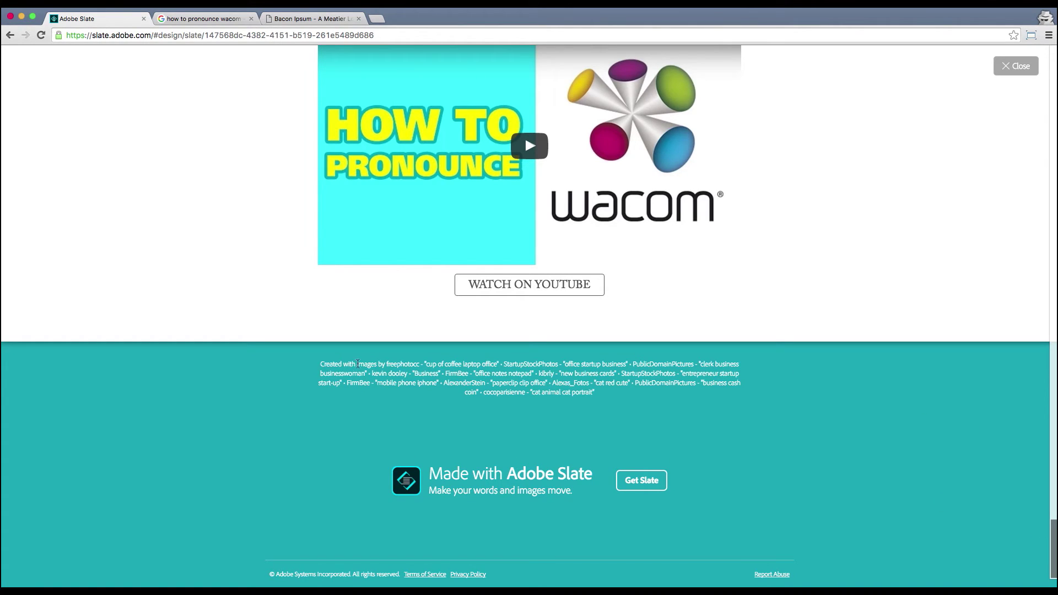
left_click_drag(1050, 543, 1029, 57)
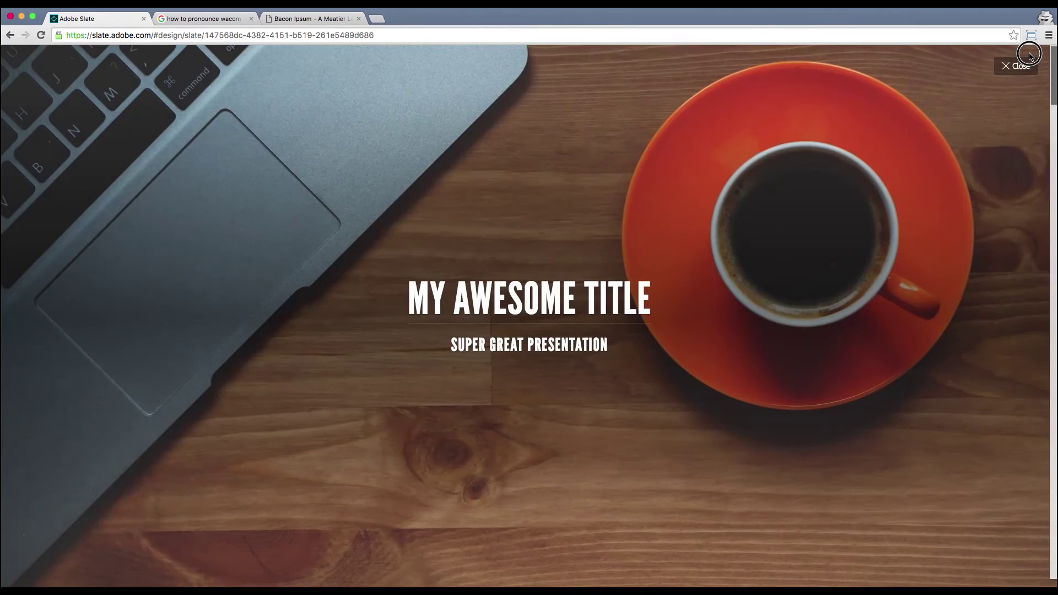
Step: In the publish options, leave author attribution off and make the story private
left_click(1016, 66)
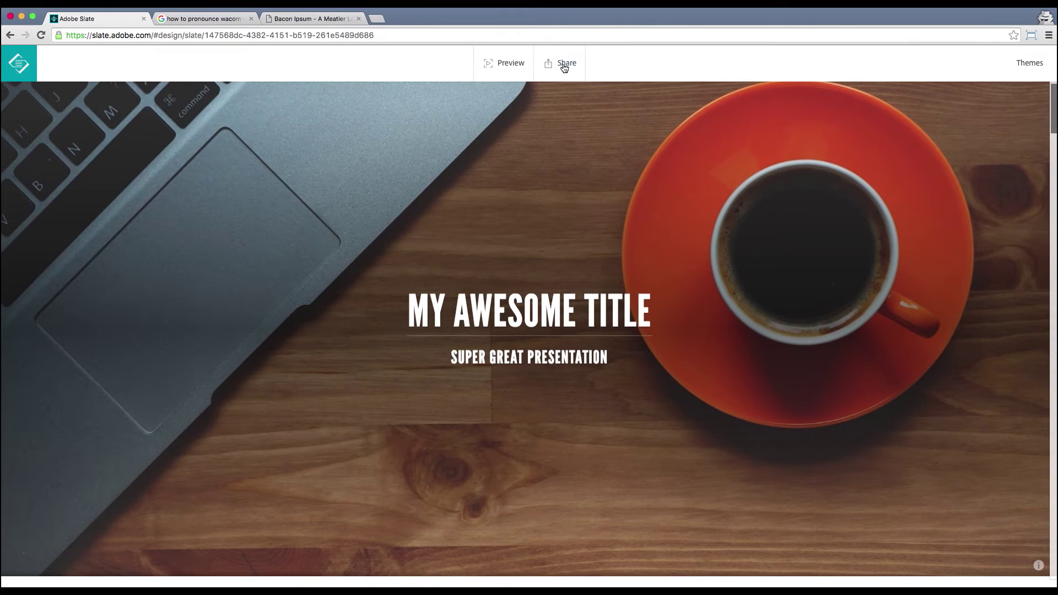
left_click(564, 65)
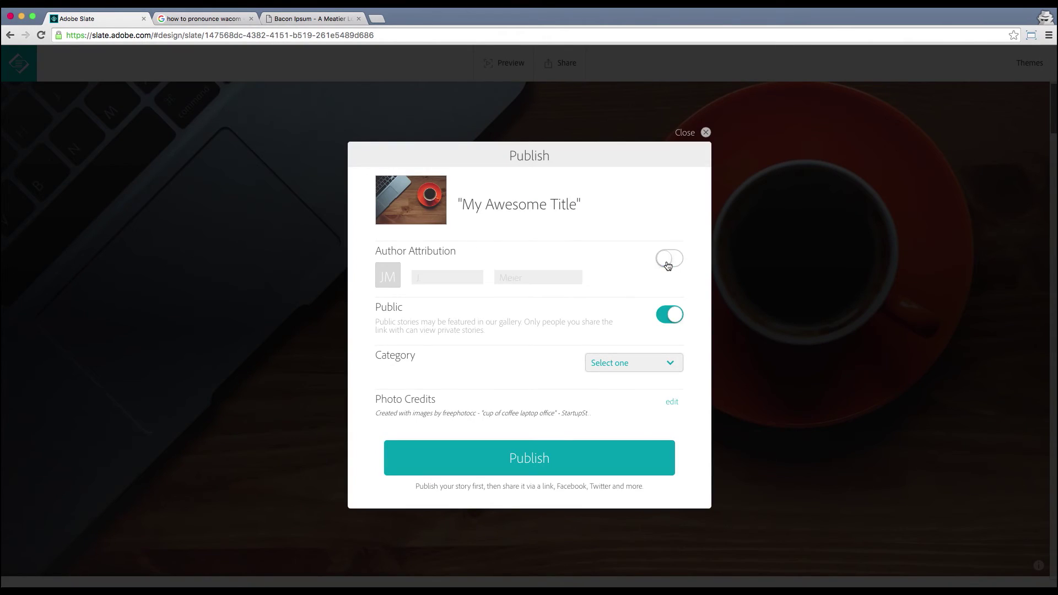
left_click(668, 265)
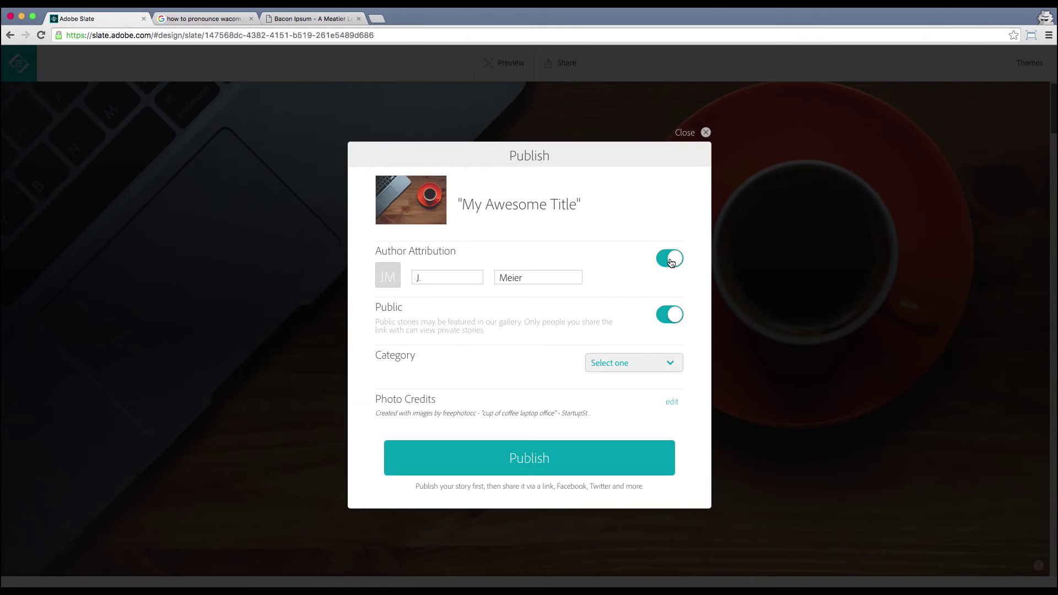
left_click(670, 263)
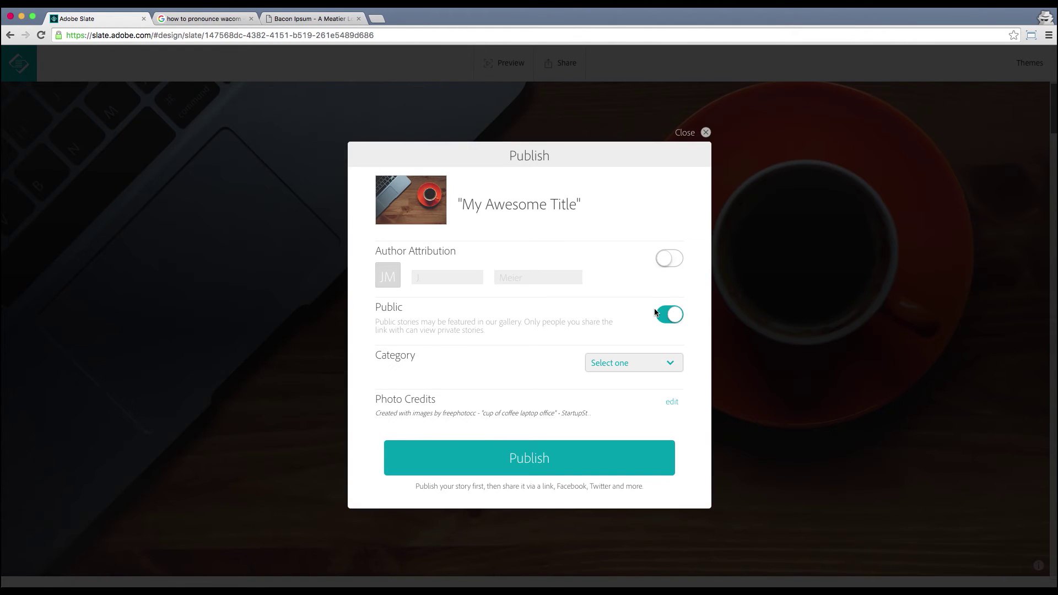
left_click(671, 318)
Step: Set the category to Other, leave the photo credits unchanged, and publish
left_click(641, 364)
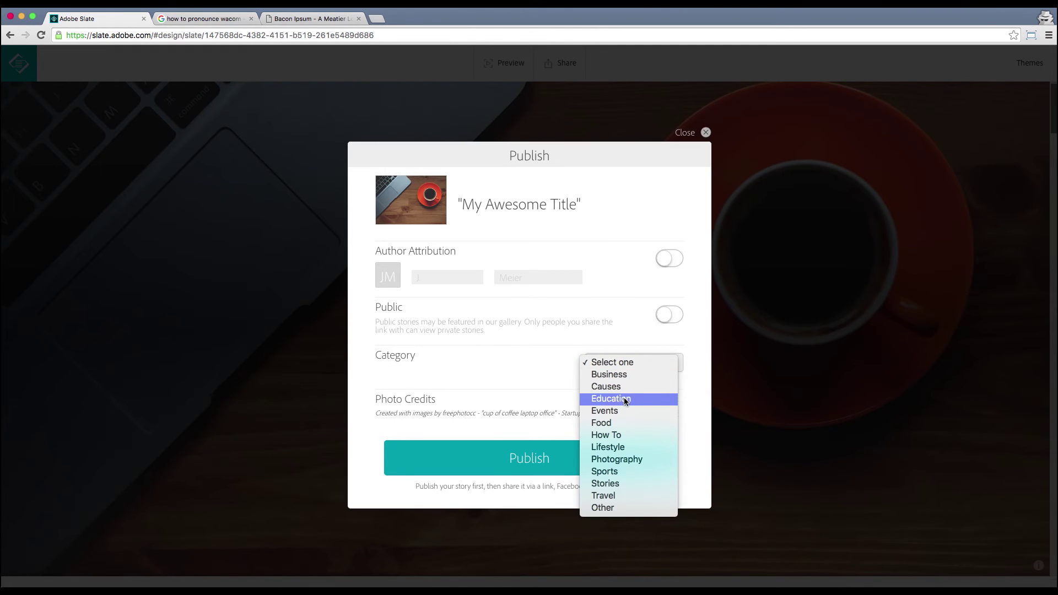
left_click(617, 508)
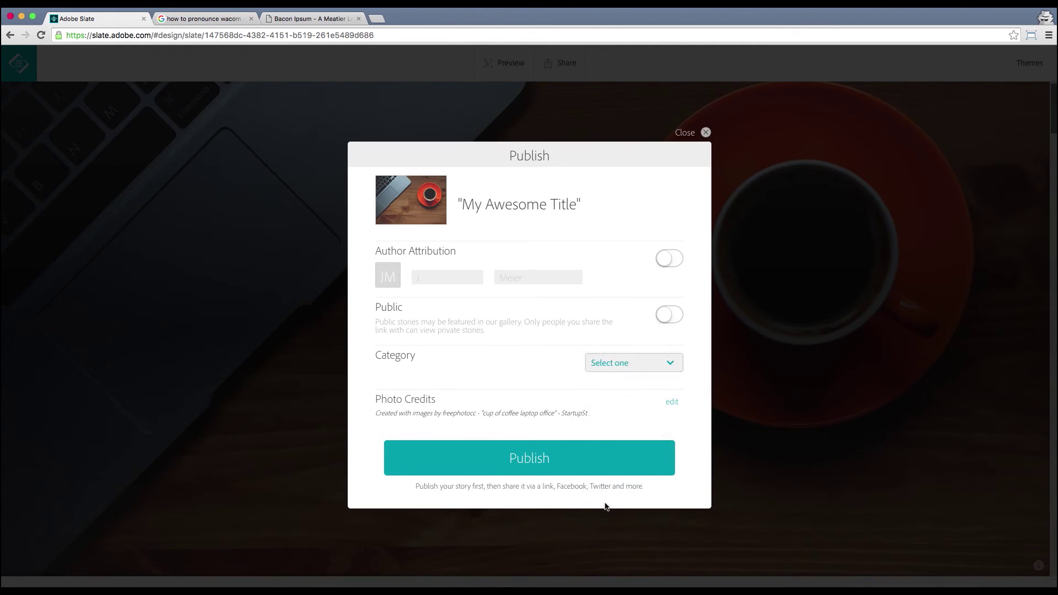
left_click(672, 403)
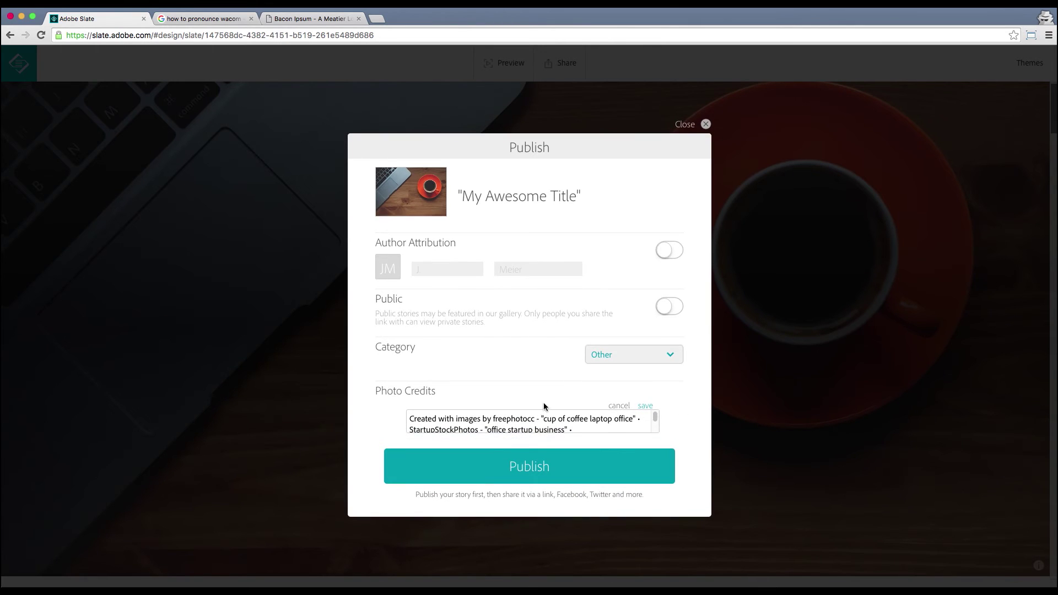
left_click_drag(576, 417, 640, 428)
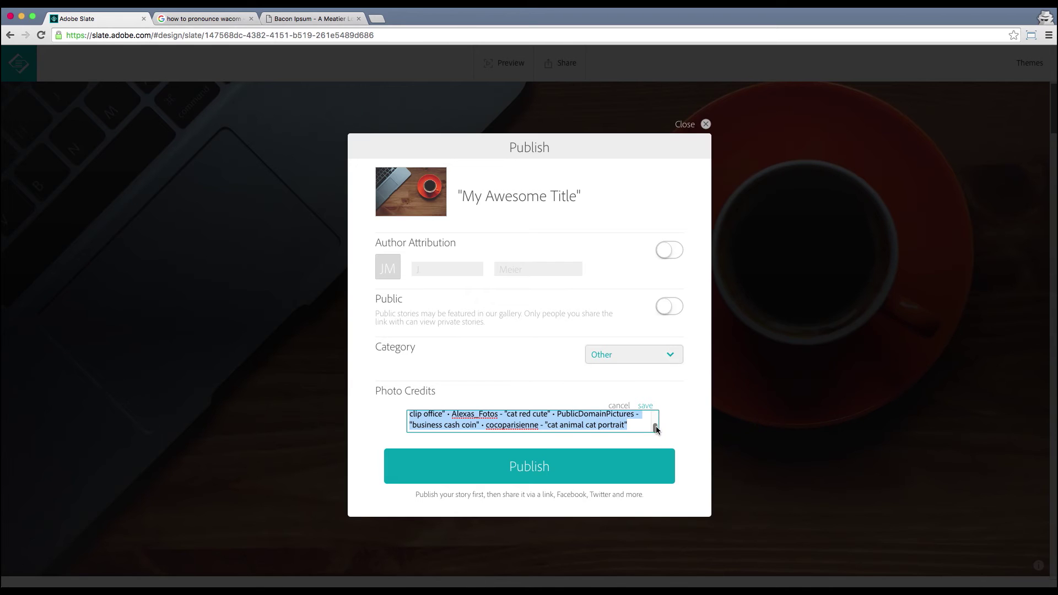
left_click(679, 418)
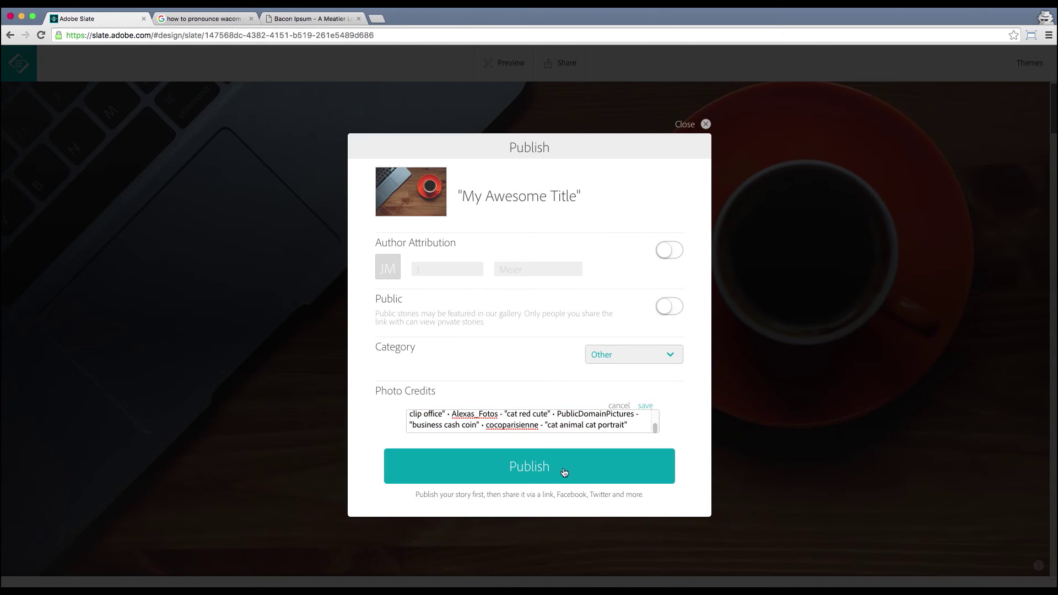
left_click(543, 470)
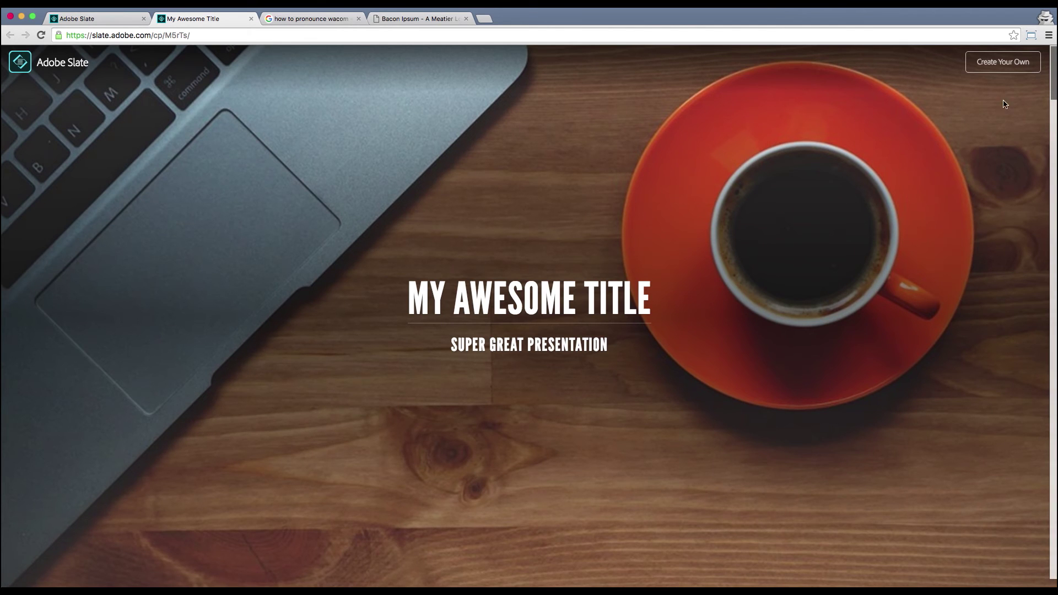
Step: Look over the live published 'My Awesome Title' story page in its new tab
key("super+a")
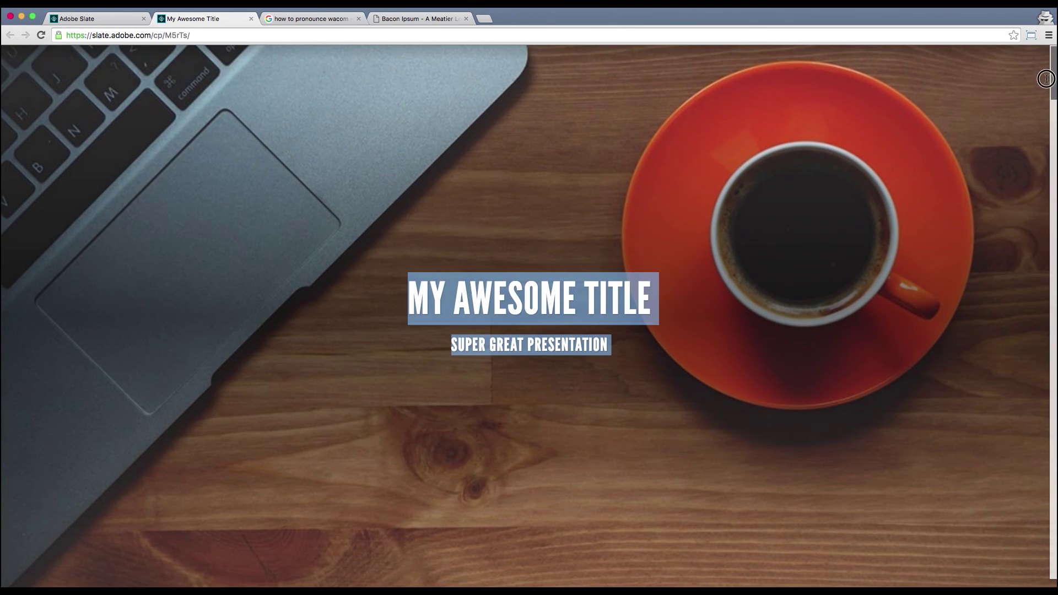
left_click(1045, 65)
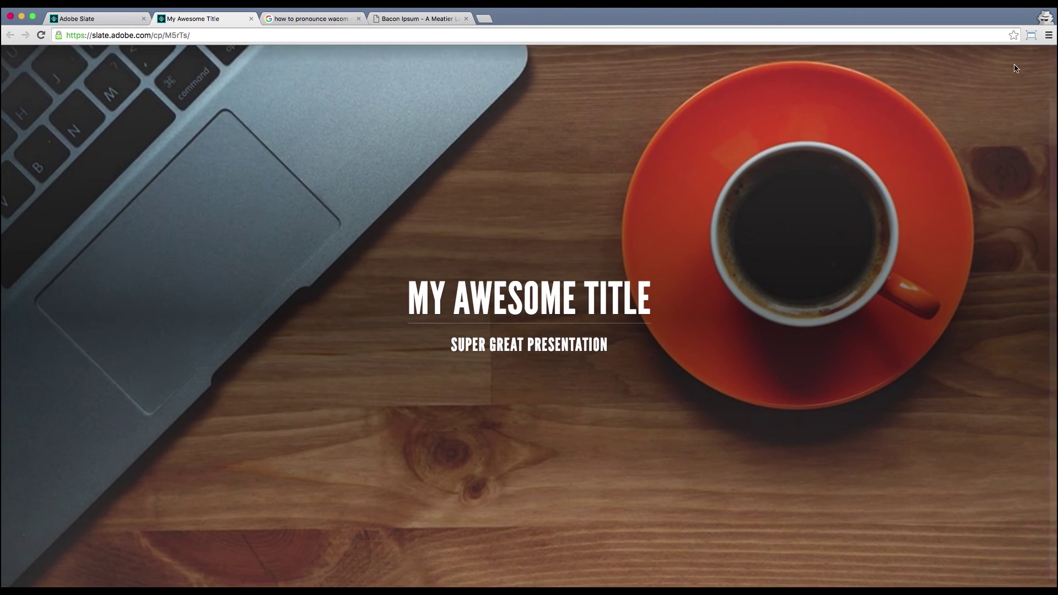
scroll(529, 297, "down", 20)
scroll(529, 297, "up", 20)
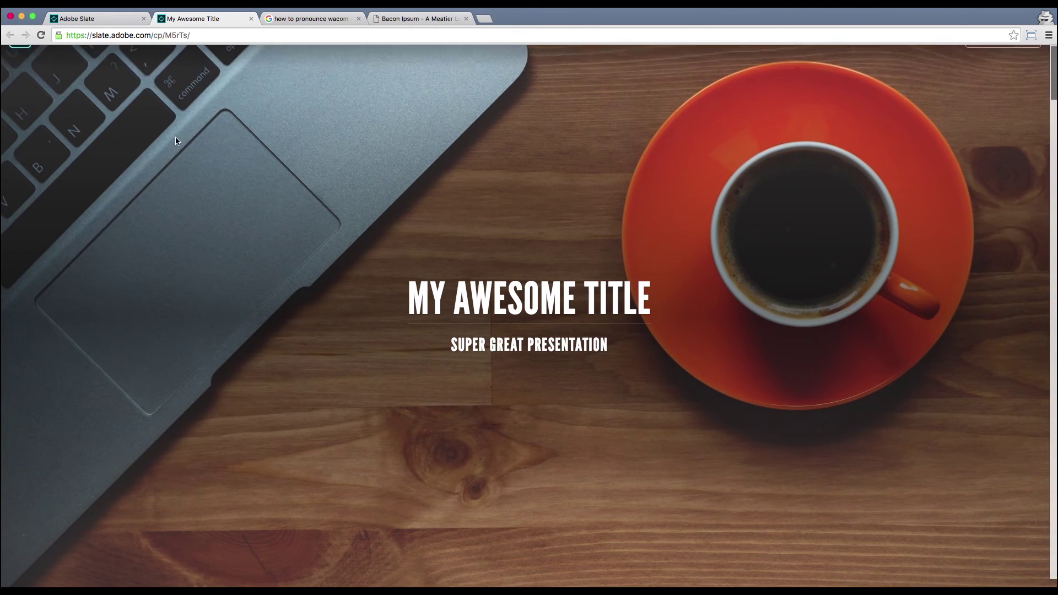
Step: Close the Share dialog and try the title at bottom-left and top-right before re-centring it
left_click(83, 19)
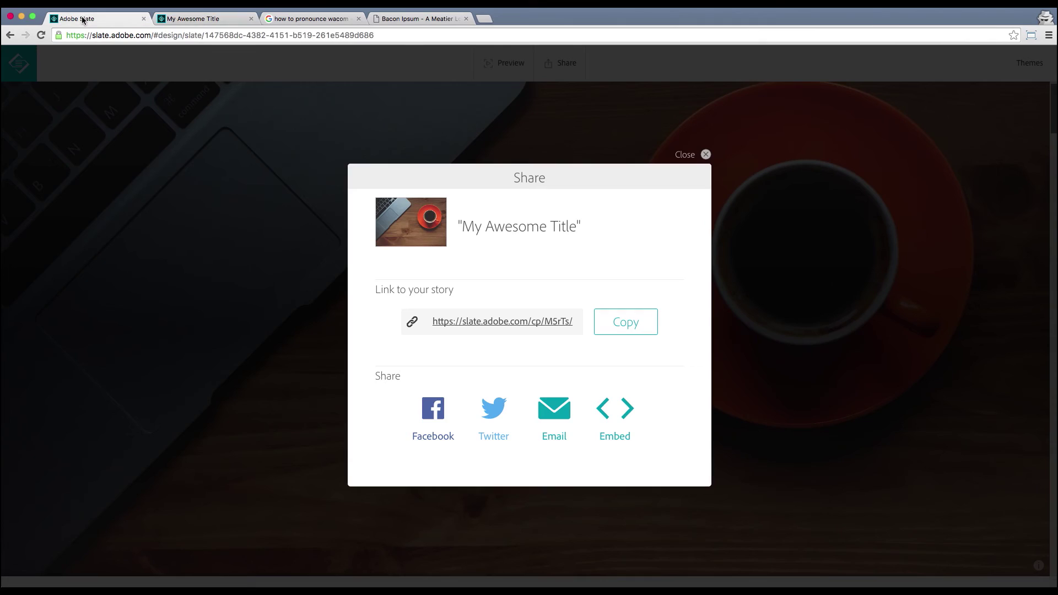
left_click(704, 154)
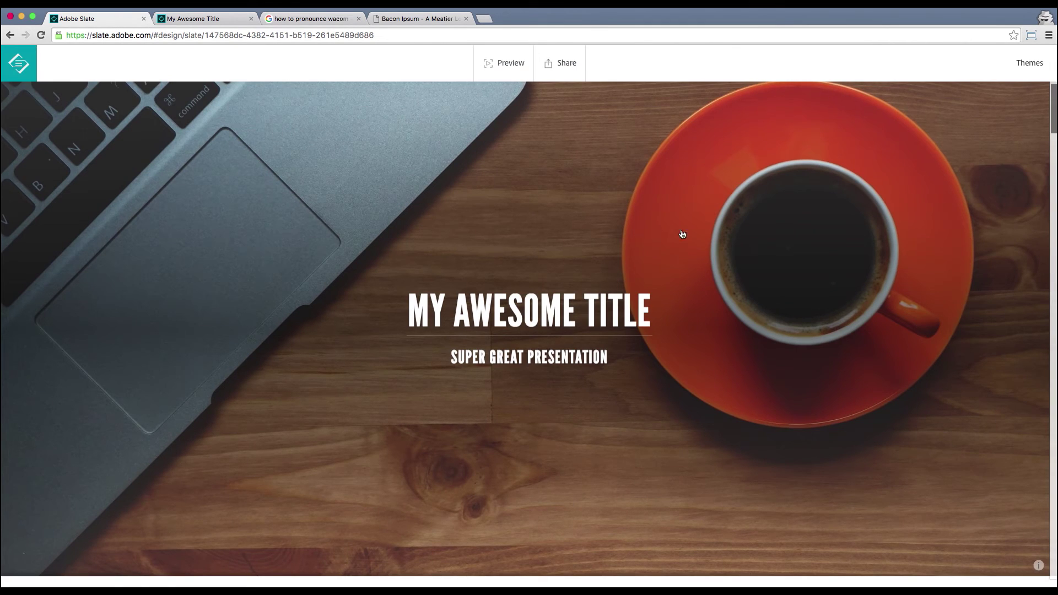
left_click_drag(514, 309, 132, 147)
left_click_drag(208, 139, 113, 532)
left_click_drag(247, 513, 856, 294)
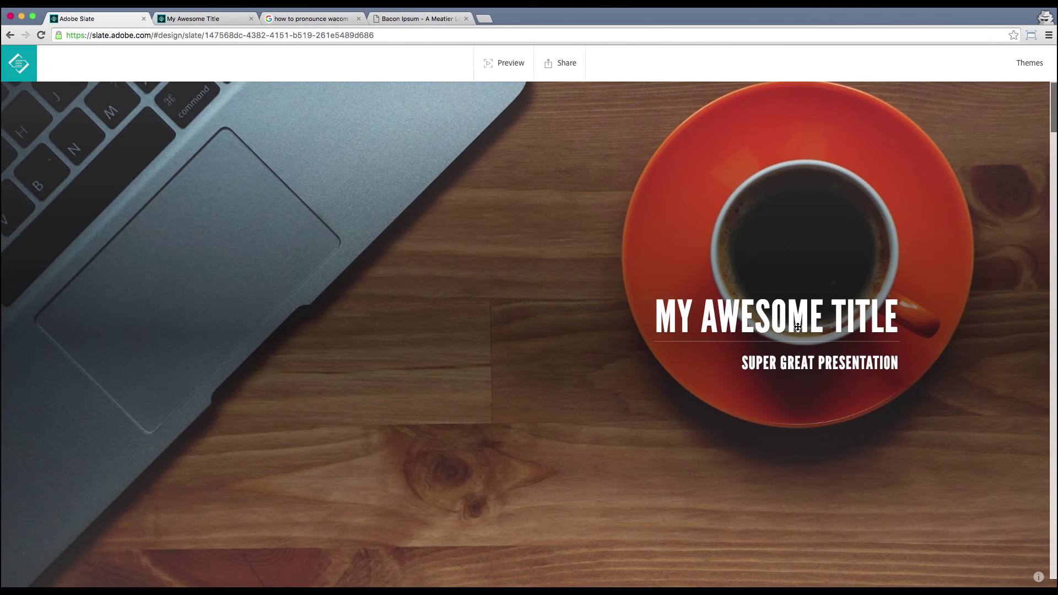
left_click_drag(783, 325, 817, 126)
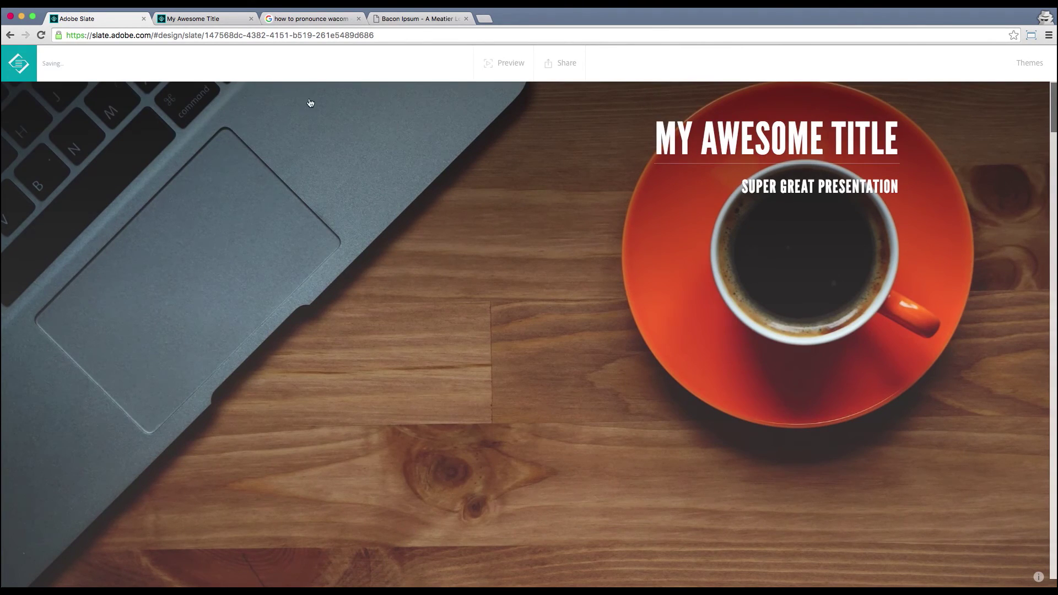
left_click_drag(708, 135, 489, 327)
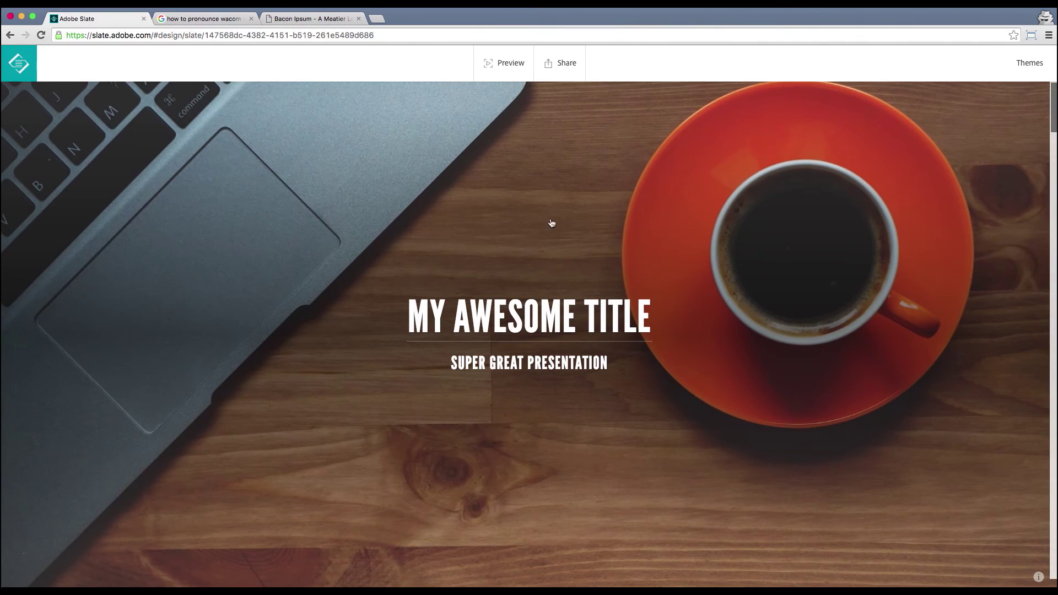
Step: Republish the story with the centred title and return to the Projects page
left_click(563, 59)
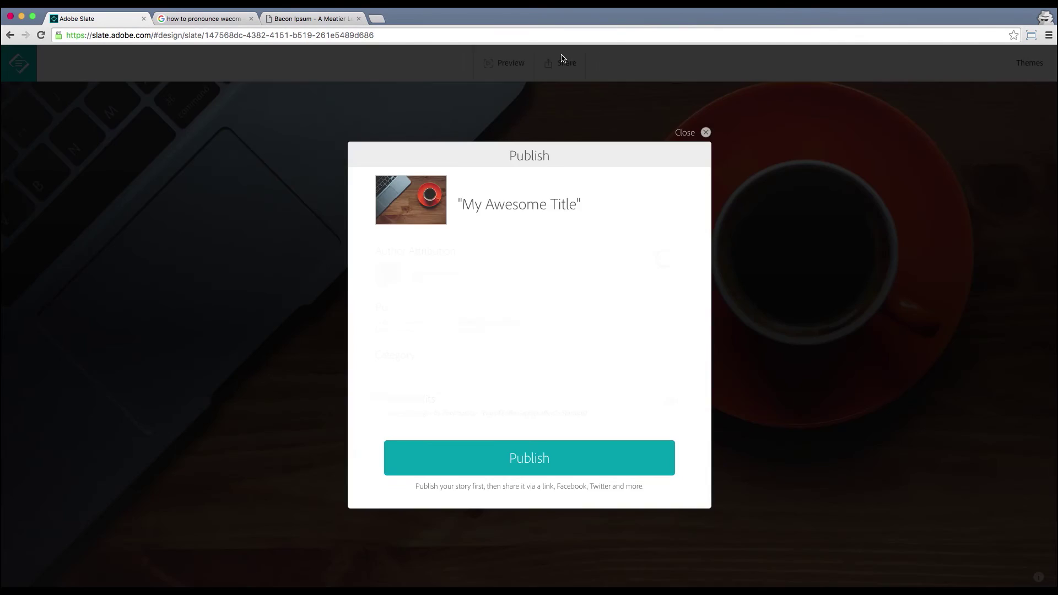
left_click(533, 455)
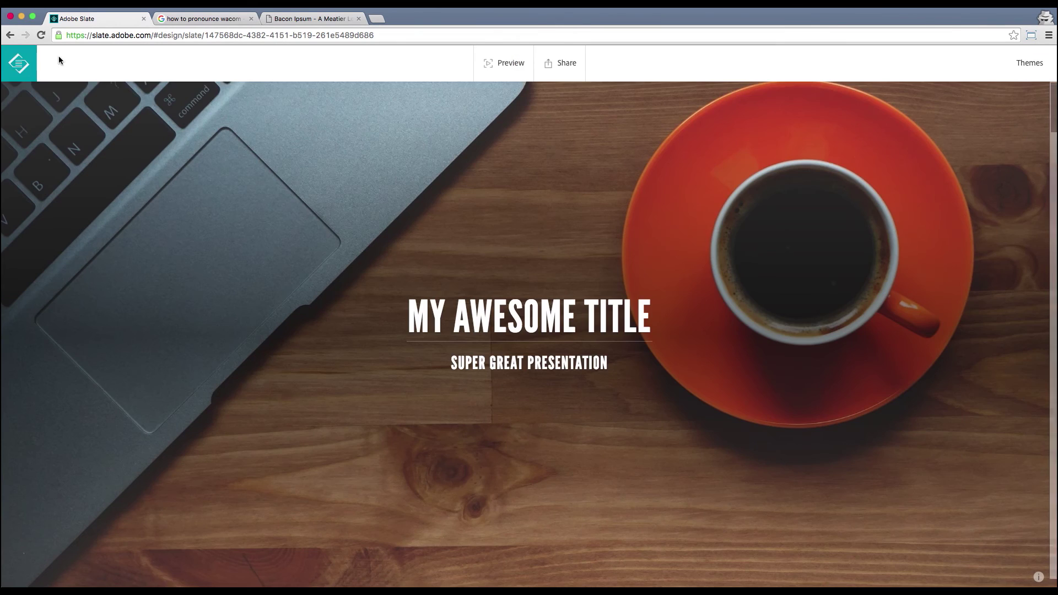
left_click(19, 63)
mouse_move(416, 237)
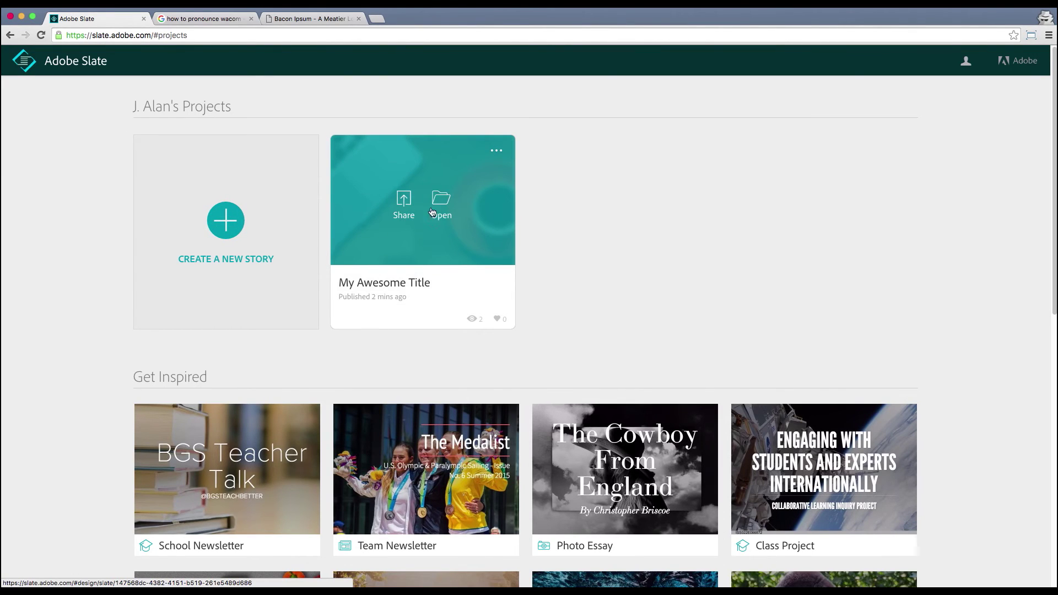
left_click(496, 151)
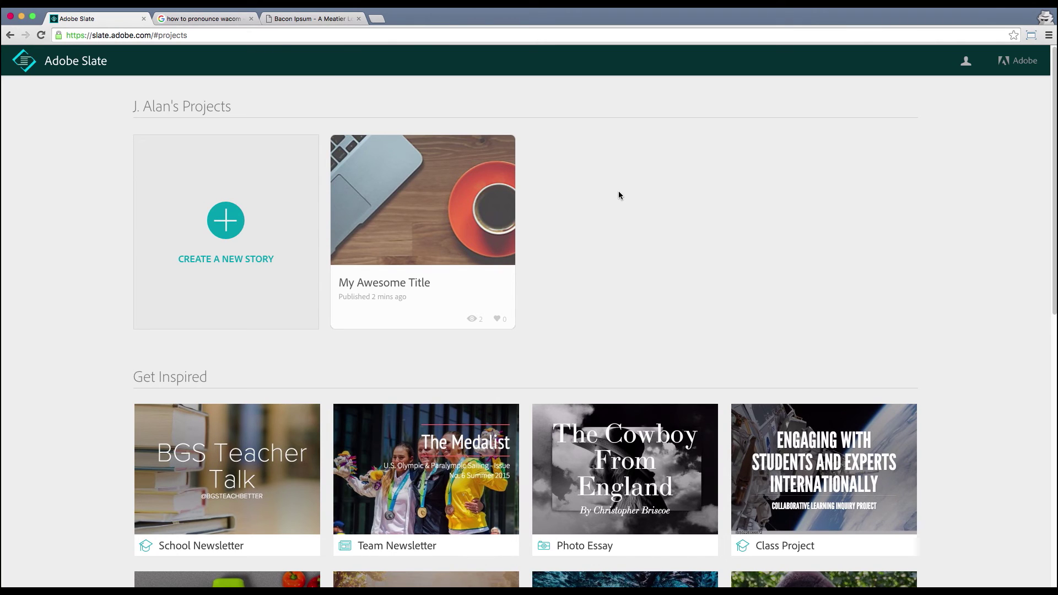
mouse_move(387, 219)
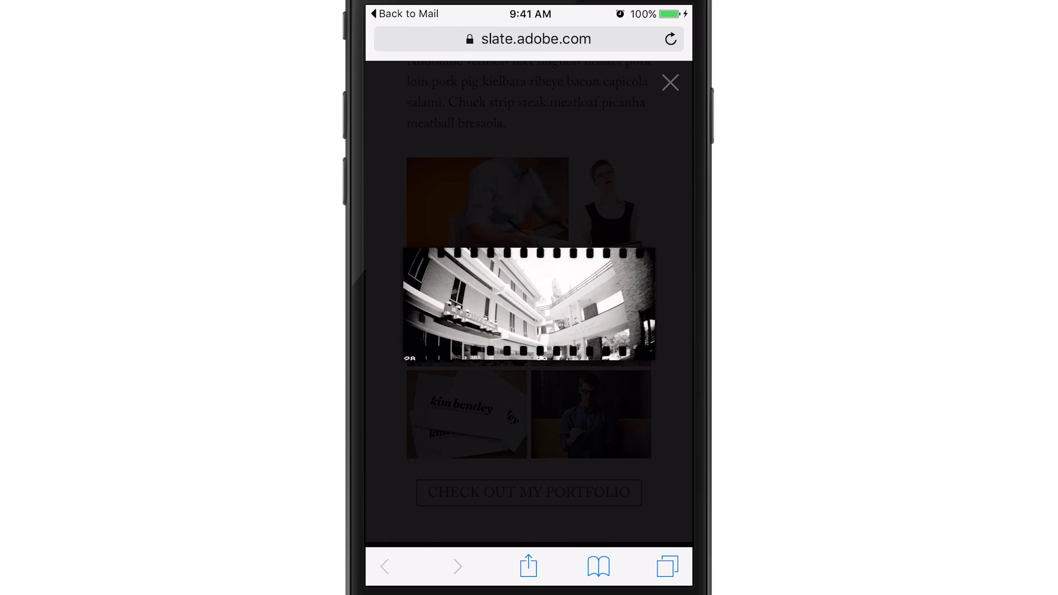
Step: Scroll through the shared story's photos and video card in Safari on the phone
scroll(529, 303, "down", 5)
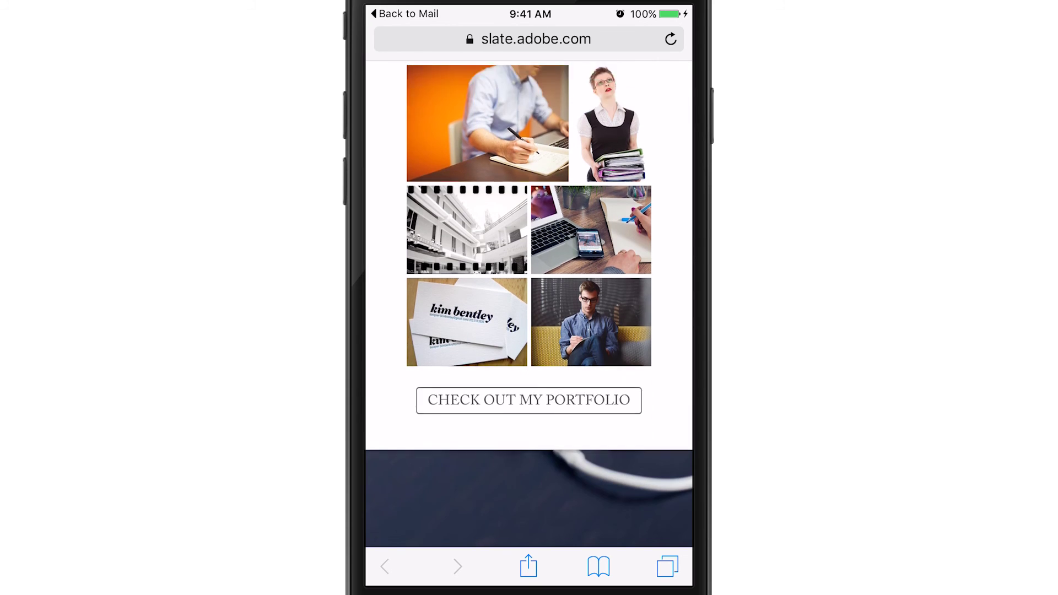
scroll(529, 303, "down", 10)
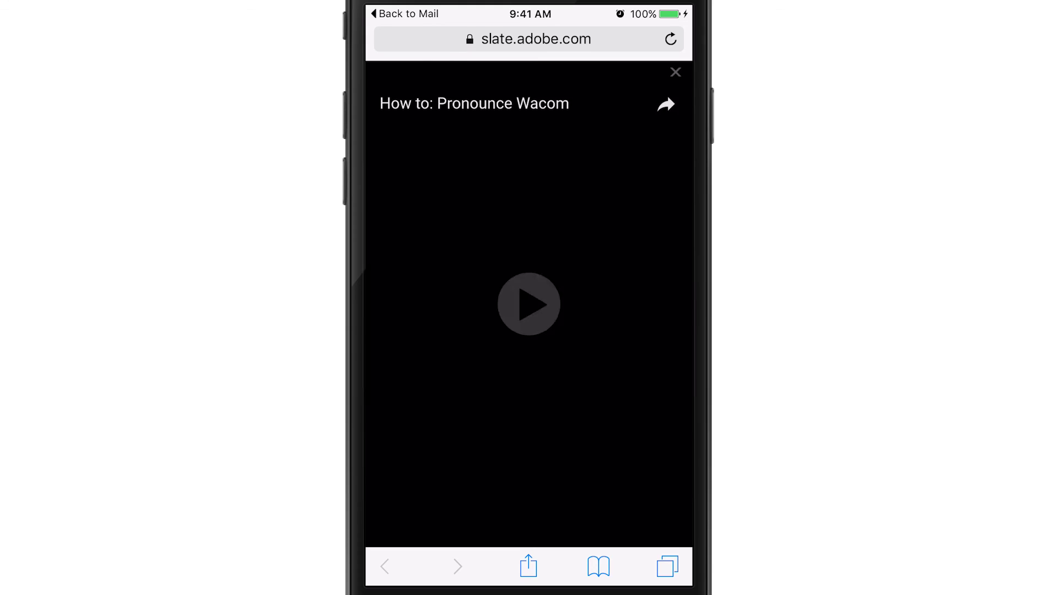
scroll(529, 303, "down", 10)
scroll(529, 303, "down", 4)
scroll(529, 303, "up", 3)
scroll(529, 303, "down", 6)
scroll(529, 303, "up", 8)
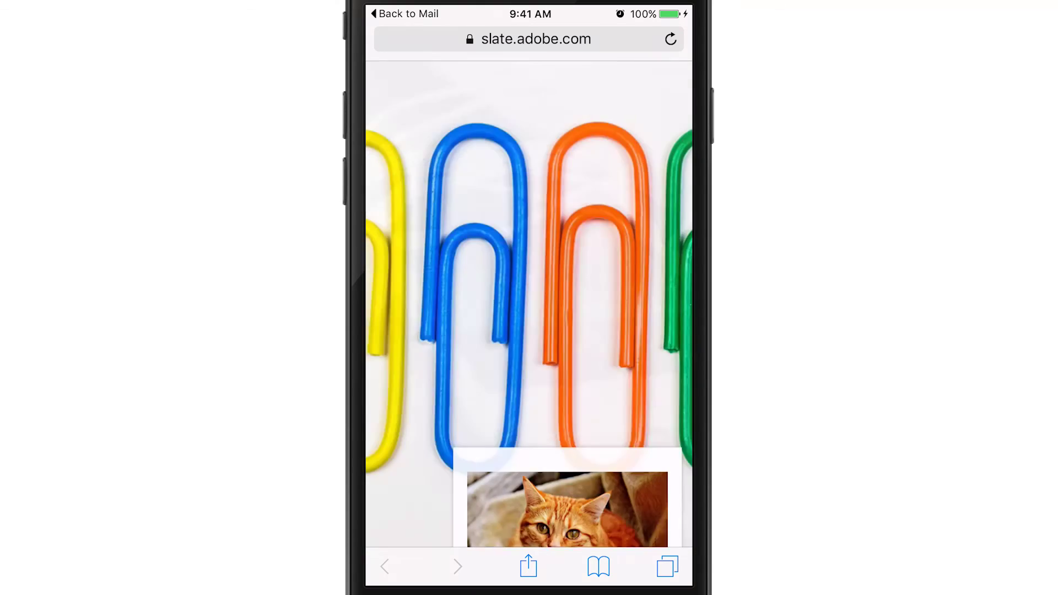
scroll(529, 303, "down", 8)
scroll(529, 303, "up", 8)
scroll(529, 303, "down", 8)
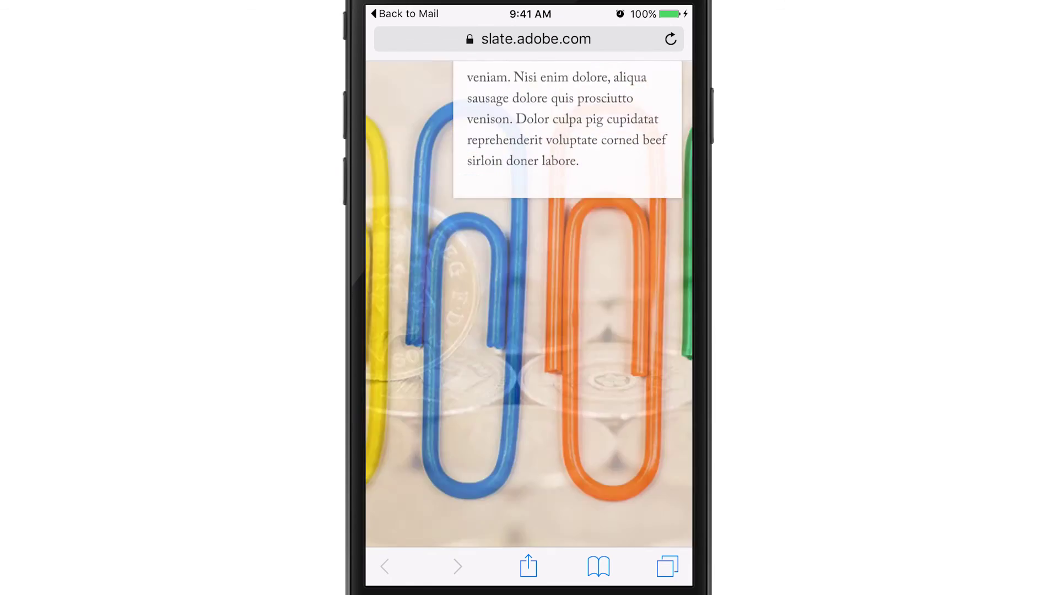
scroll(529, 303, "up", 8)
scroll(529, 303, "down", 12)
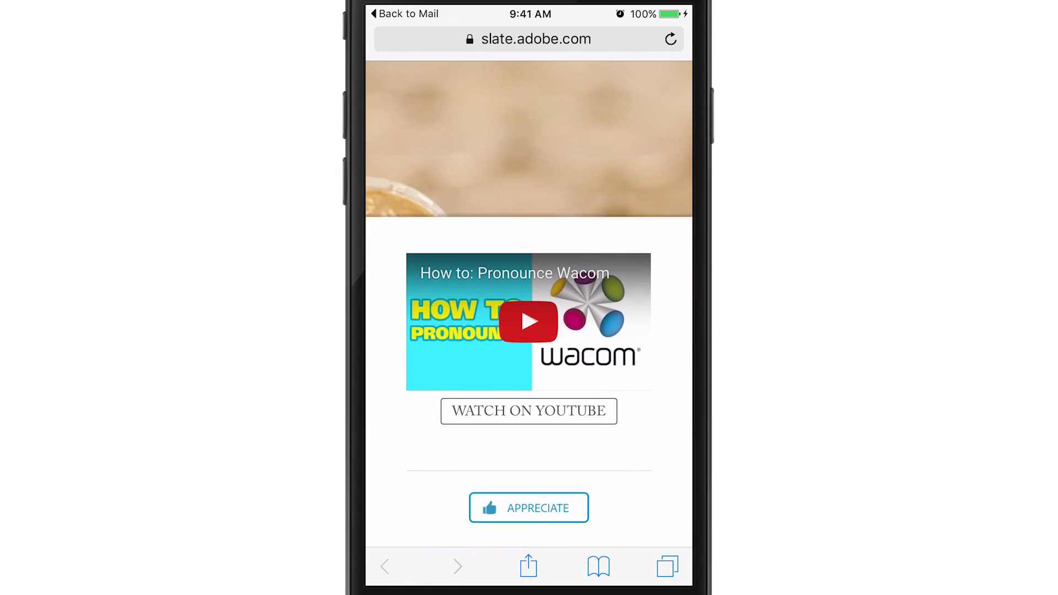
scroll(529, 303, "down", 5)
scroll(529, 303, "down", 4)
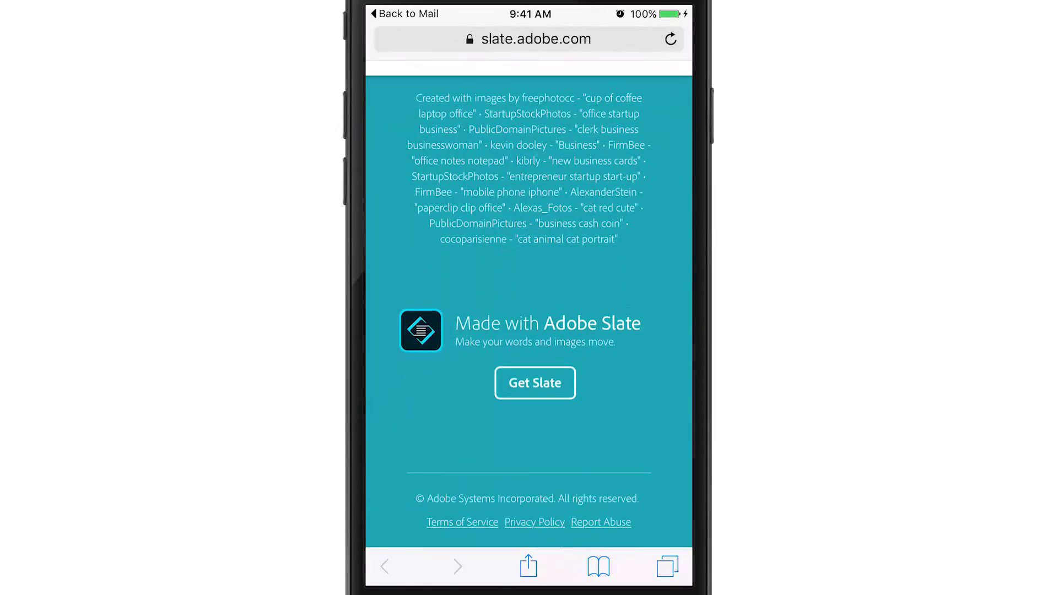
scroll(529, 303, "up", 3)
scroll(529, 303, "down", 3)
scroll(529, 303, "up", 8)
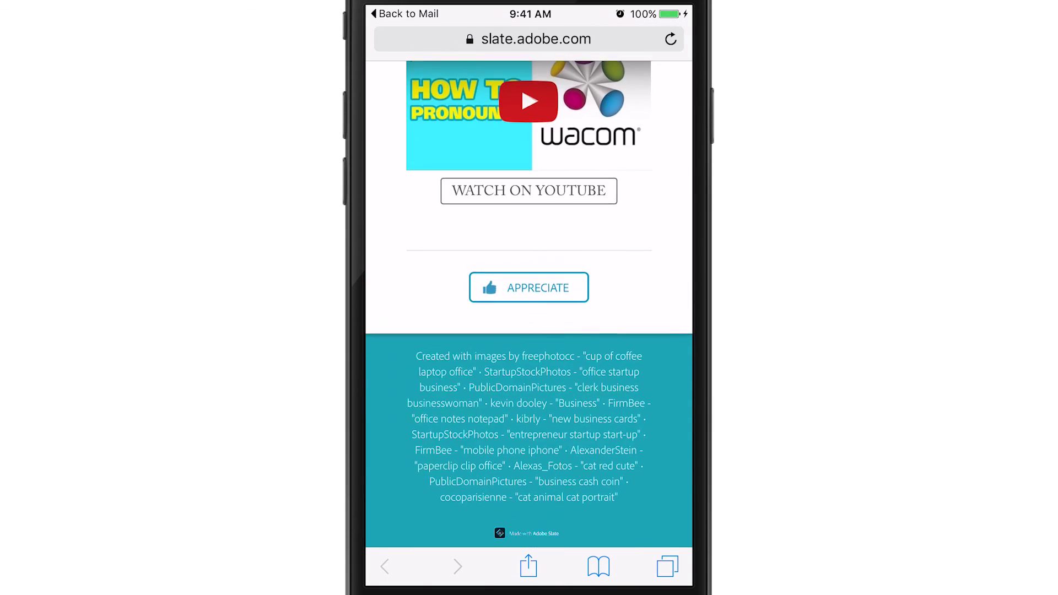
scroll(528, 303, "up", 15)
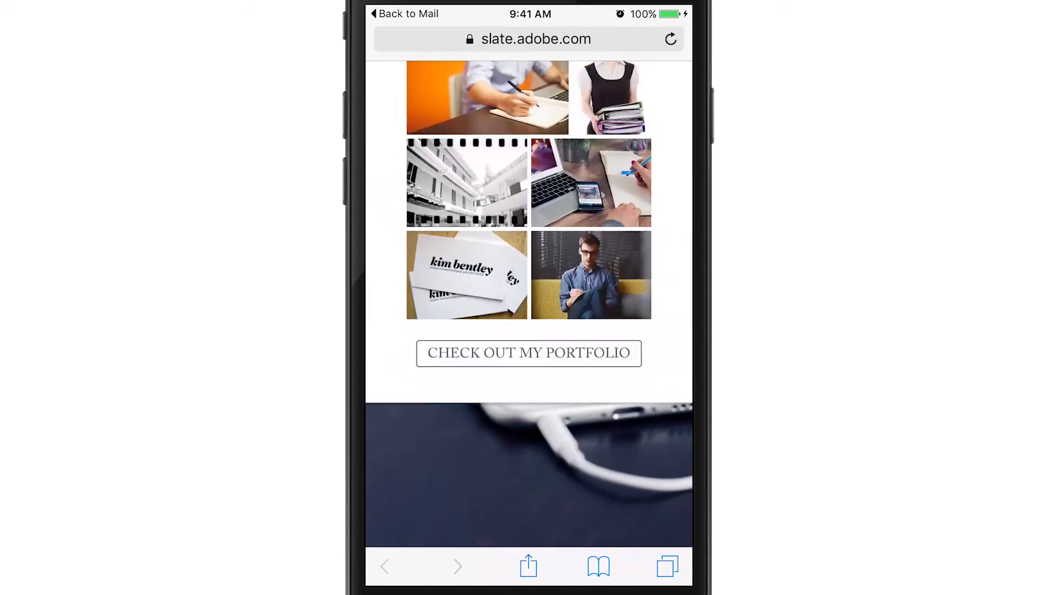
scroll(529, 303, "up", 10)
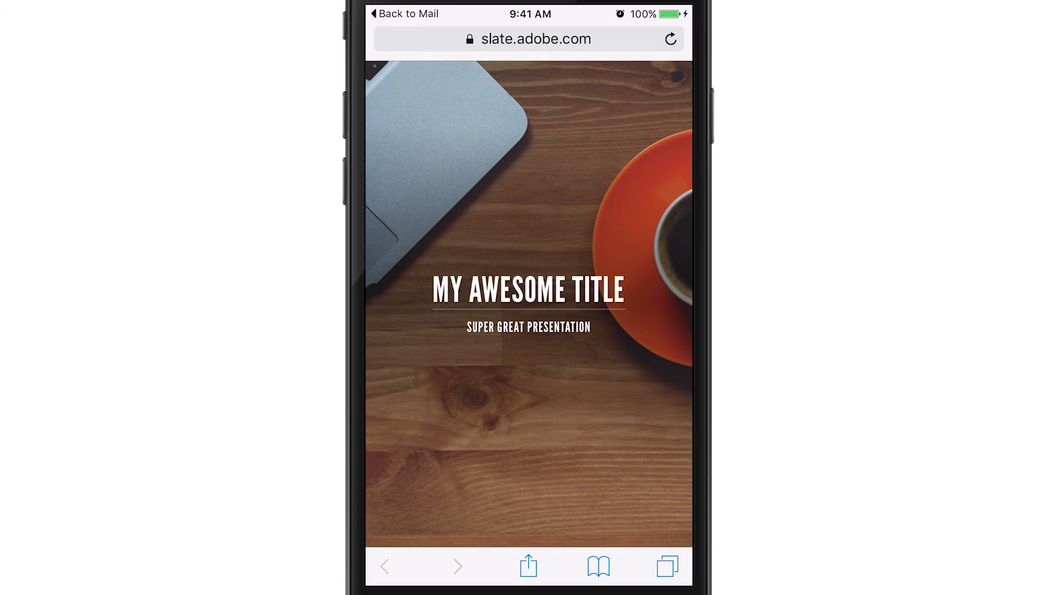